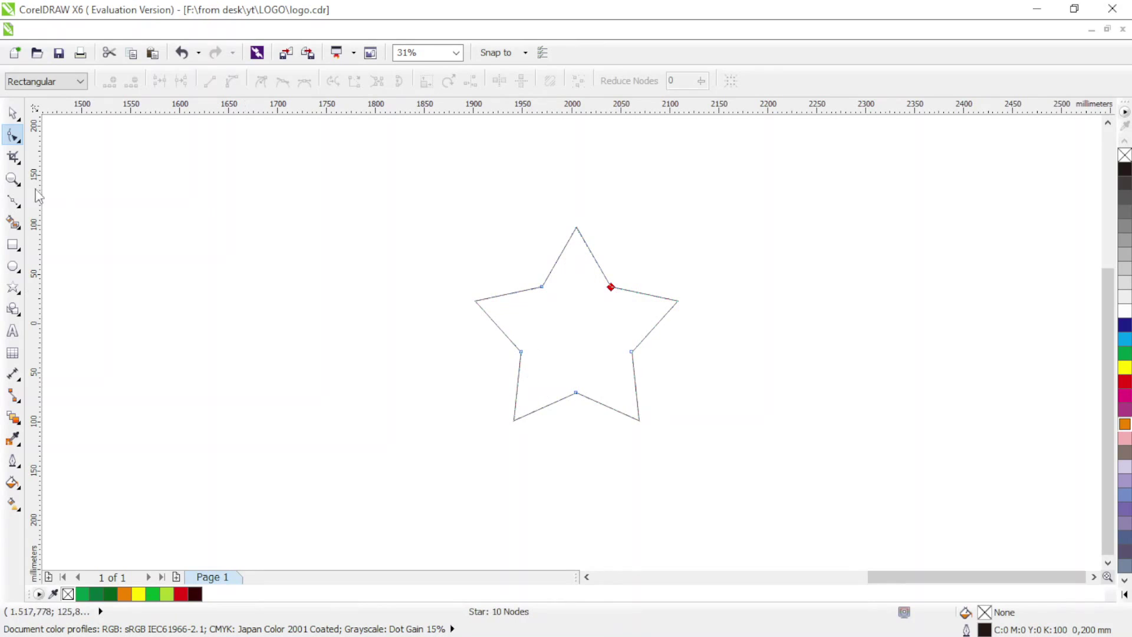
Draw a closed six-node straight-sided outline across the lower half of the star, extending past its sides and lower points
click(18, 121)
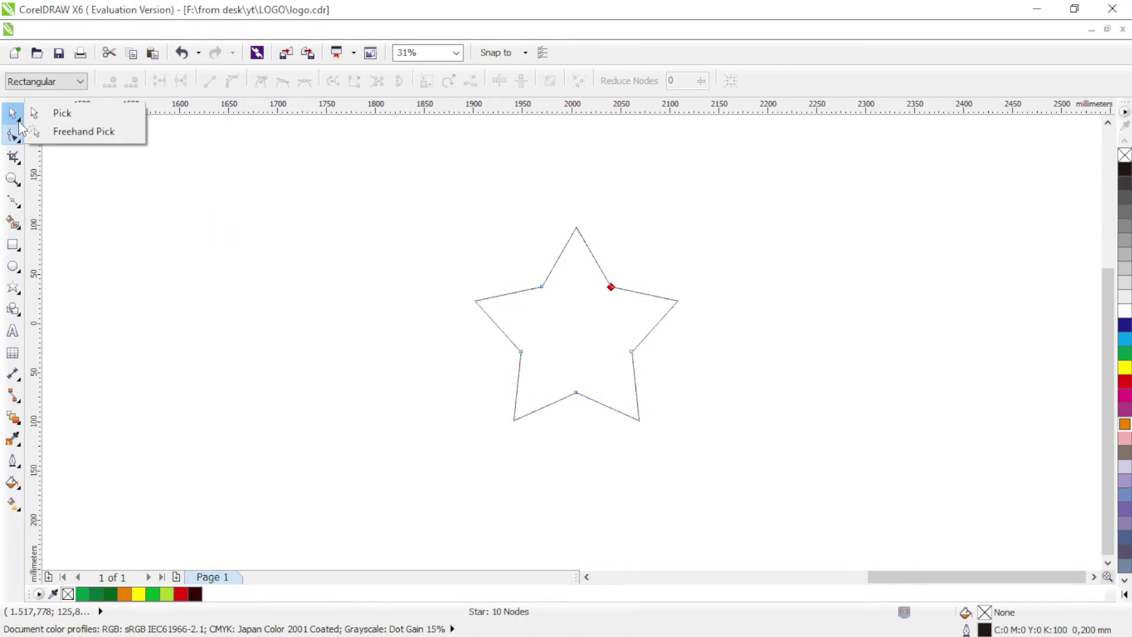
click(510, 223)
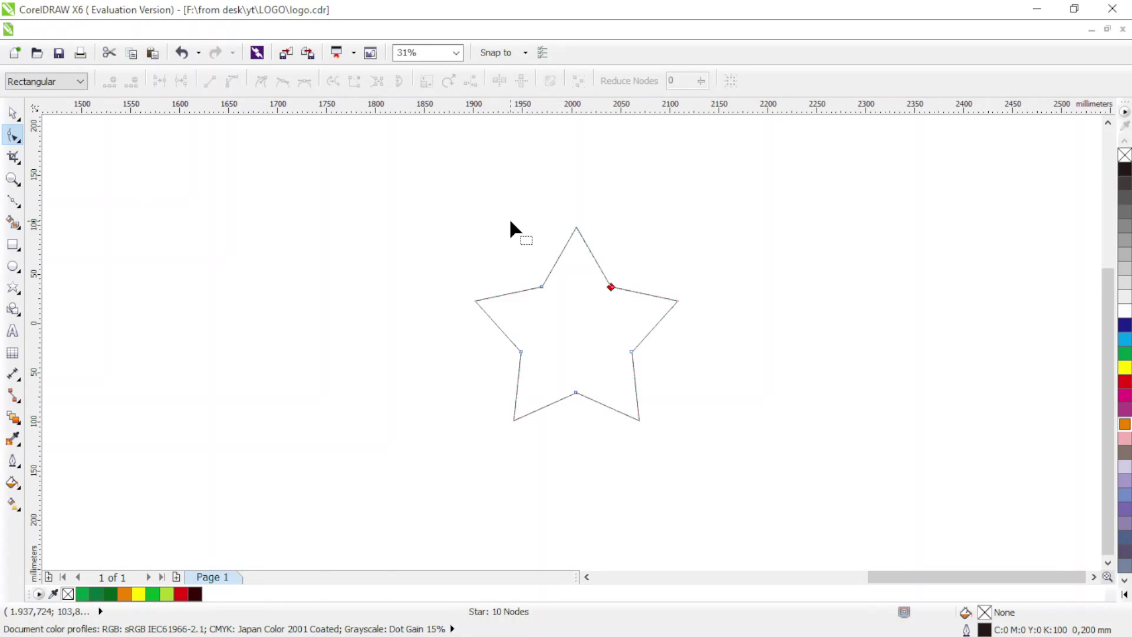
key(space)
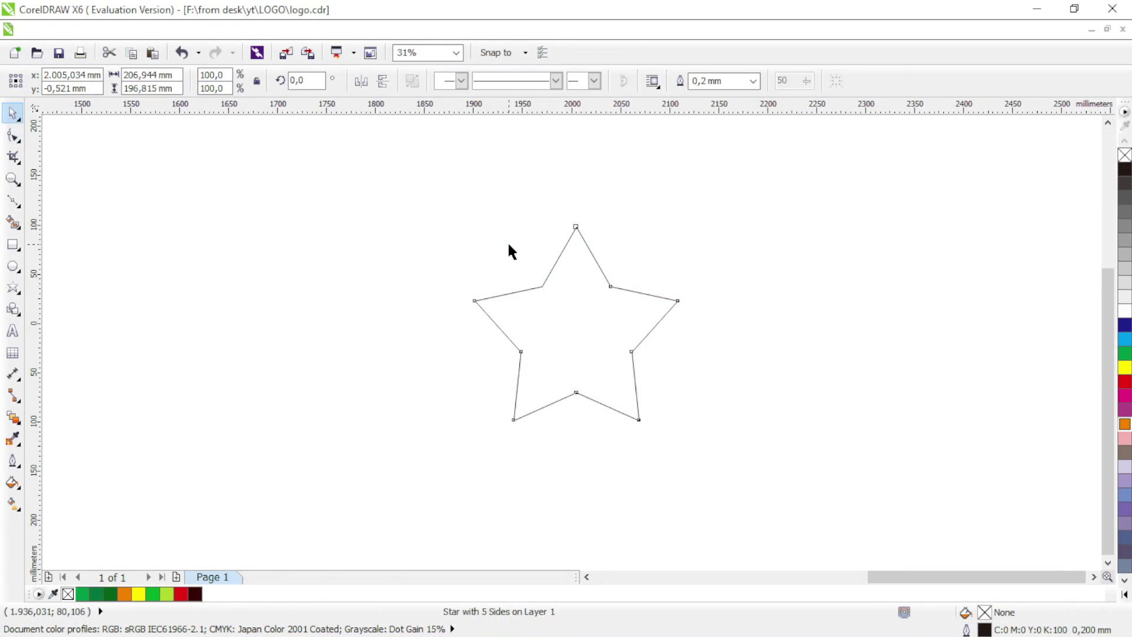
click(508, 244)
click(13, 201)
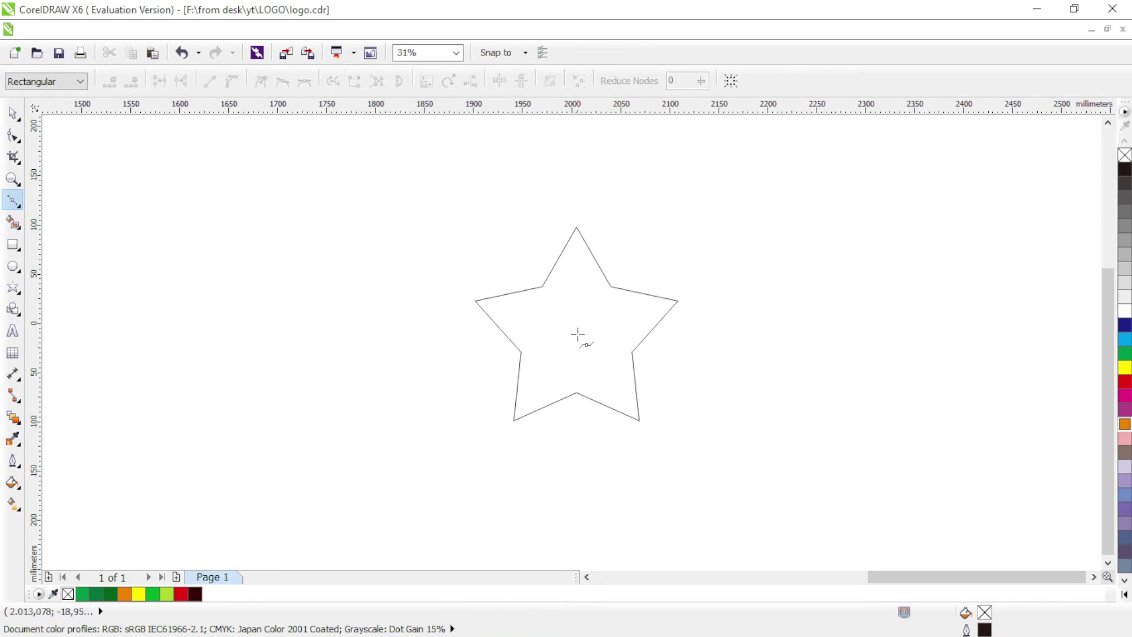
click(666, 346)
click(519, 327)
click(472, 365)
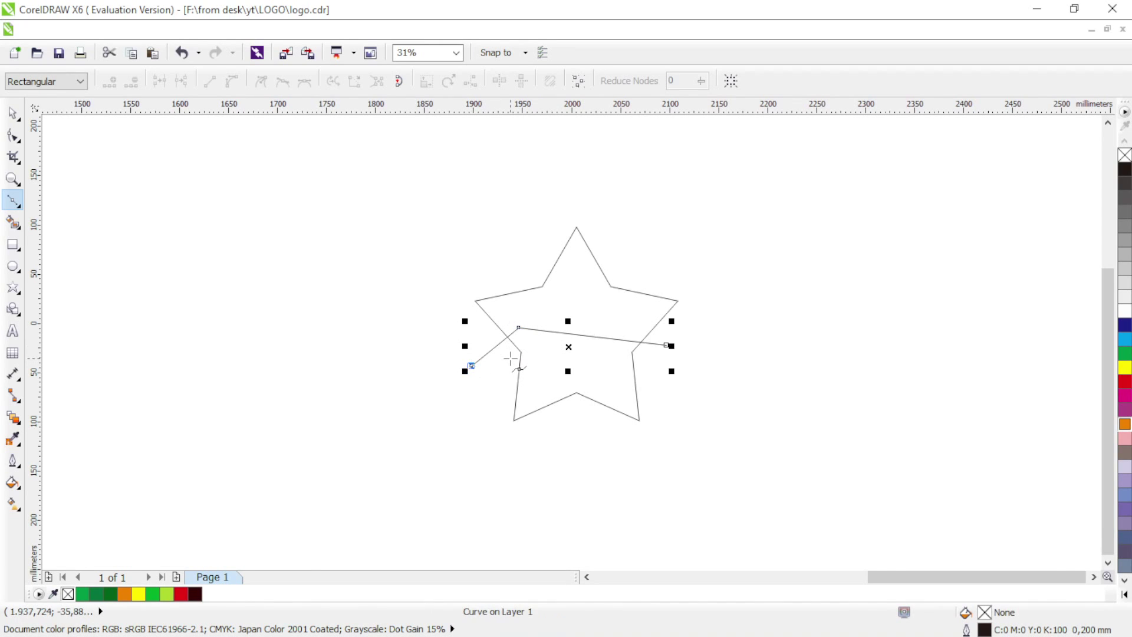
click(592, 428)
click(658, 440)
click(678, 380)
click(666, 347)
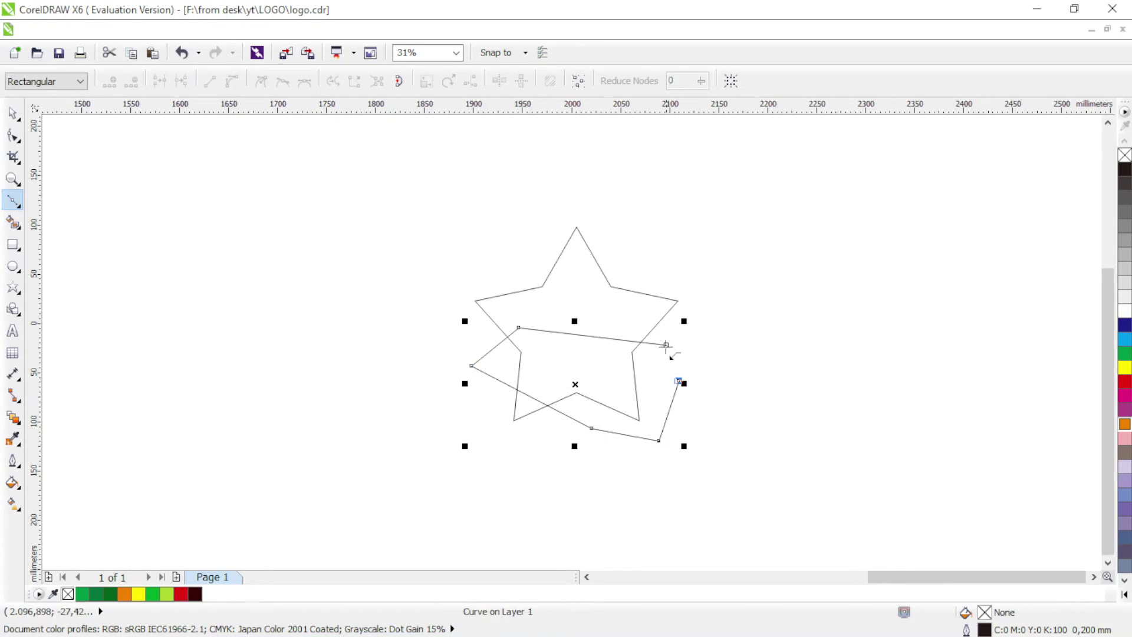
Reshape the six-node outline into a bird's head with a domed crown and a curved, pointed beak, about 202 by 137 mm
key(F10)
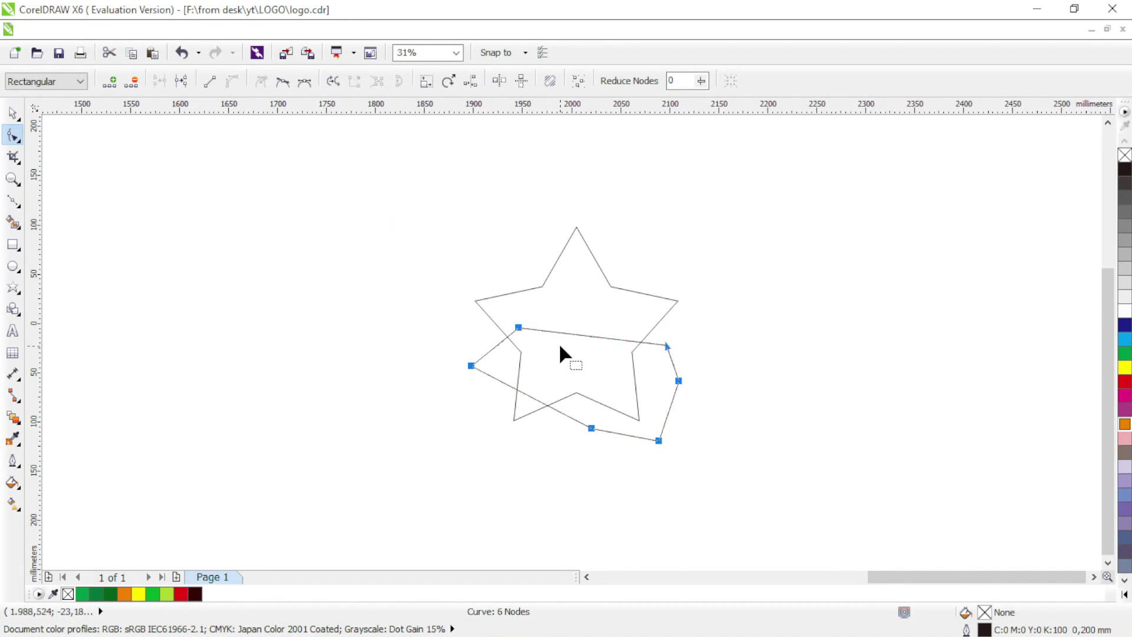
drag(577, 335, 523, 333)
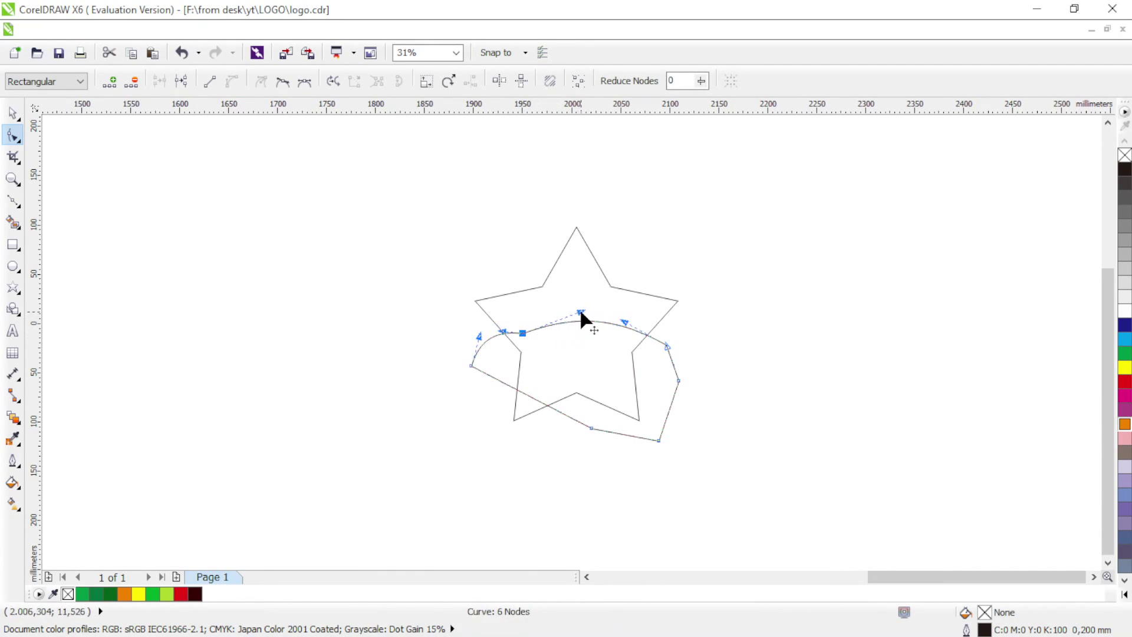
drag(580, 312, 531, 294)
drag(624, 322, 618, 294)
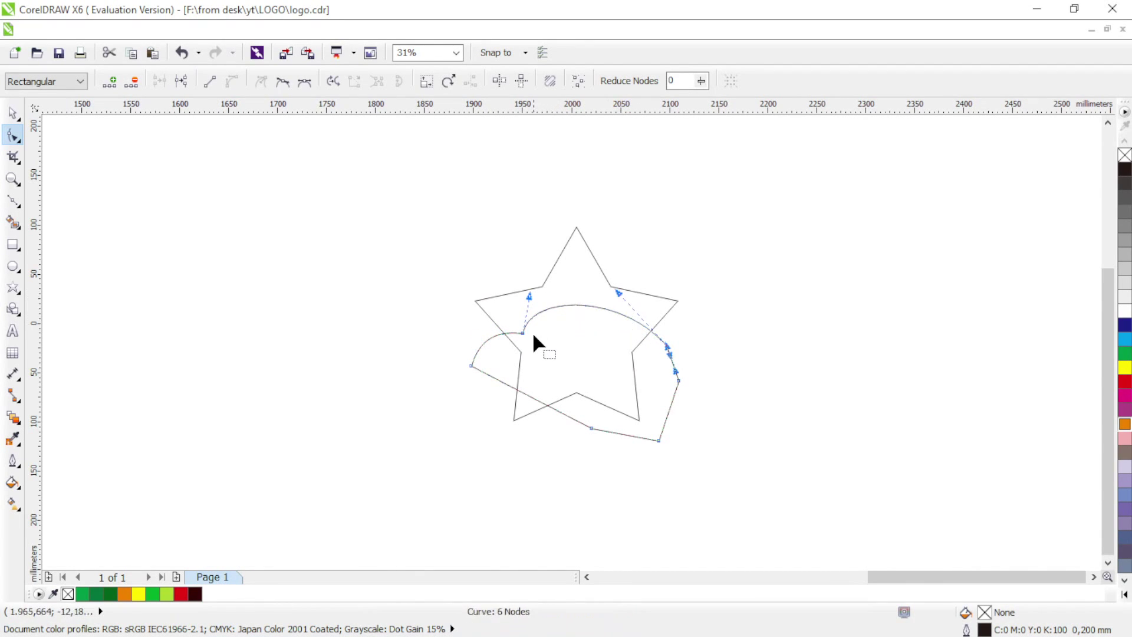
drag(526, 335, 475, 344)
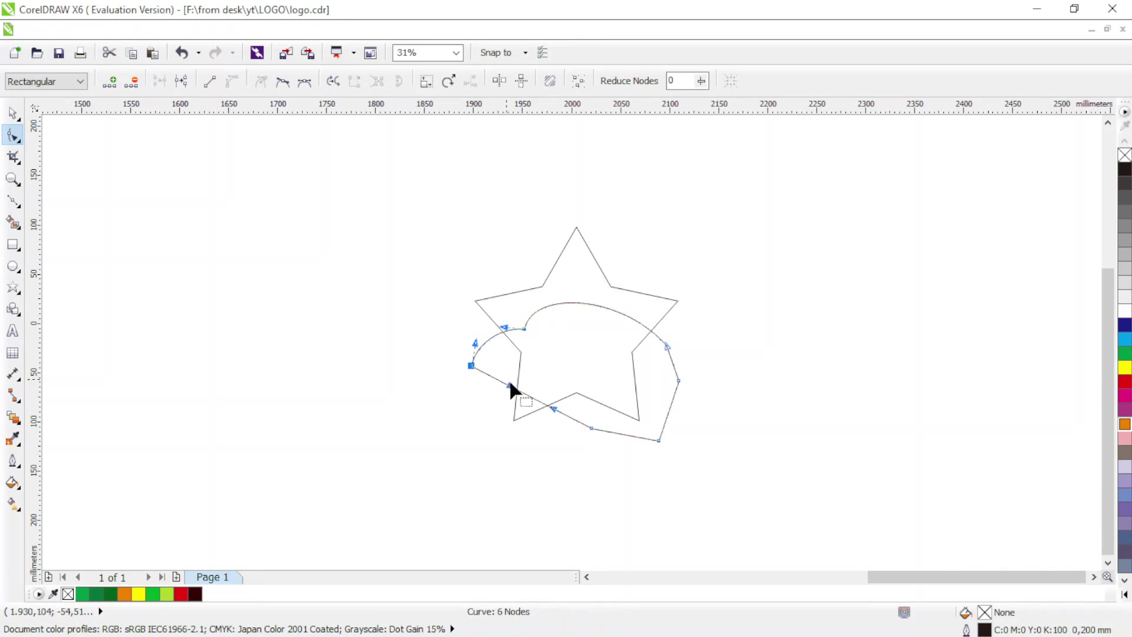
drag(526, 396, 524, 337)
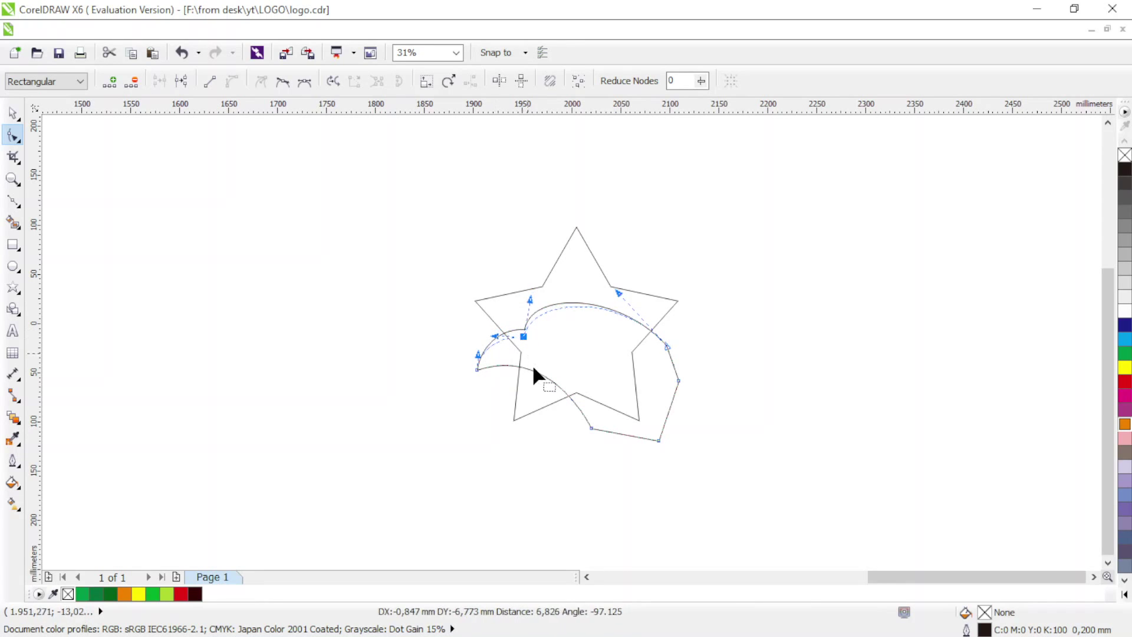
drag(479, 370, 565, 386)
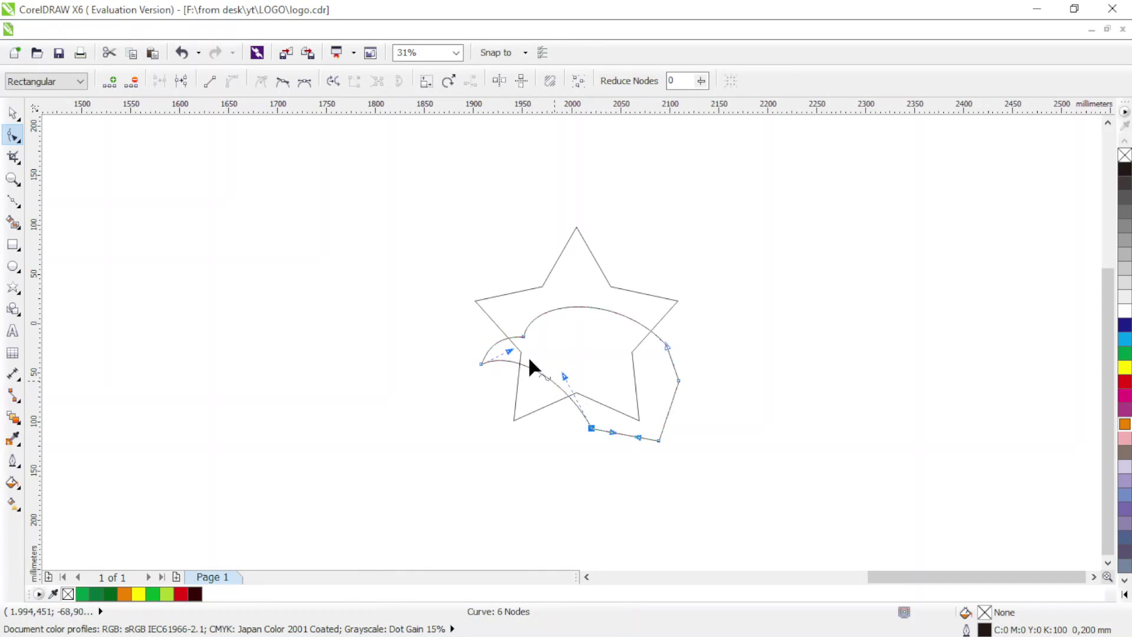
Draw a small closed four-sided shape, about 63 by 30 mm, across the star's lower-left inner corner below the beak
key(F5)
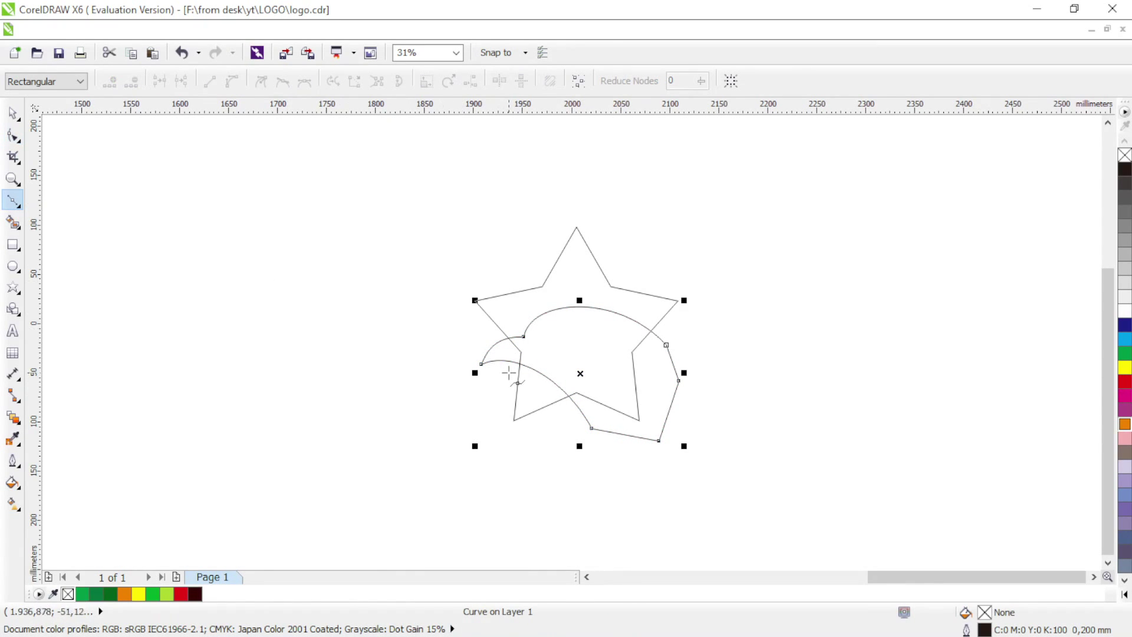
click(508, 371)
click(569, 384)
click(558, 354)
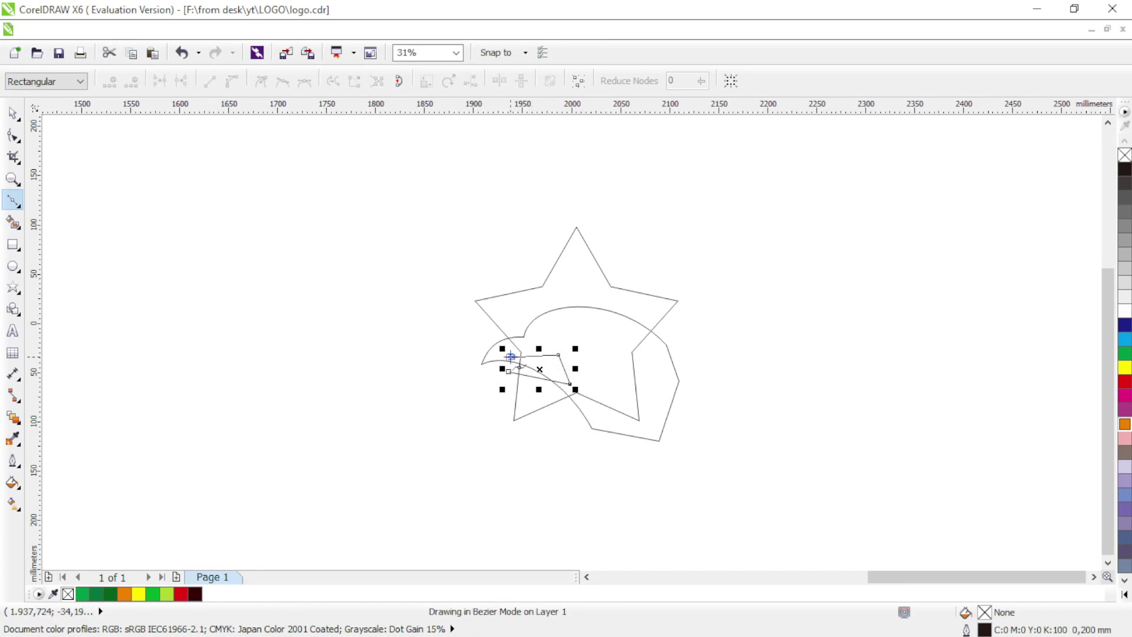
click(510, 356)
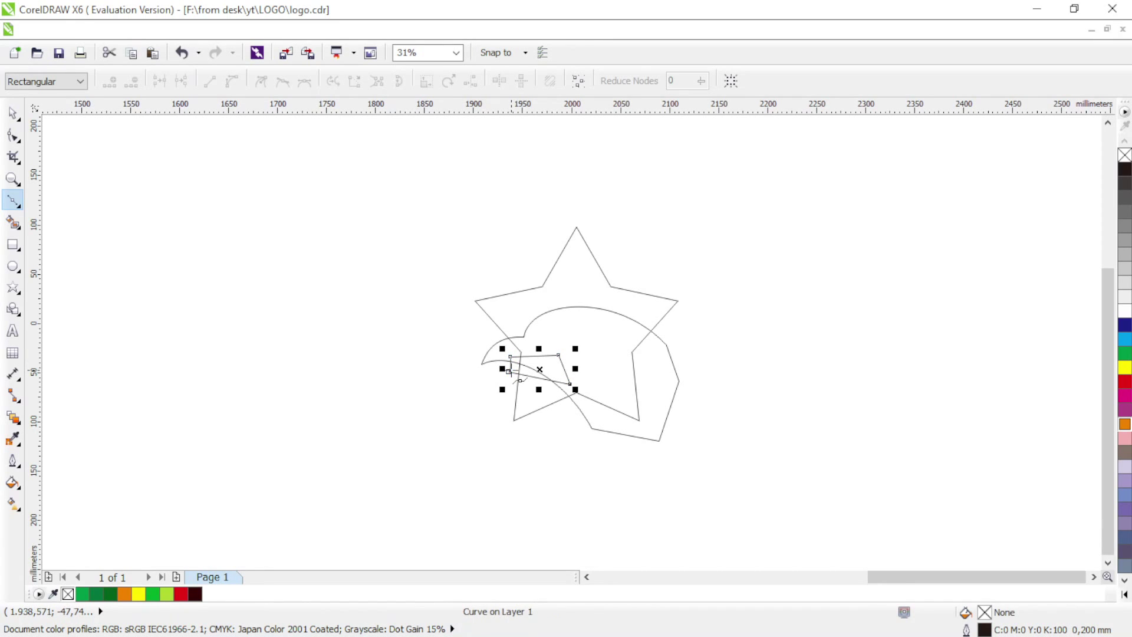
Trim the star with the small four-sided shape and delete that shape
click(13, 112)
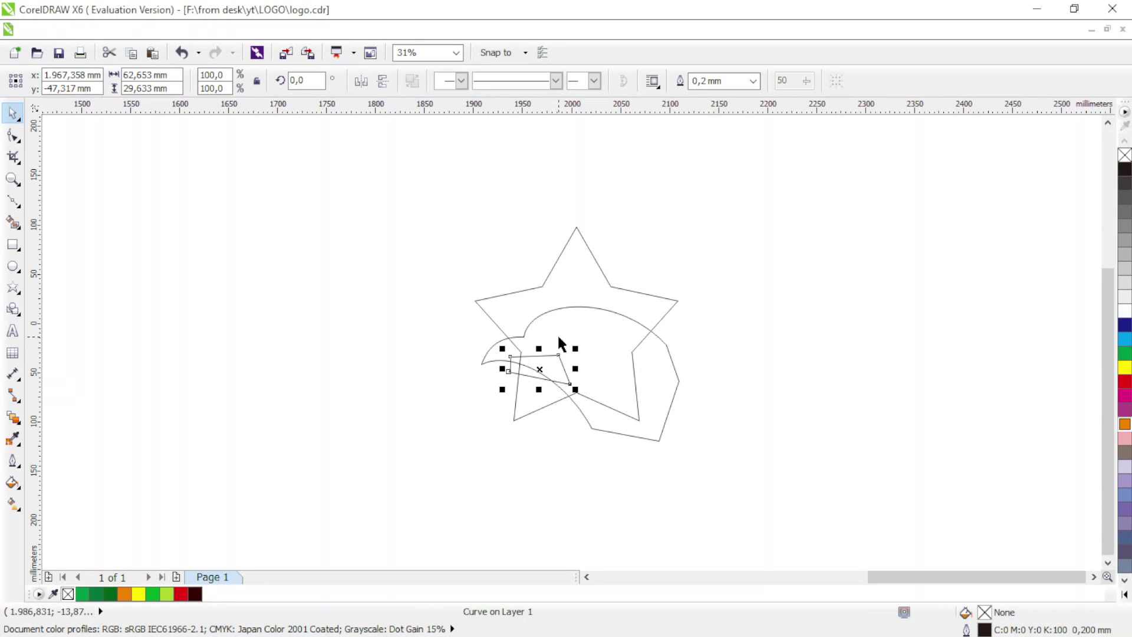
key(ctrl+a)
click(535, 81)
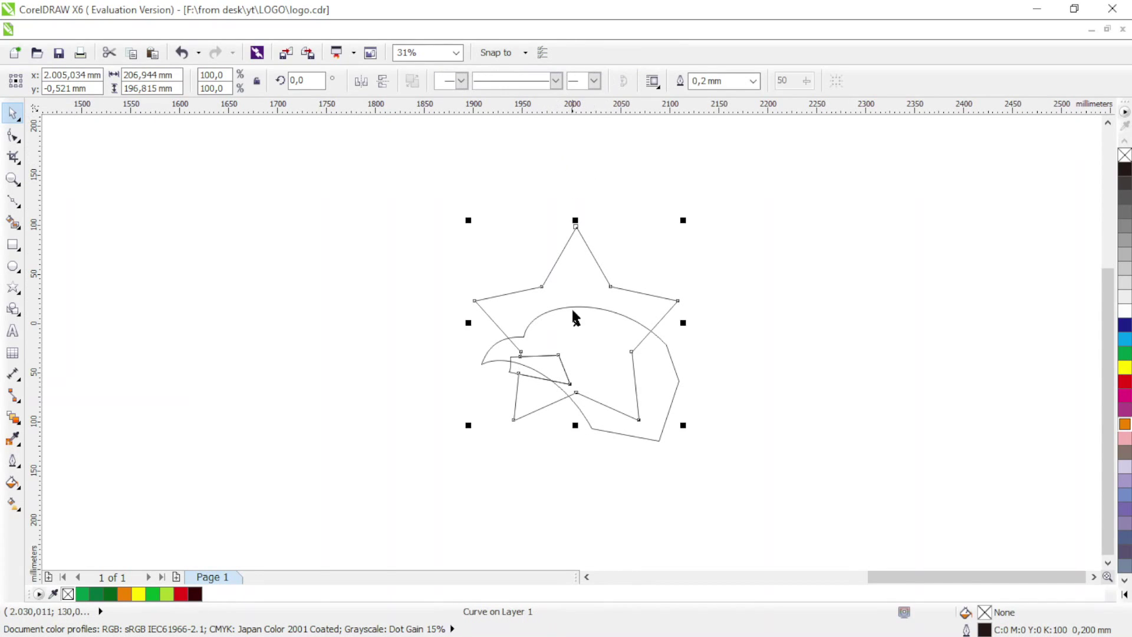
click(549, 357)
key(Delete)
Intersect the bird-head curve with the star to create their overlapping piece
click(594, 307)
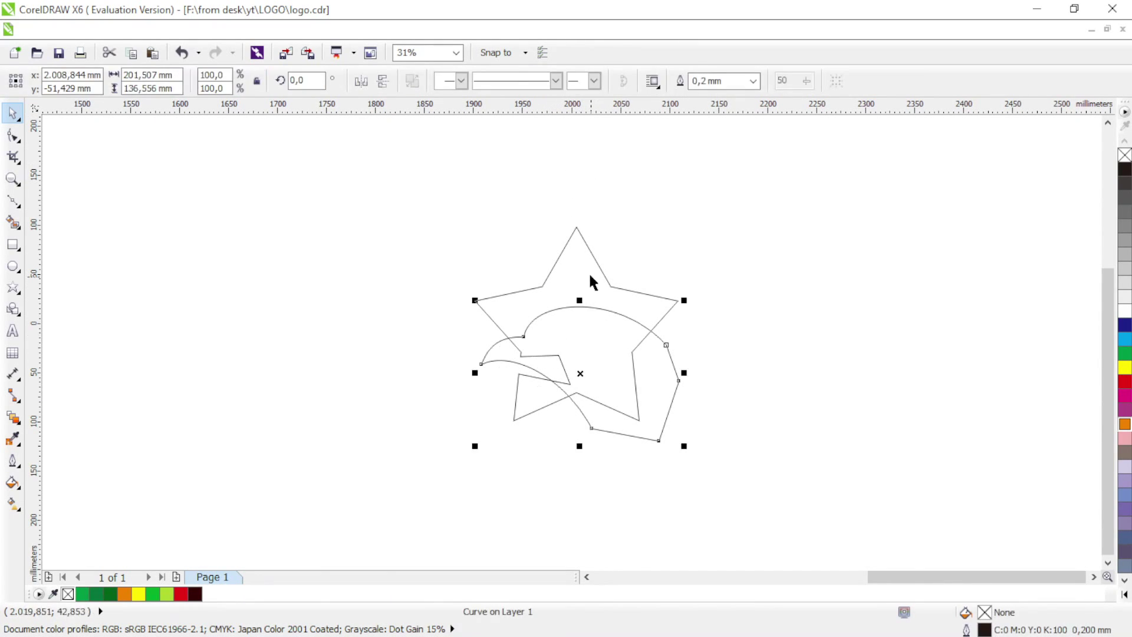
shift+click(585, 243)
click(557, 80)
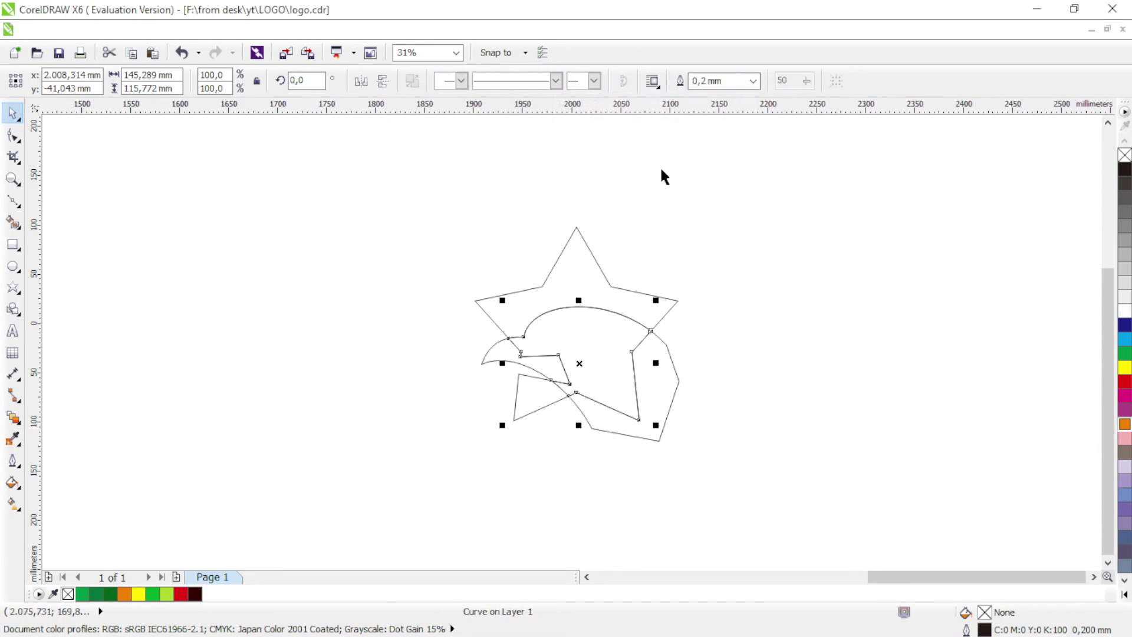
Draw a closed eight-node polygon, about 240 by 233 mm, covering the back and lower part of the bird's head
click(13, 201)
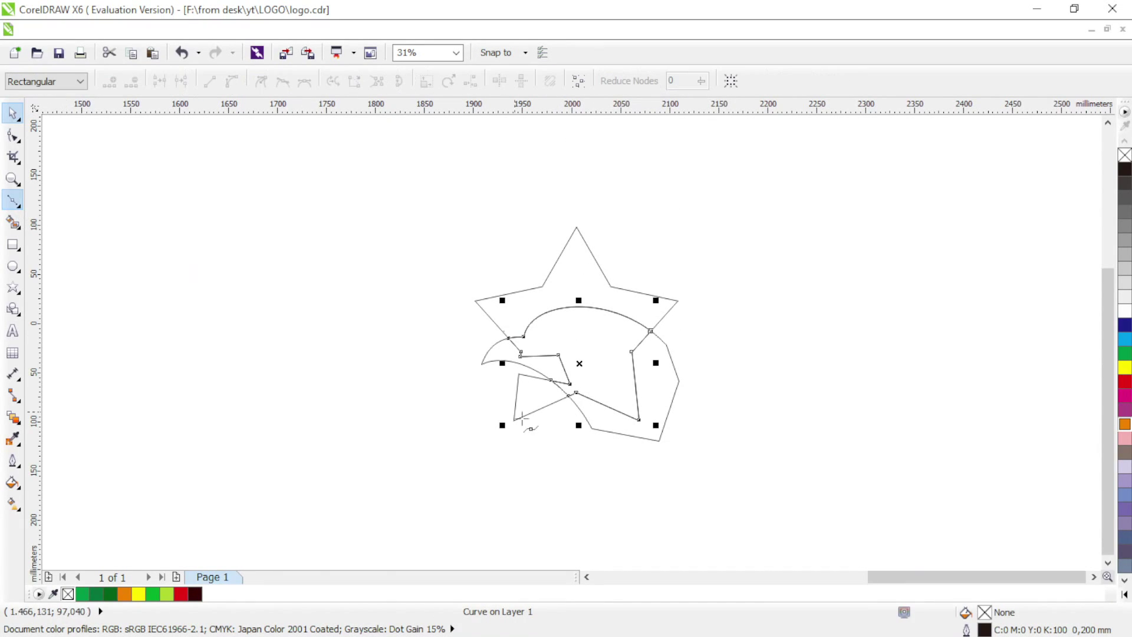
click(554, 418)
click(553, 396)
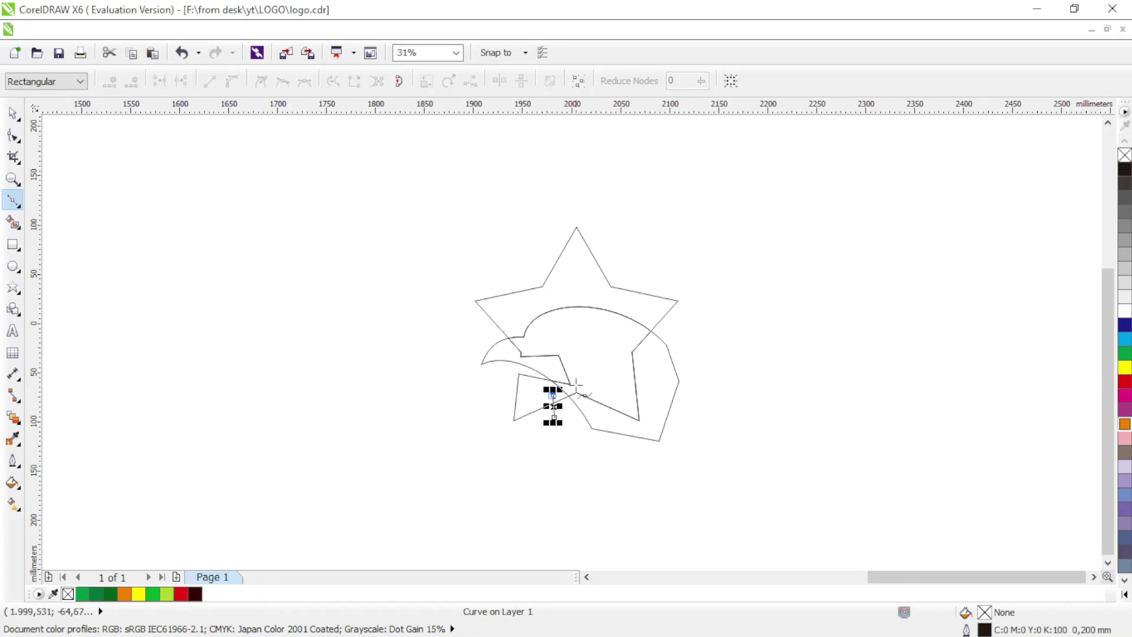
click(592, 382)
click(597, 340)
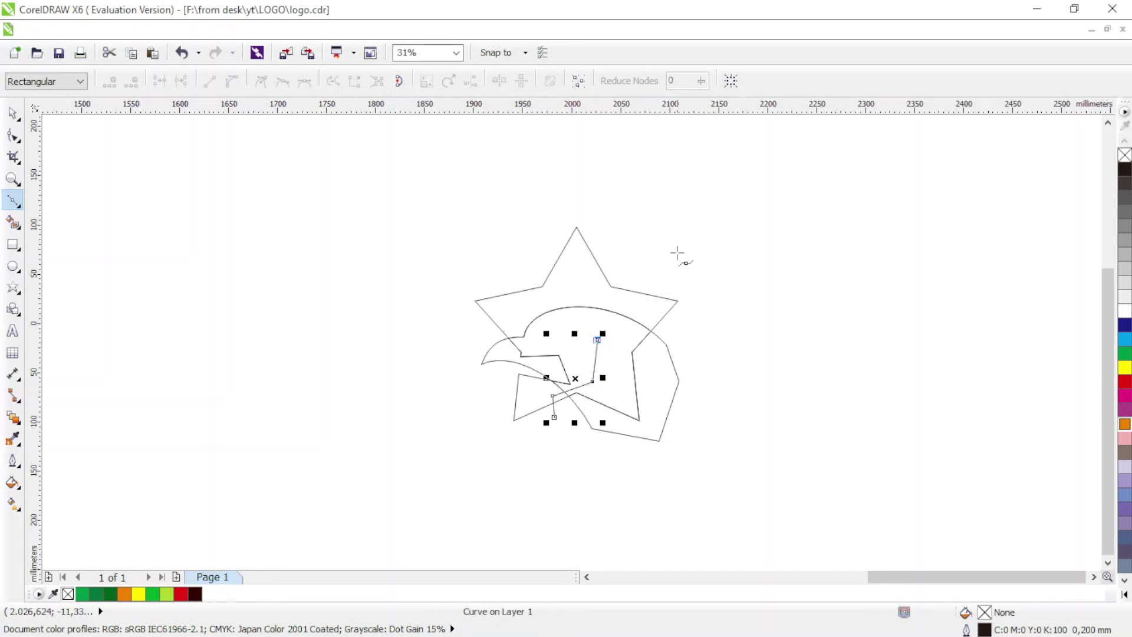
click(677, 253)
click(787, 371)
click(731, 466)
click(630, 481)
click(554, 417)
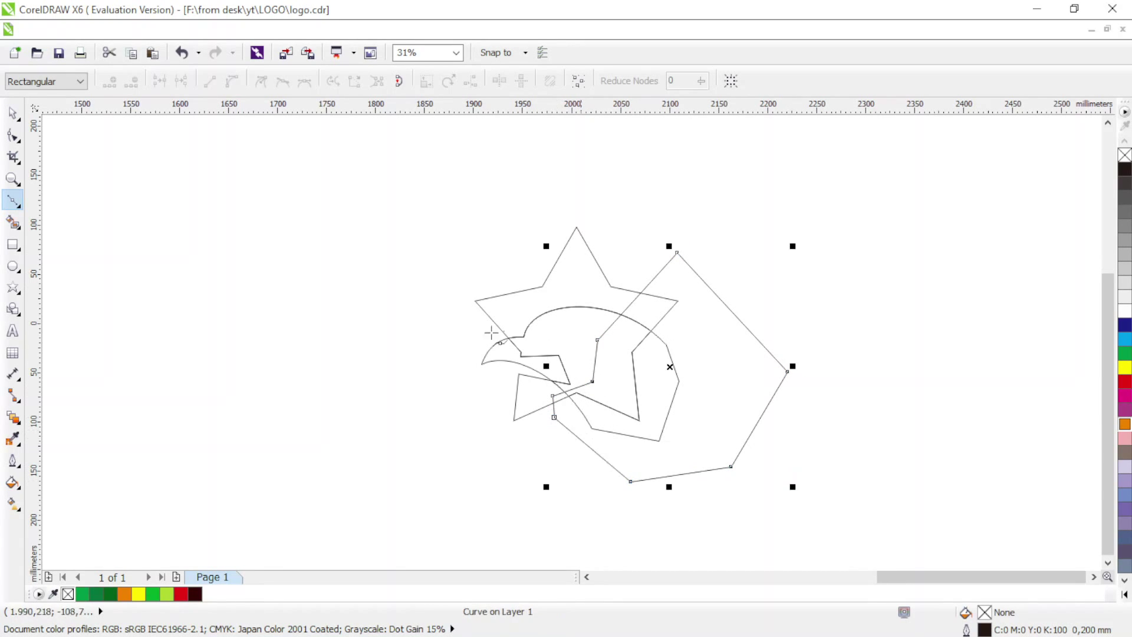
Trim the bird-head curve with the large polygon and delete the polygon
click(12, 113)
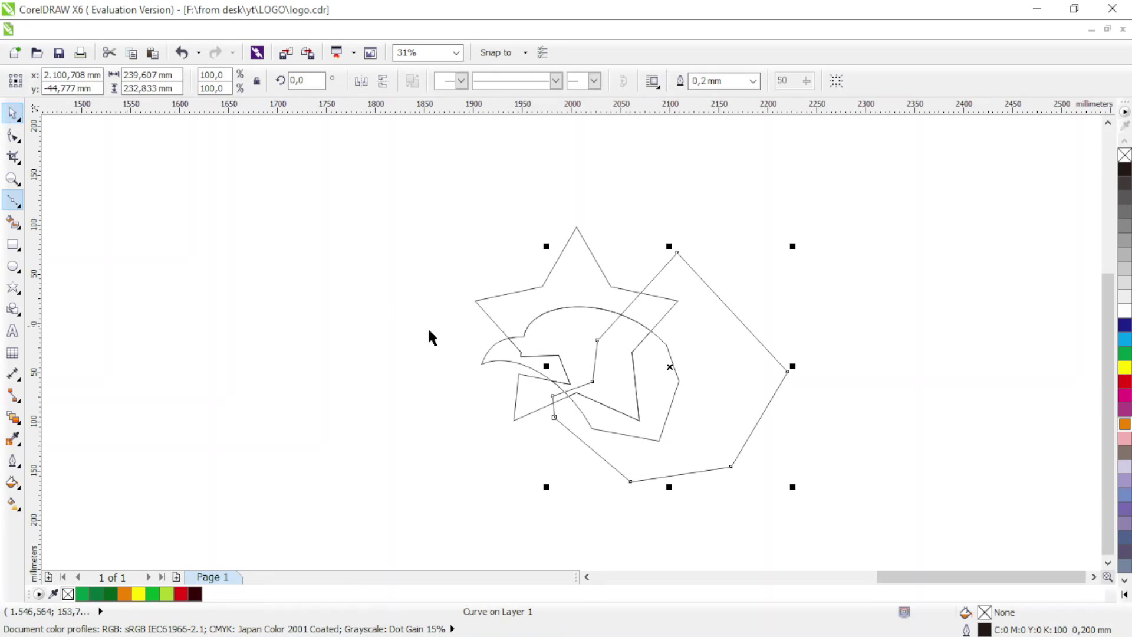
shift+click(592, 428)
click(539, 85)
click(734, 381)
key(Delete)
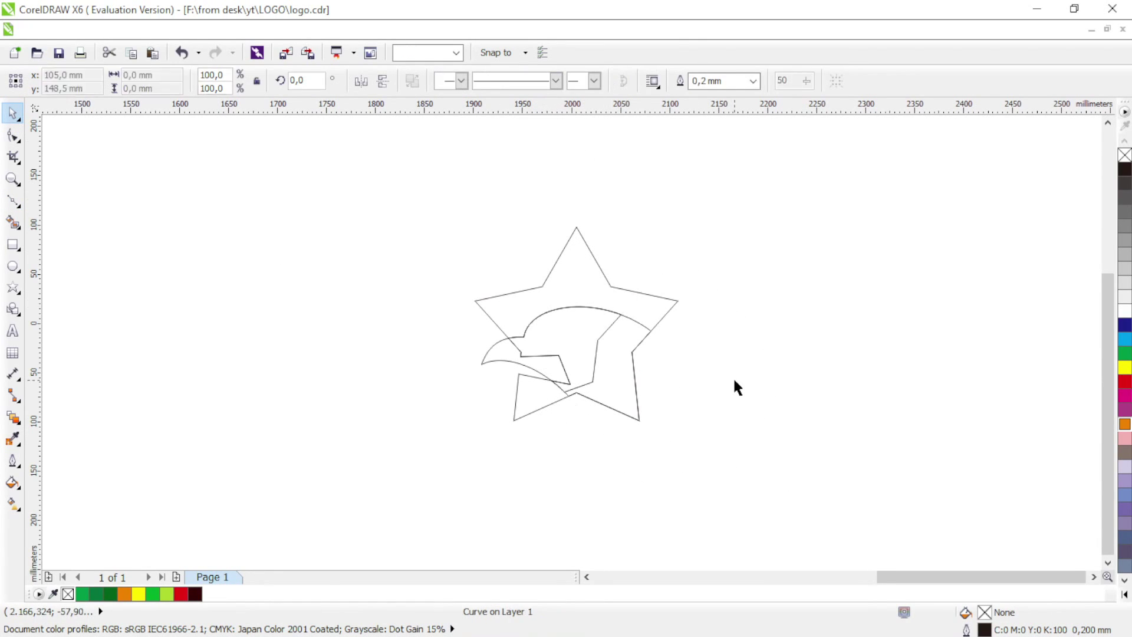
Select all three logo shapes and scale them up together to about 301 by 286 mm
click(555, 315)
click(570, 262)
drag(710, 183, 449, 452)
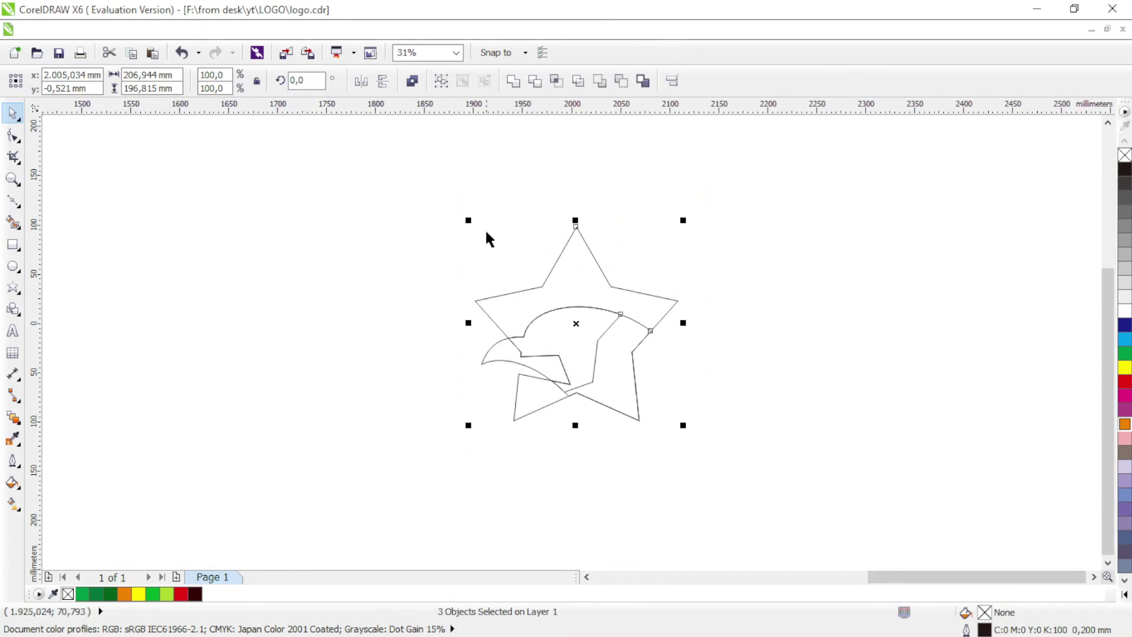
drag(471, 221, 424, 177)
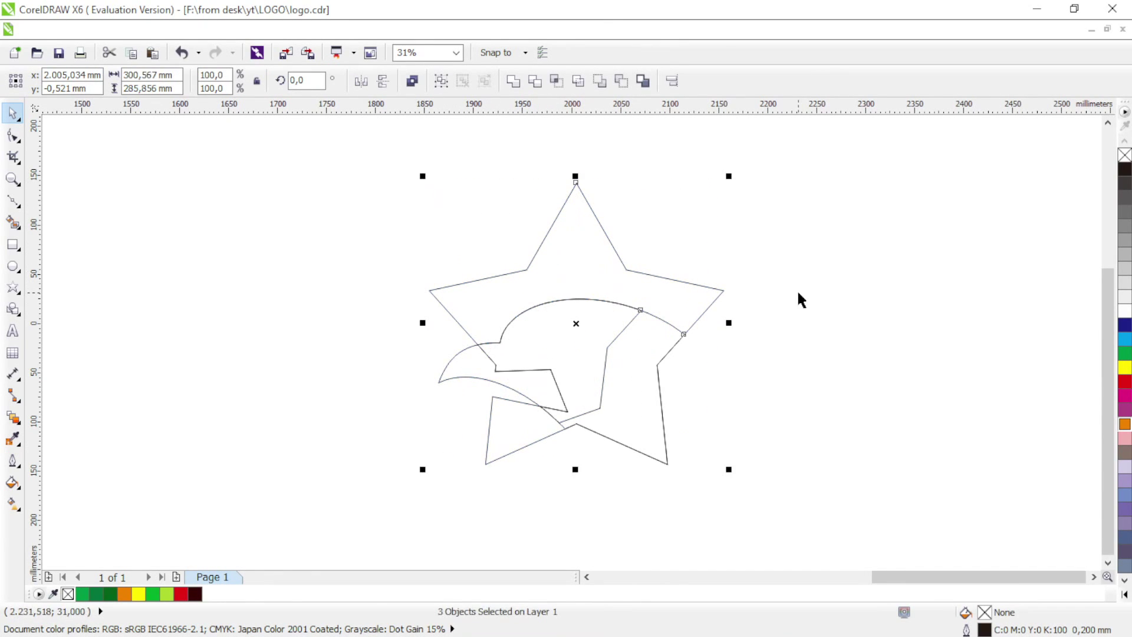
Draw a rectangle about 488 by 220 mm over the upper part of the star, ending just below the base of its side arms
click(798, 293)
click(615, 280)
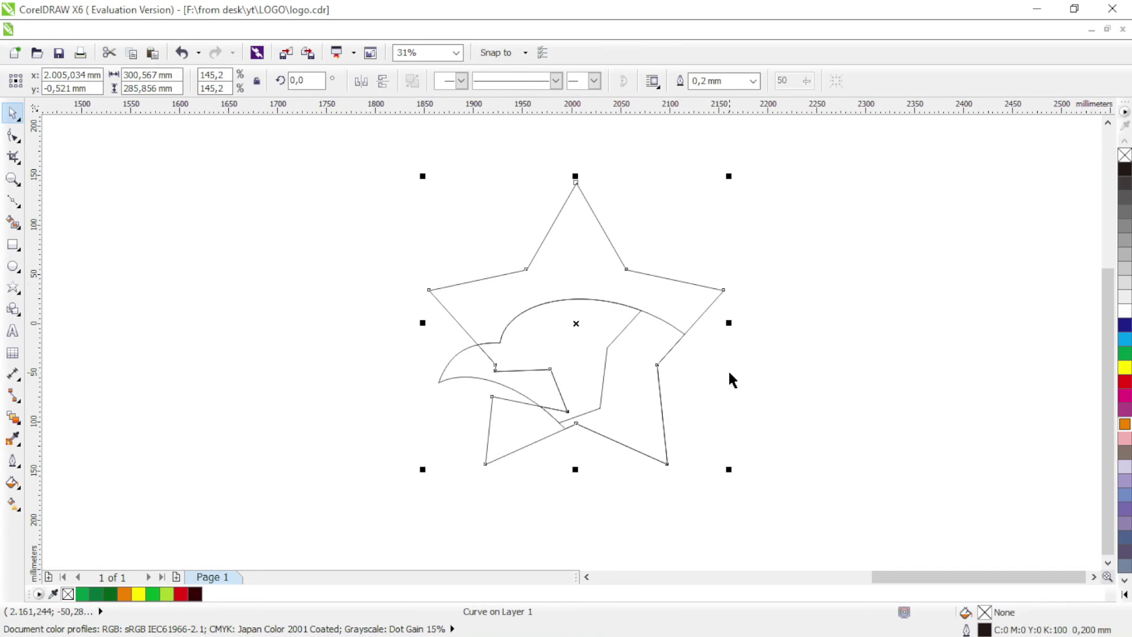
click(13, 244)
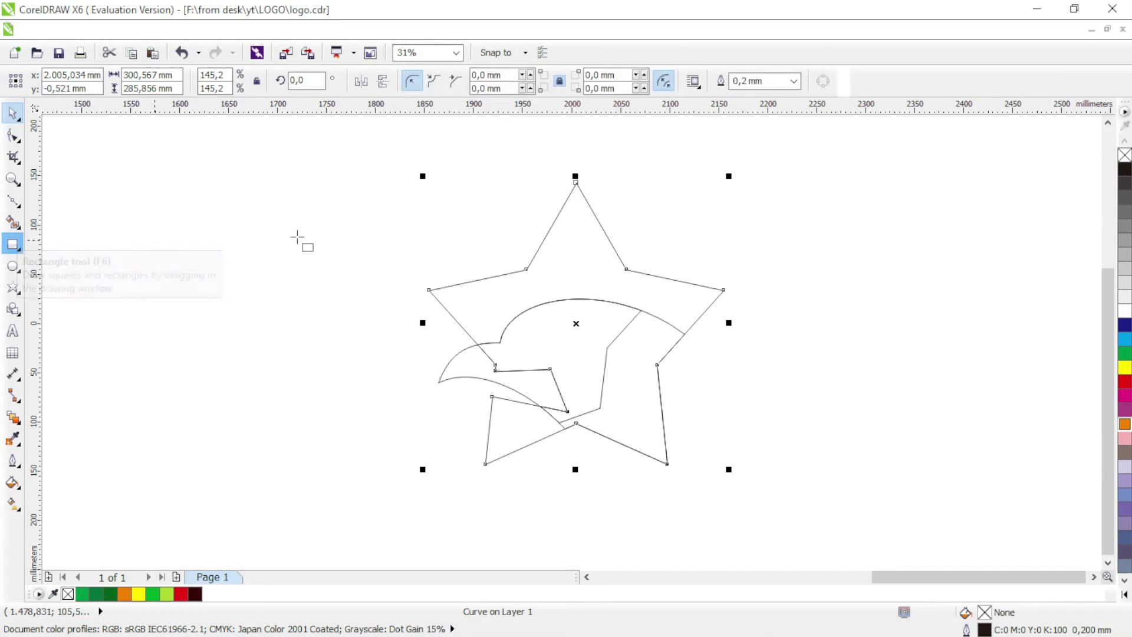
drag(368, 143, 847, 361)
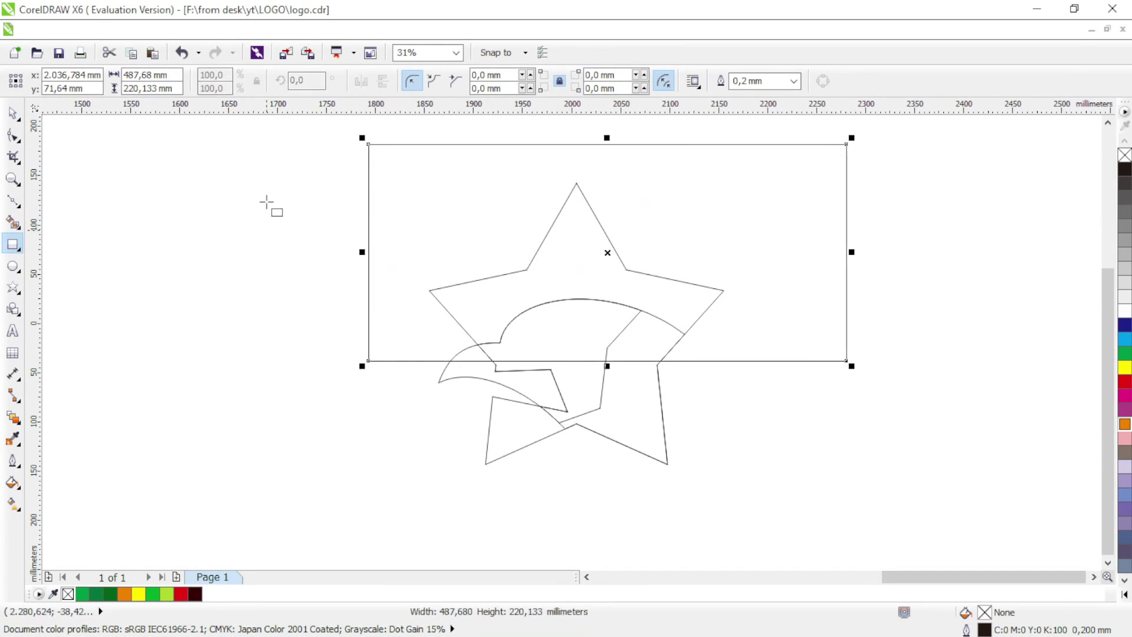
key(space)
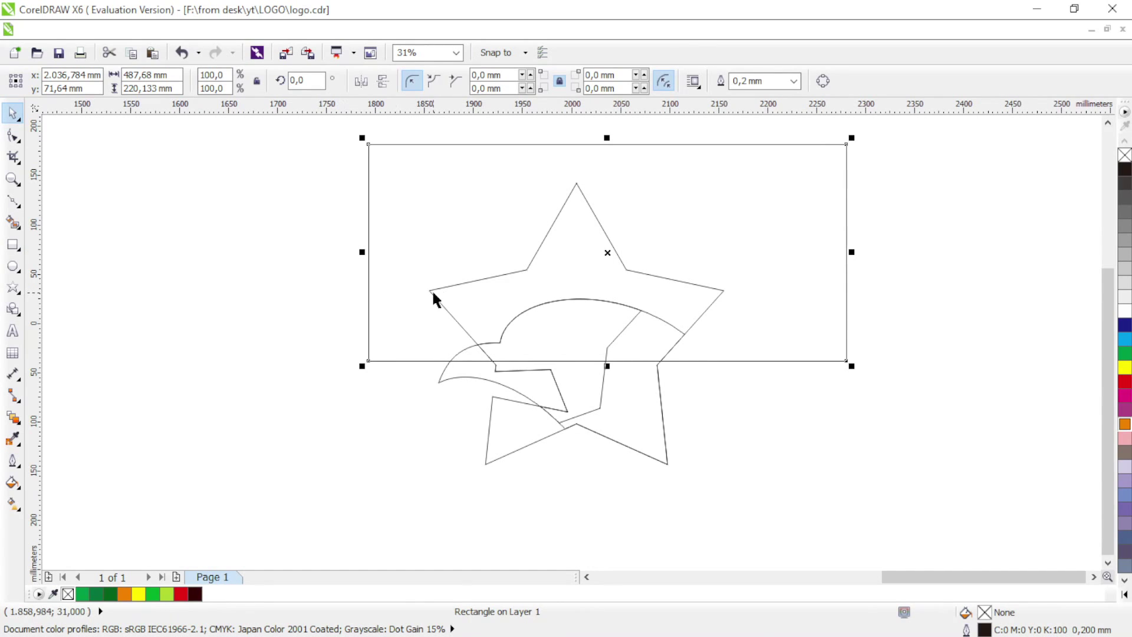
Intersect the rectangle with the star to create a separate upper star piece, and delete the rectangle
shift+click(433, 290)
click(556, 82)
click(778, 231)
key(Delete)
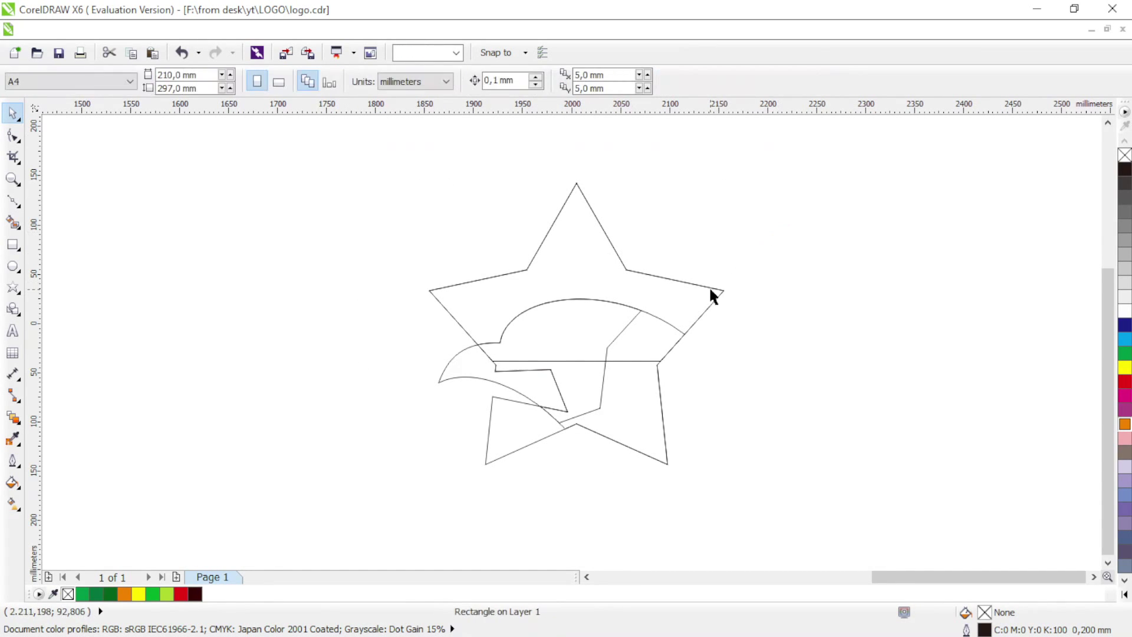
Fill the upper star piece with red (C:0 M:100 Y:100 K:0)
click(704, 293)
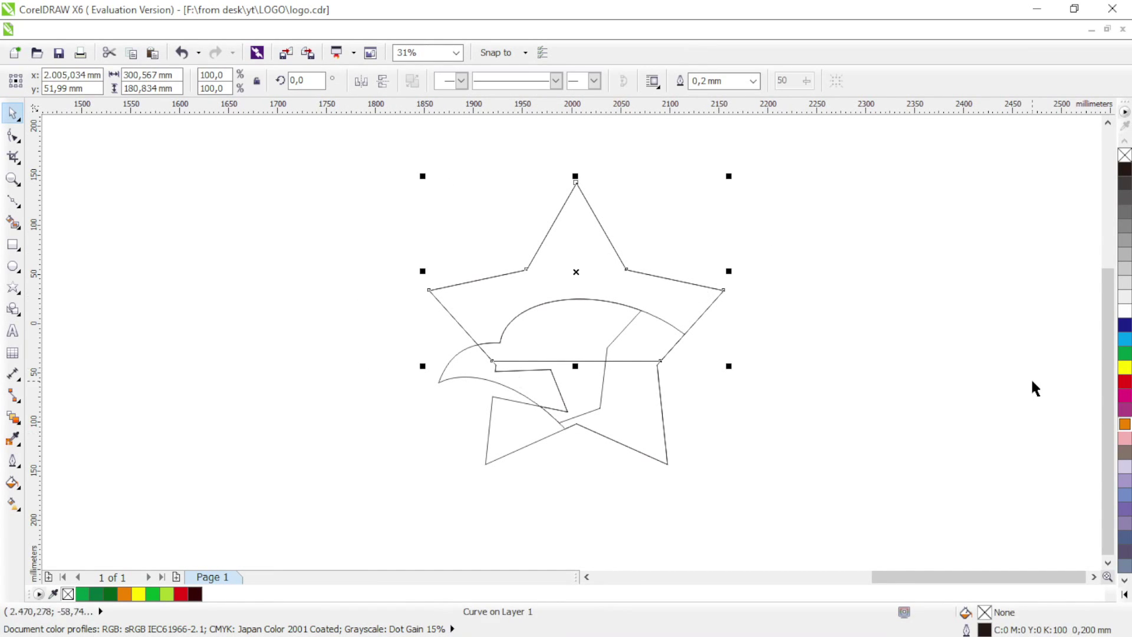
click(1125, 382)
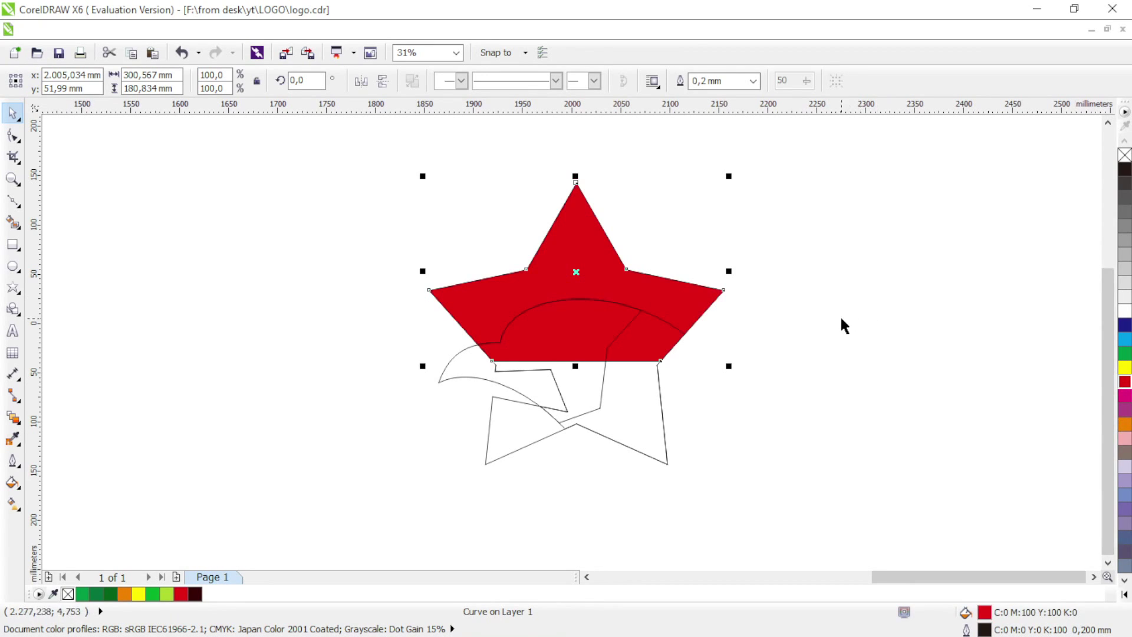
Merge the bird's head and the adjoining neck piece into one shape and fill it with white
click(470, 374)
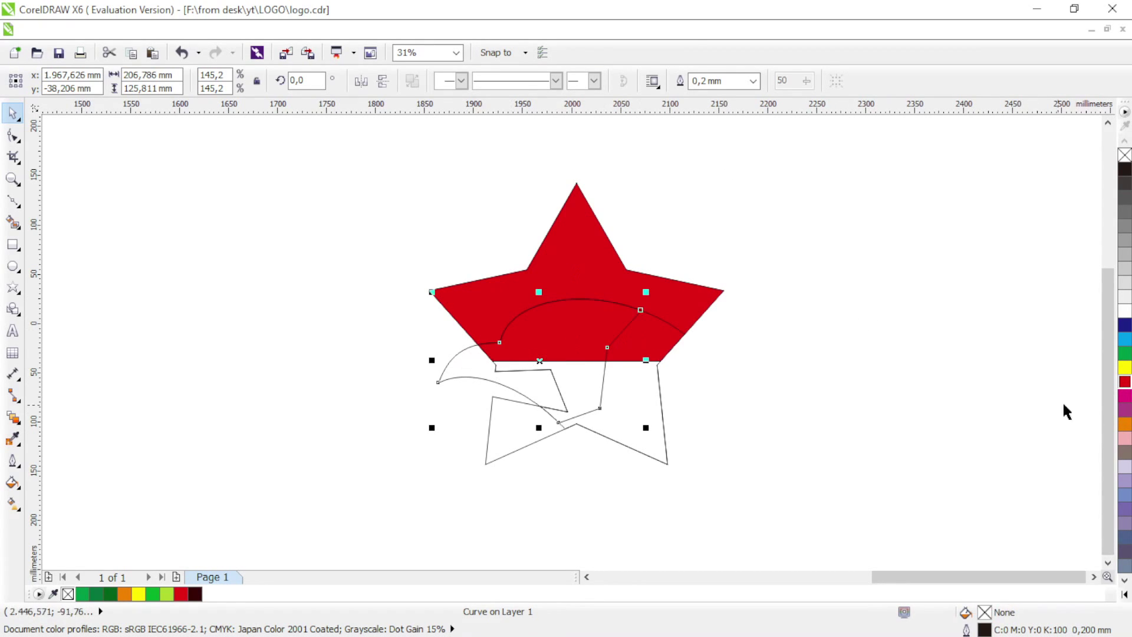
click(1124, 313)
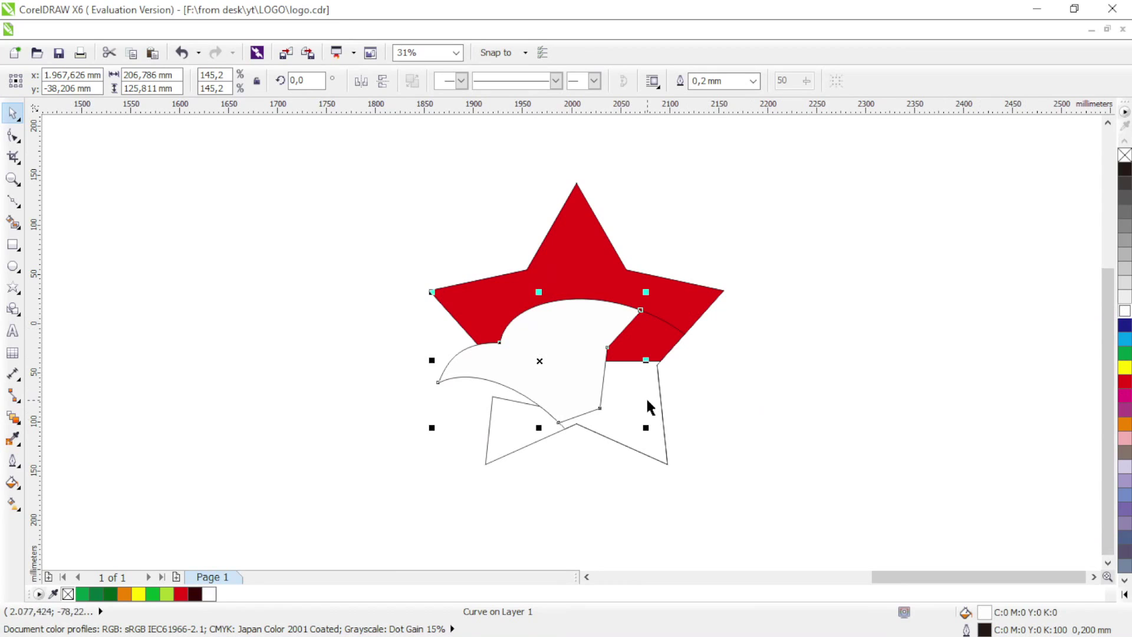
shift+click(646, 401)
key(ctrl+l)
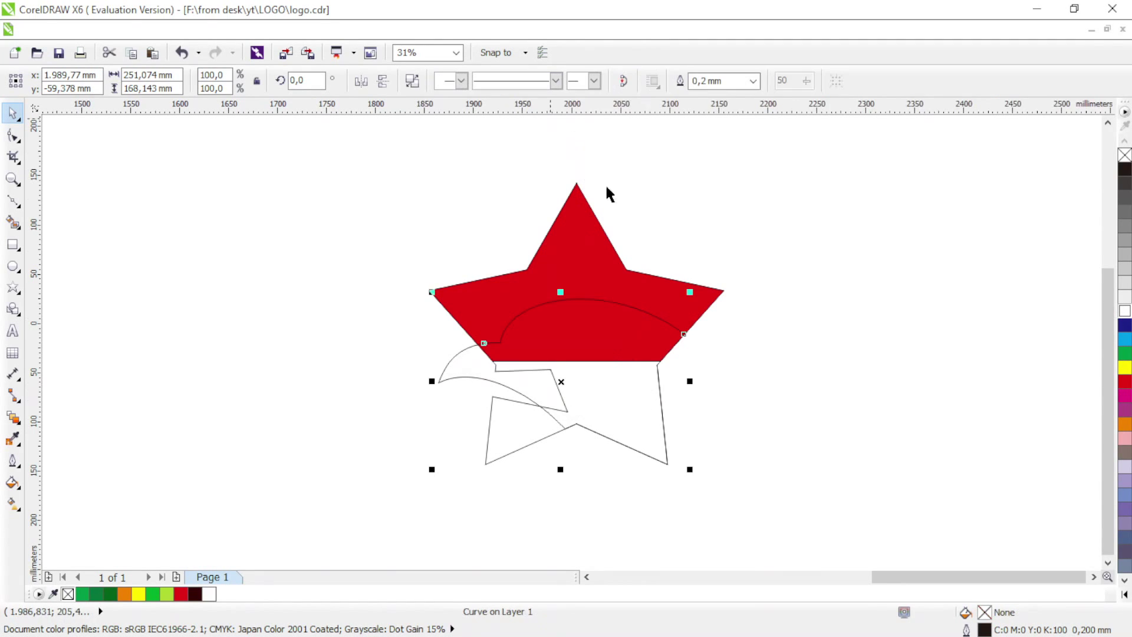
click(1124, 311)
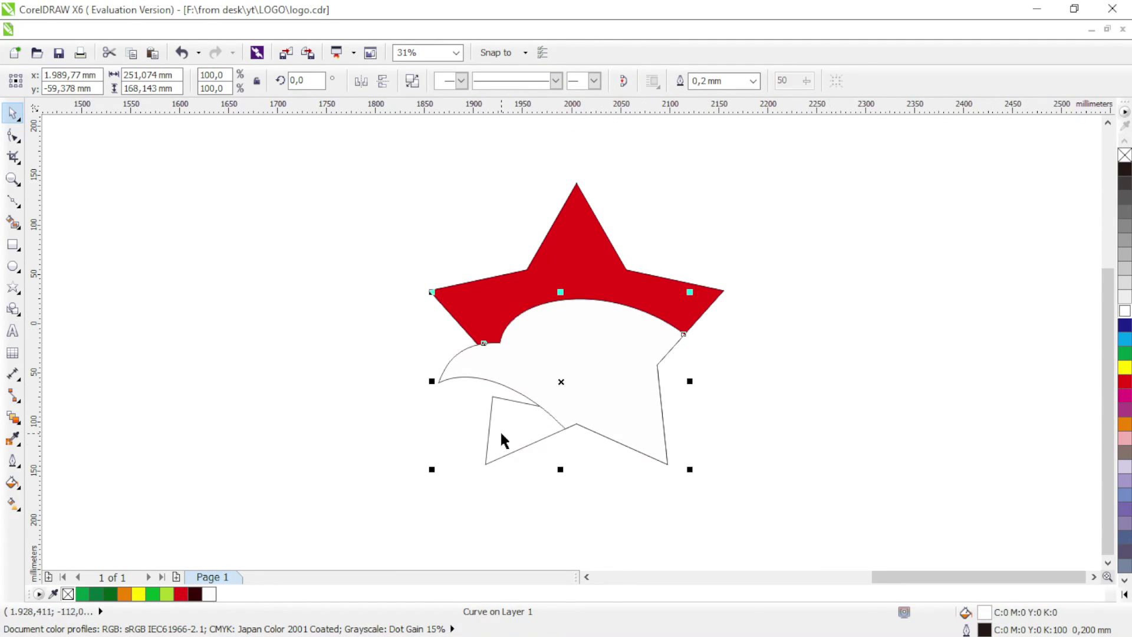
Fill the full star behind the head with dark blue RGB 0, 61, 87 (#003D57)
click(576, 432)
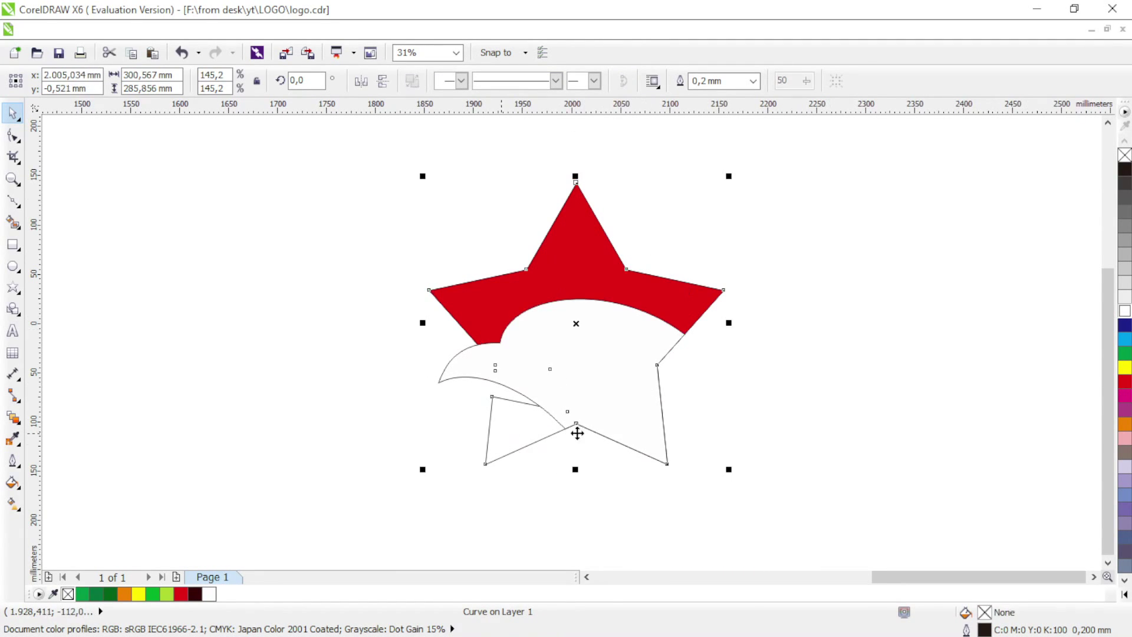
click(1124, 340)
double_click(985, 612)
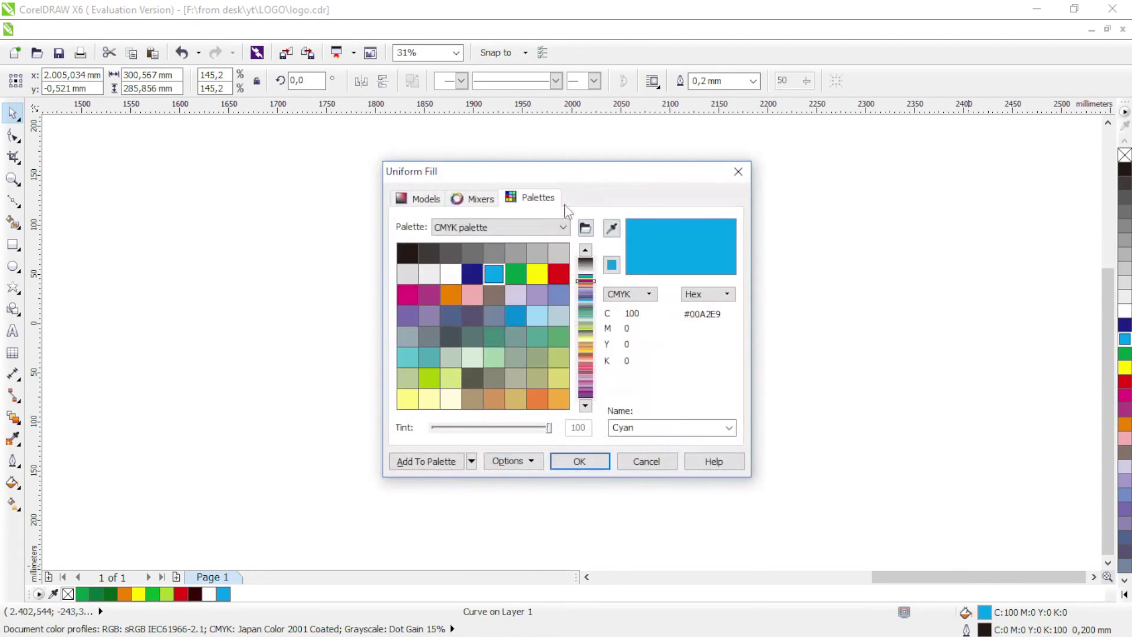
click(428, 204)
click(463, 228)
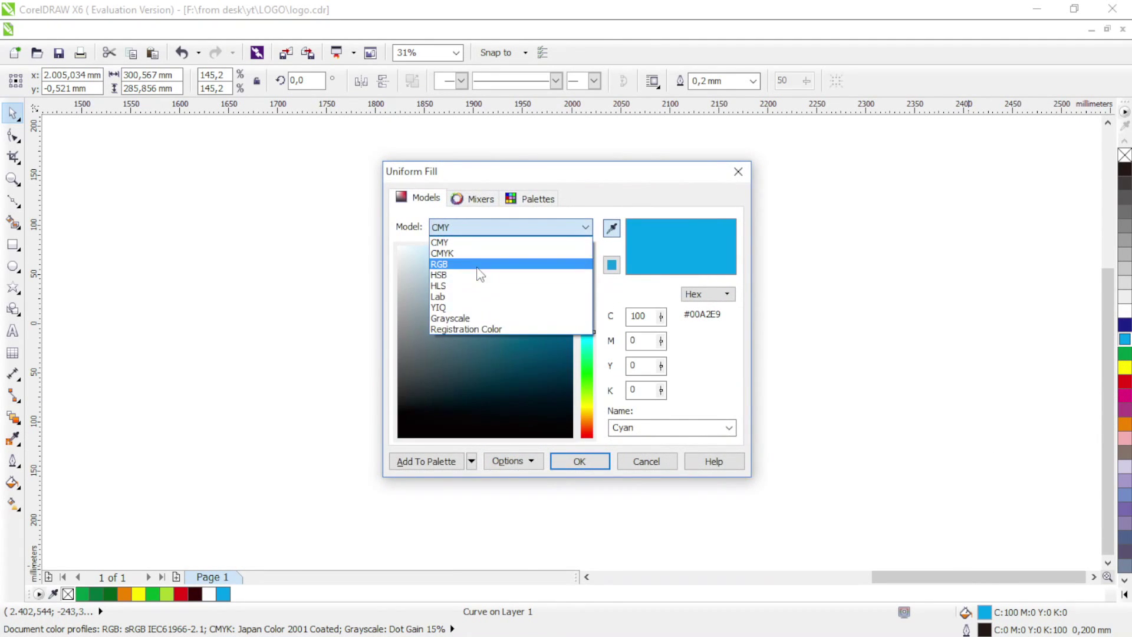
click(479, 263)
drag(553, 340, 578, 372)
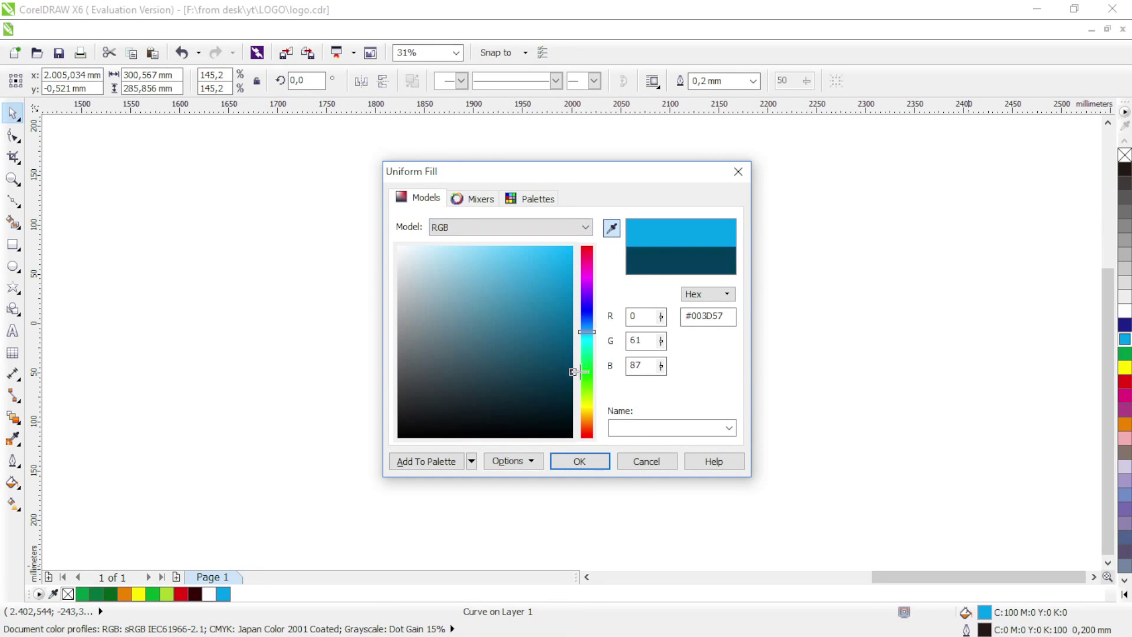
click(600, 467)
Change the upper star piece's fill to a darker red using the RGB colour model
click(627, 286)
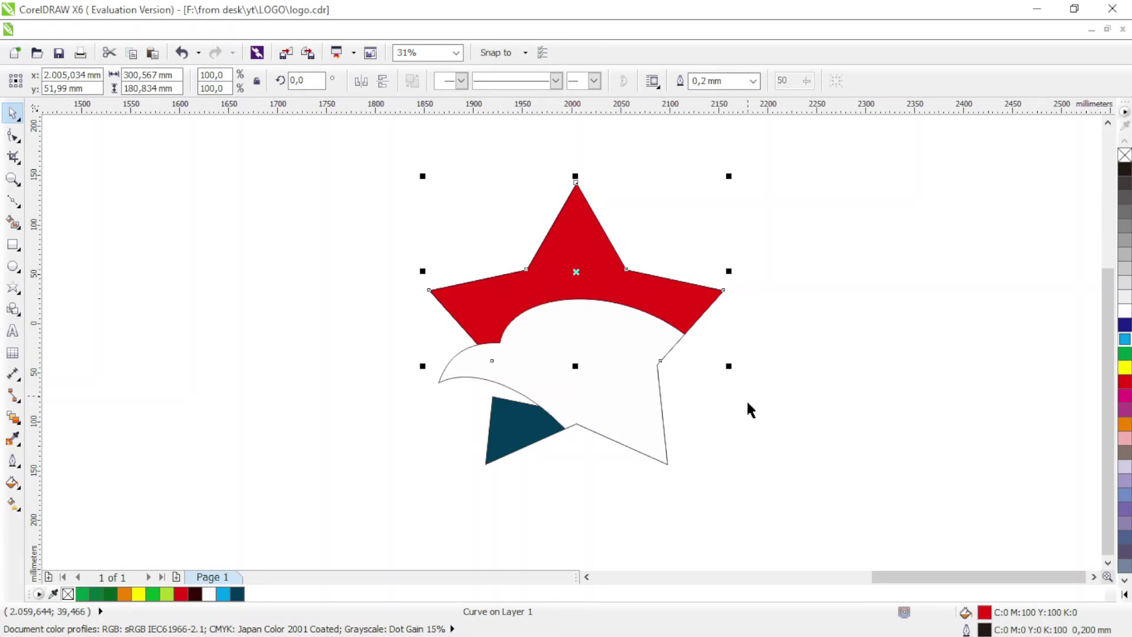
double_click(986, 613)
click(419, 198)
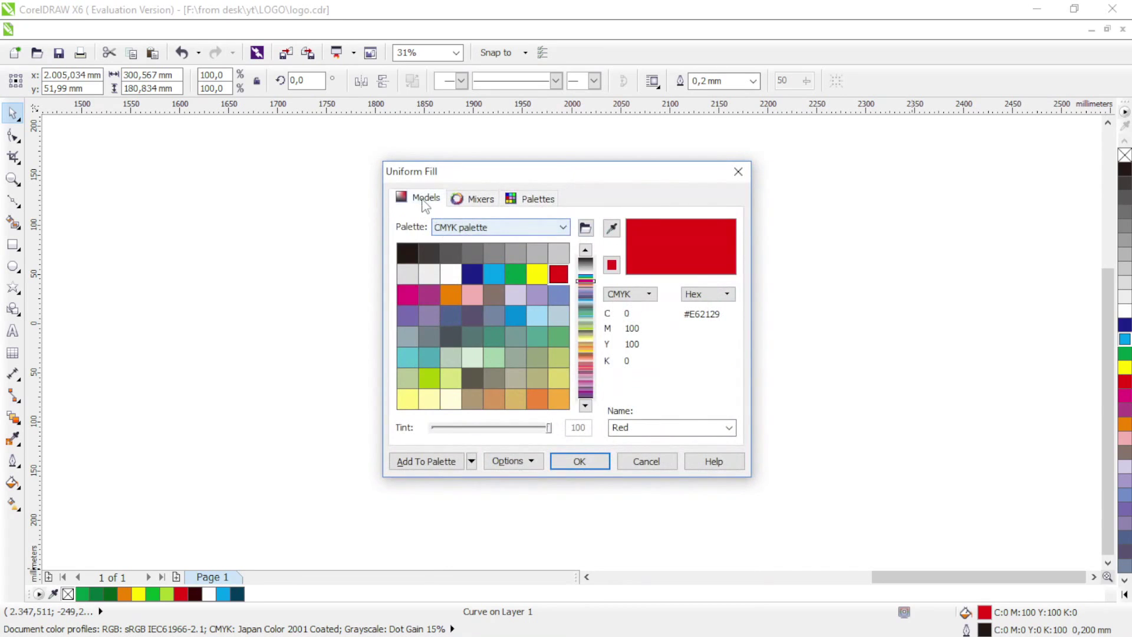
click(463, 228)
click(488, 273)
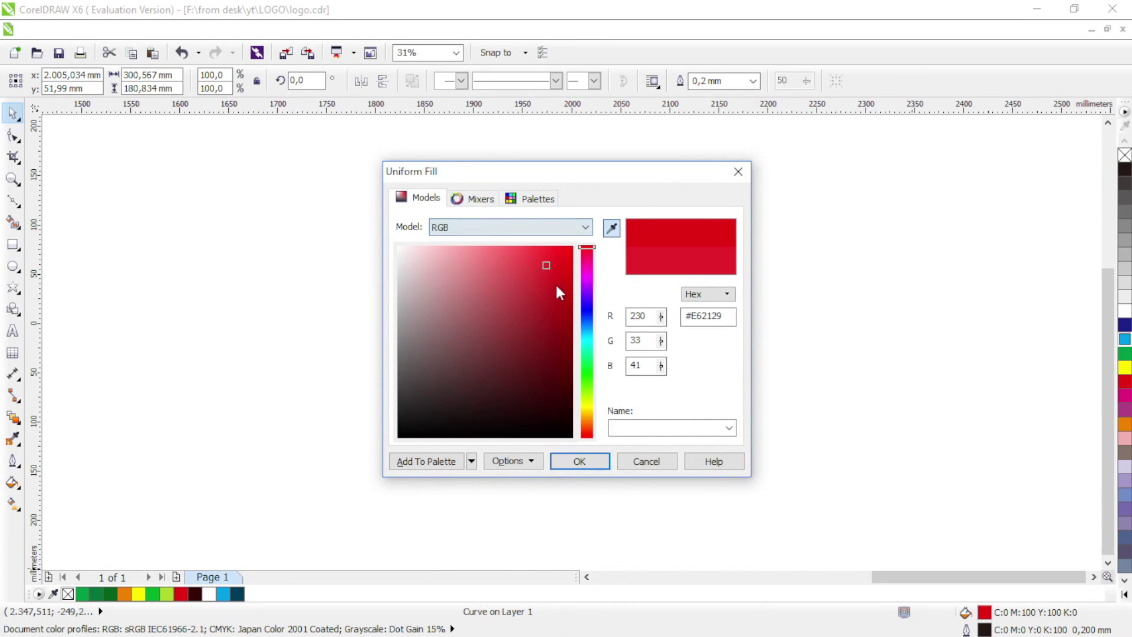
click(554, 285)
click(579, 461)
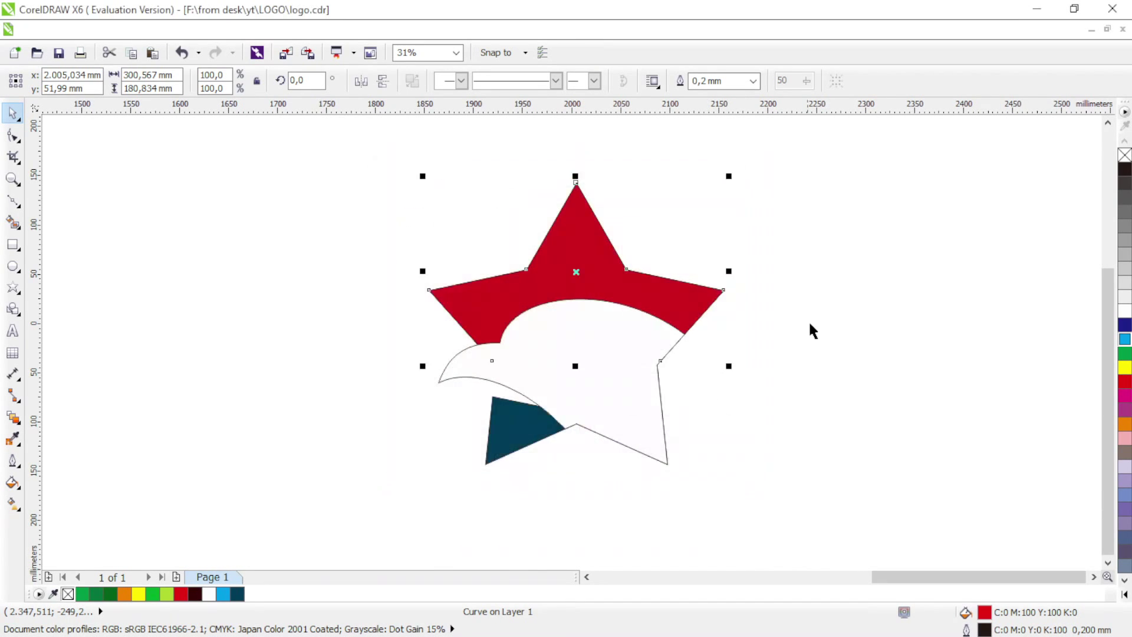
click(813, 319)
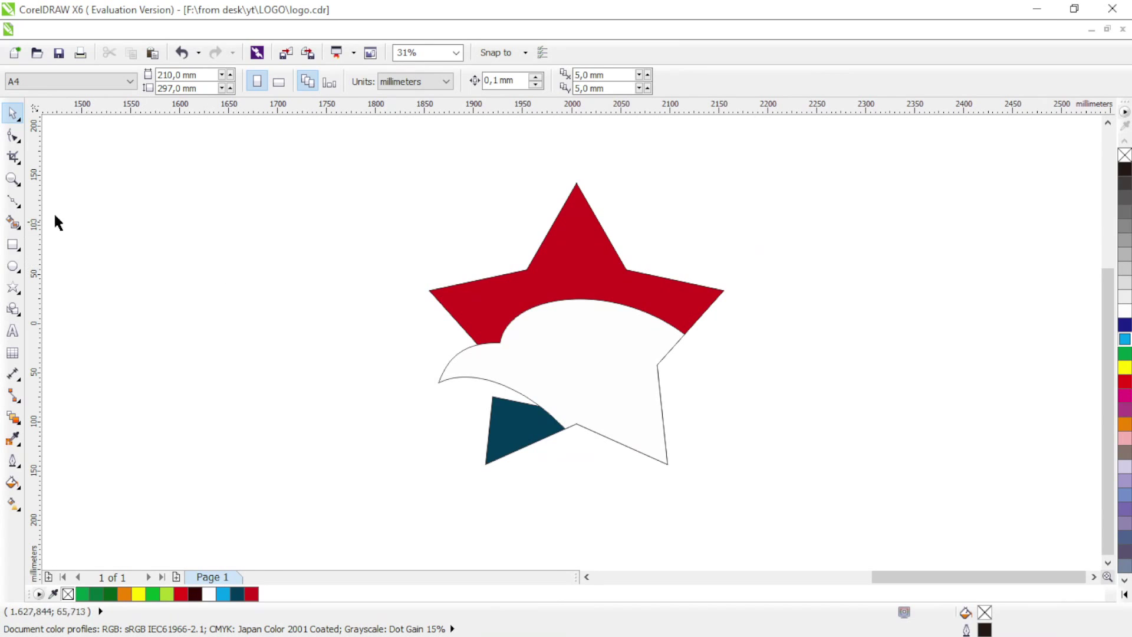
Draw a closed four-sided outline from the beak tip across the head, enclosing its lower part and extending beyond the star
click(13, 200)
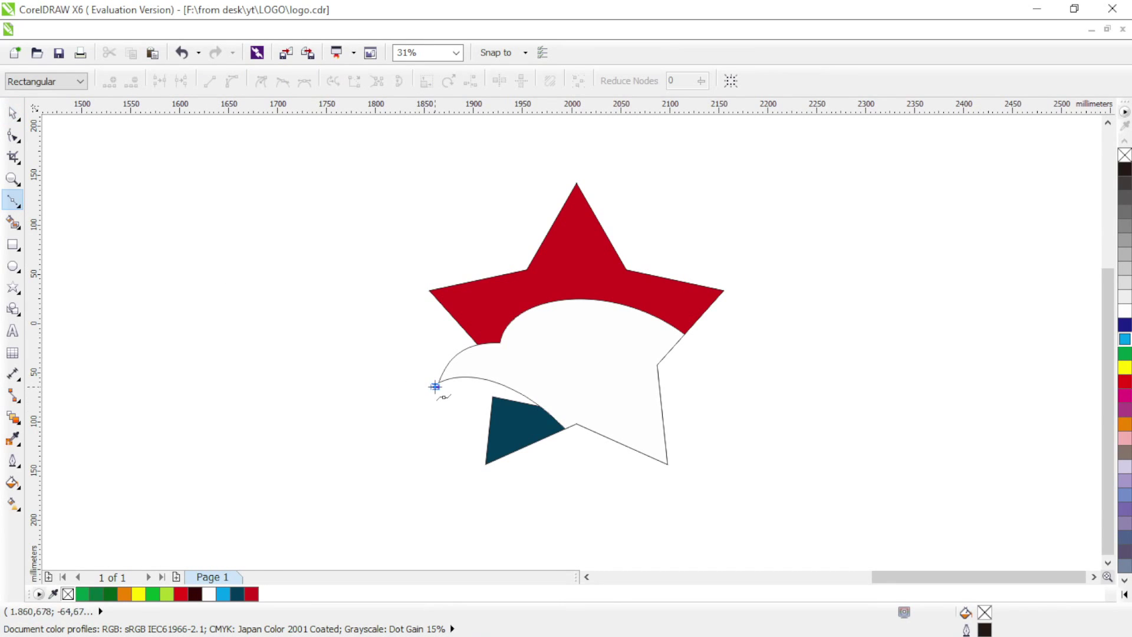
click(696, 424)
click(684, 517)
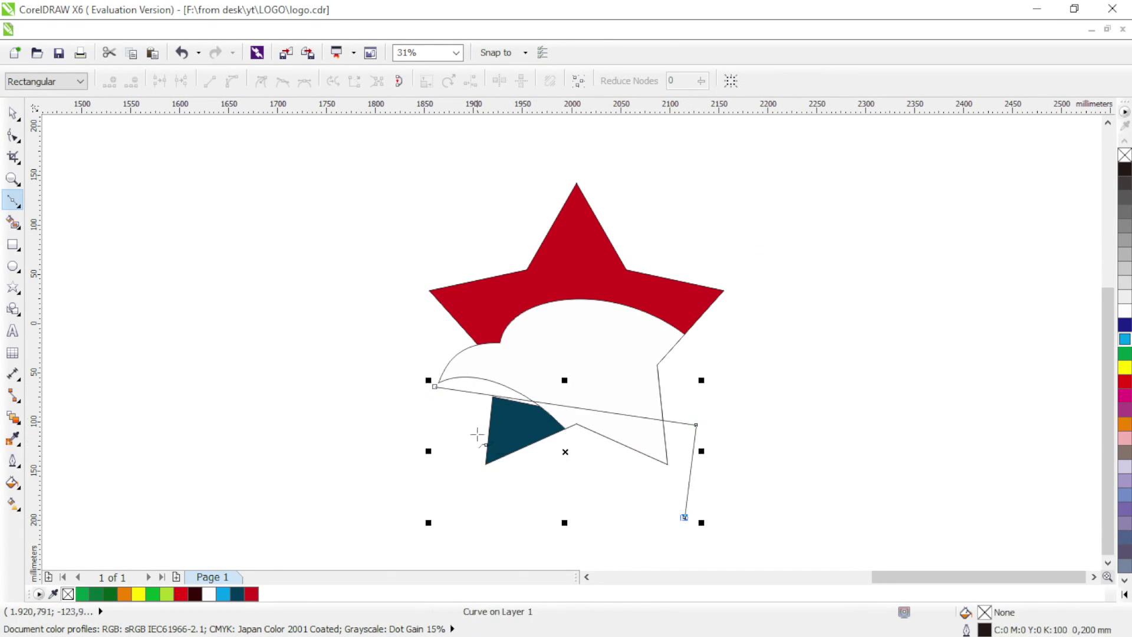
click(415, 408)
click(434, 386)
Convert the outline's segments to curves and bend its upper edge into a smooth arch from the beak tip across the head
key(F10)
key(ctrl+a)
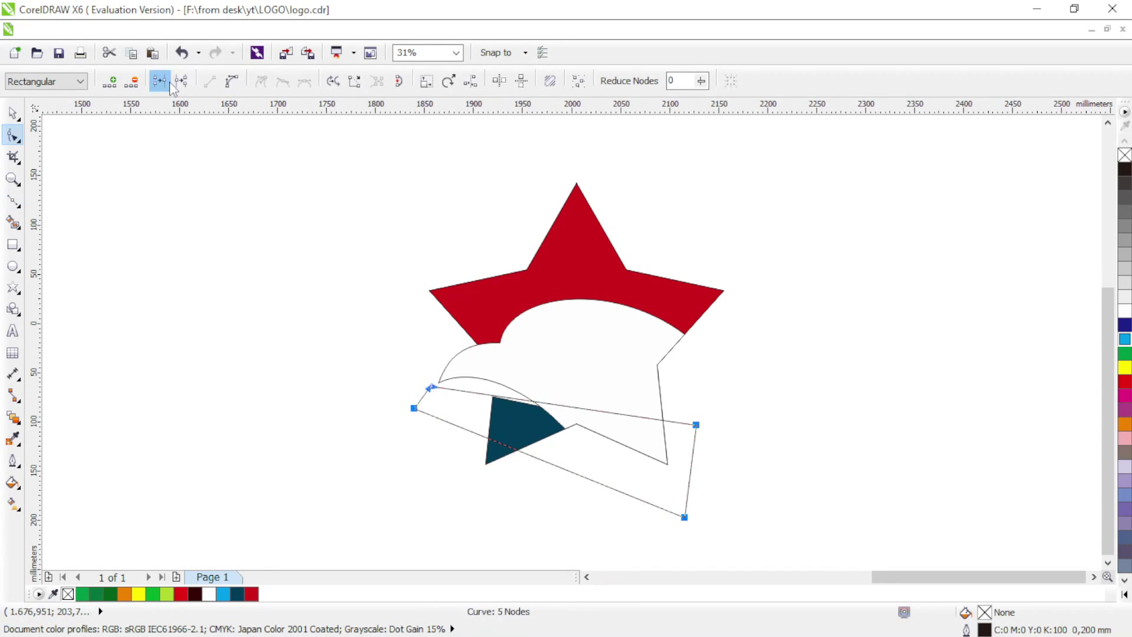
click(231, 88)
drag(534, 406, 518, 369)
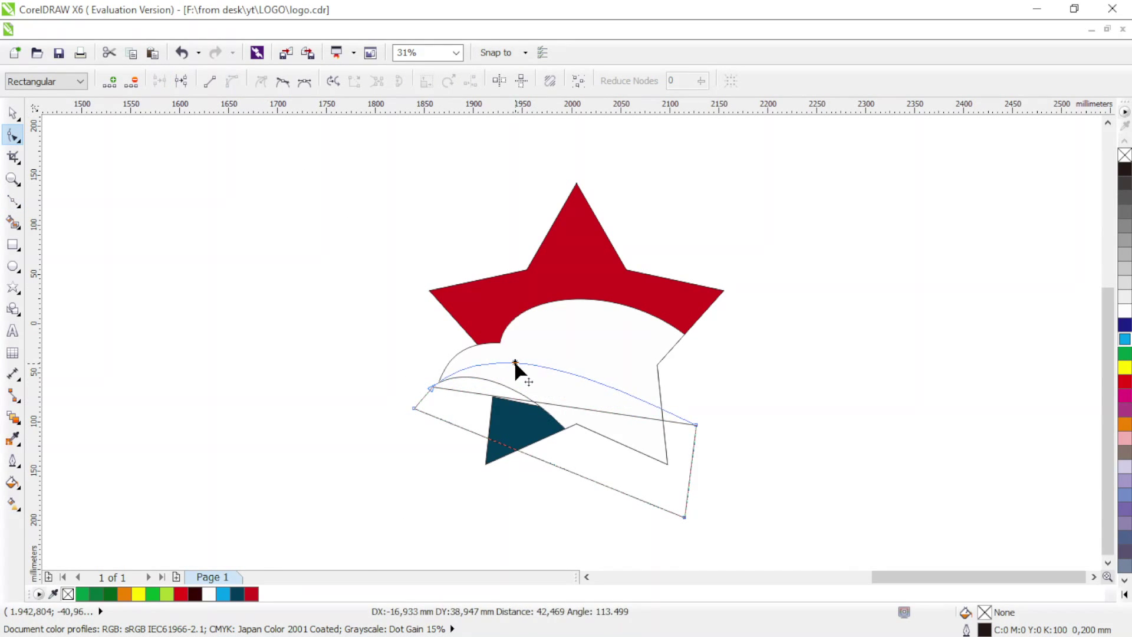
click(695, 424)
drag(593, 378, 632, 361)
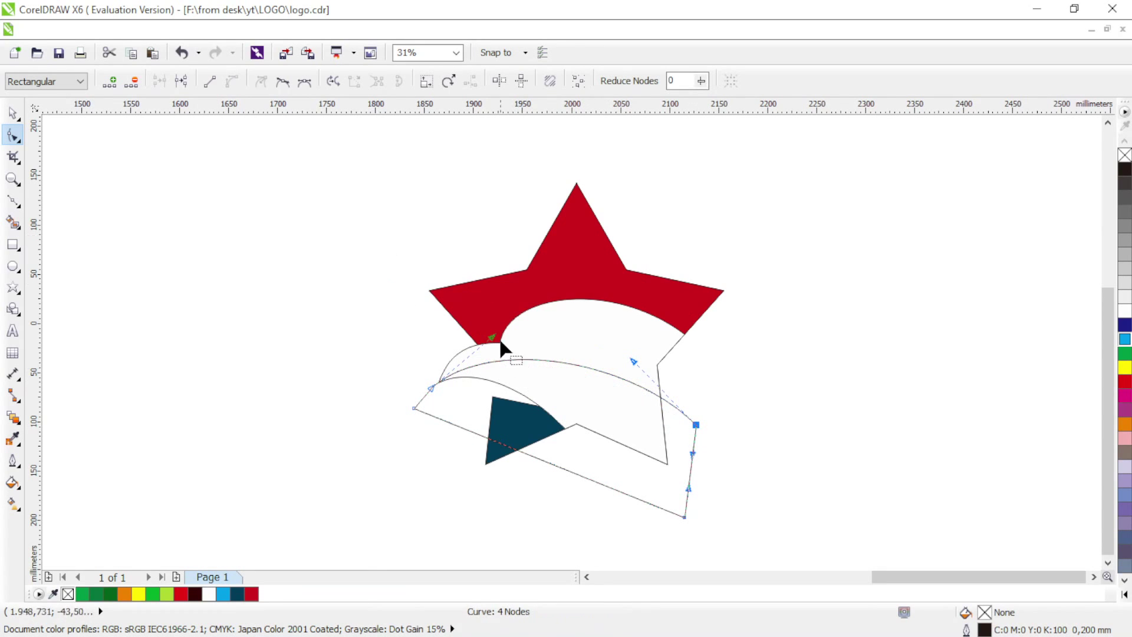
mouse_move(490, 340)
mouse_down()
mouse_move(469, 333)
mouse_move(482, 342)
mouse_up()
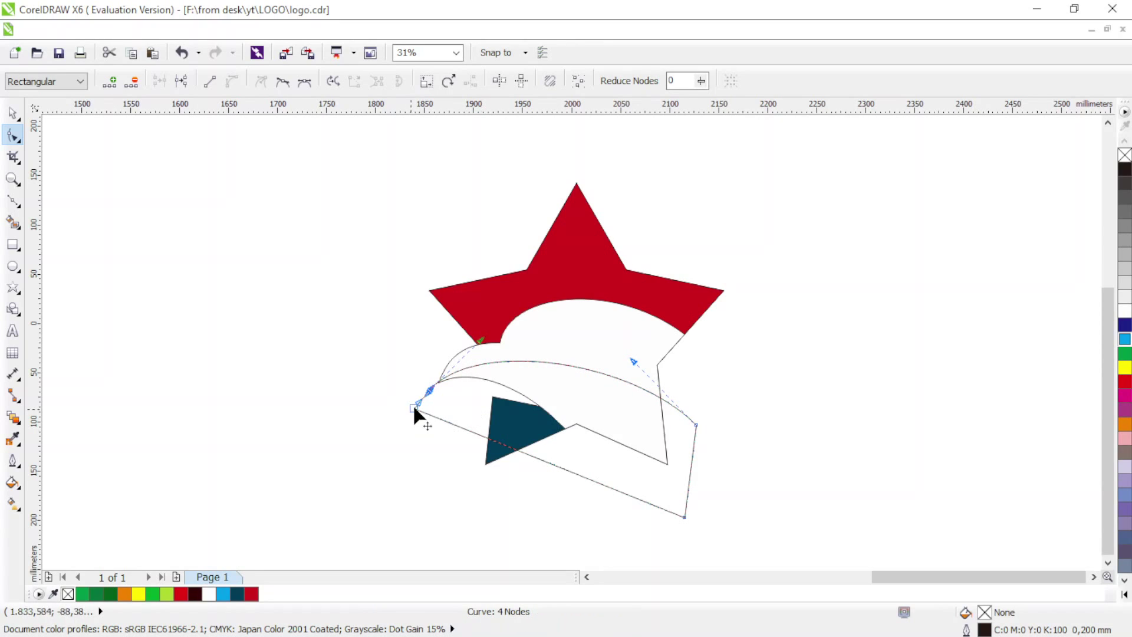
drag(414, 407, 415, 409)
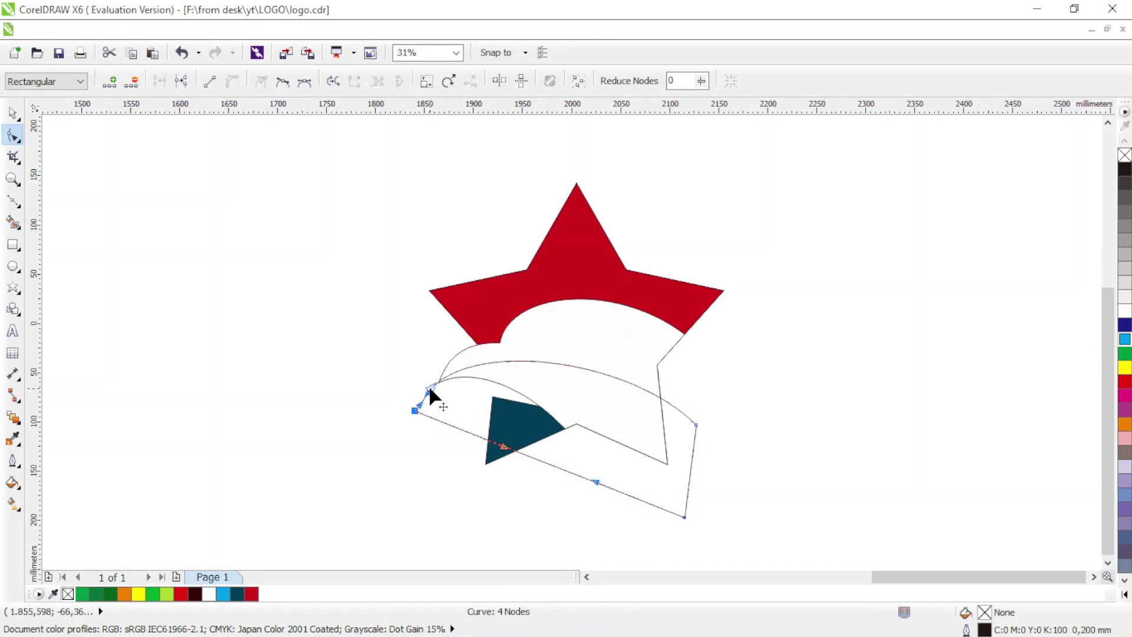
click(429, 388)
Intersect the curved outline with the white head shape to create a separate lower piece
click(8, 123)
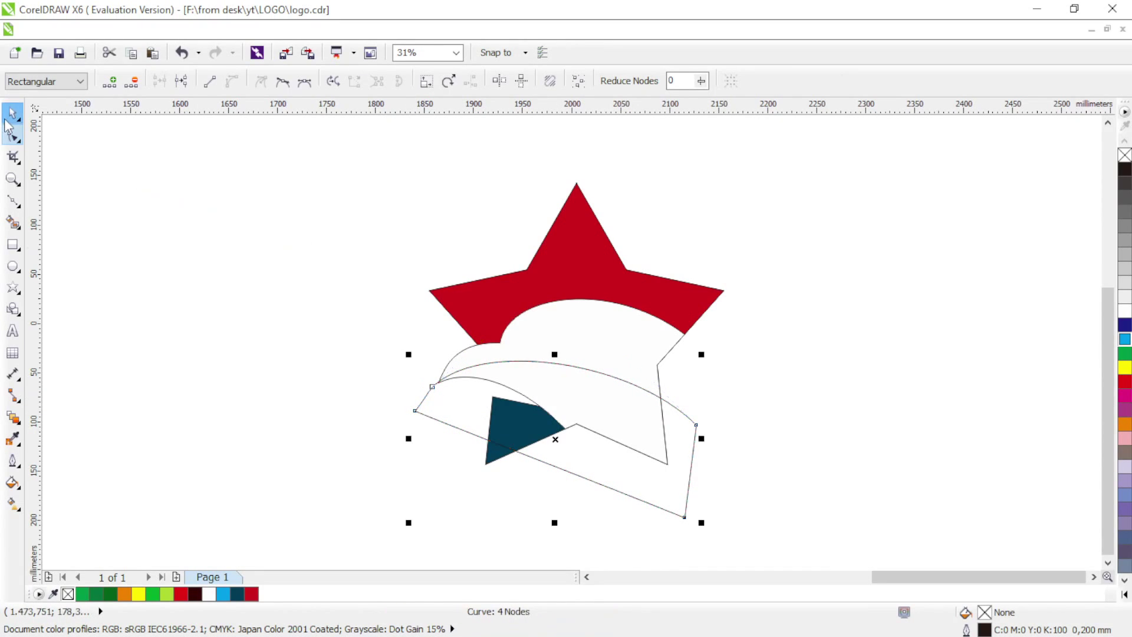
shift+click(591, 330)
click(556, 84)
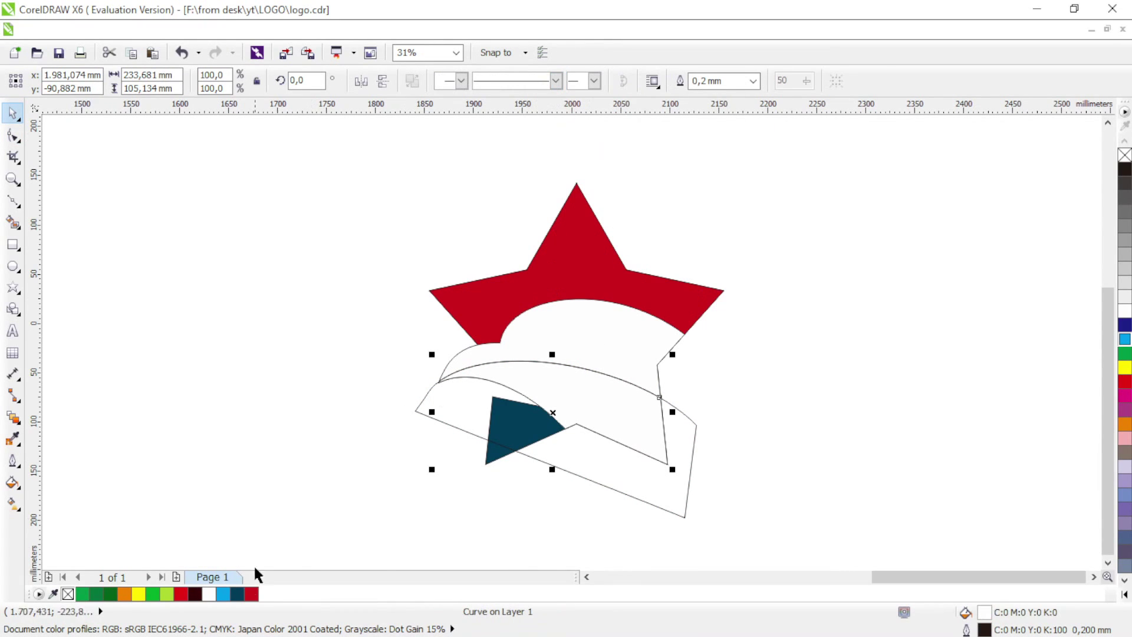
Fill the lower head piece with dark blue (#003D57) and delete the curved cutting outline
click(237, 594)
click(651, 489)
key(Delete)
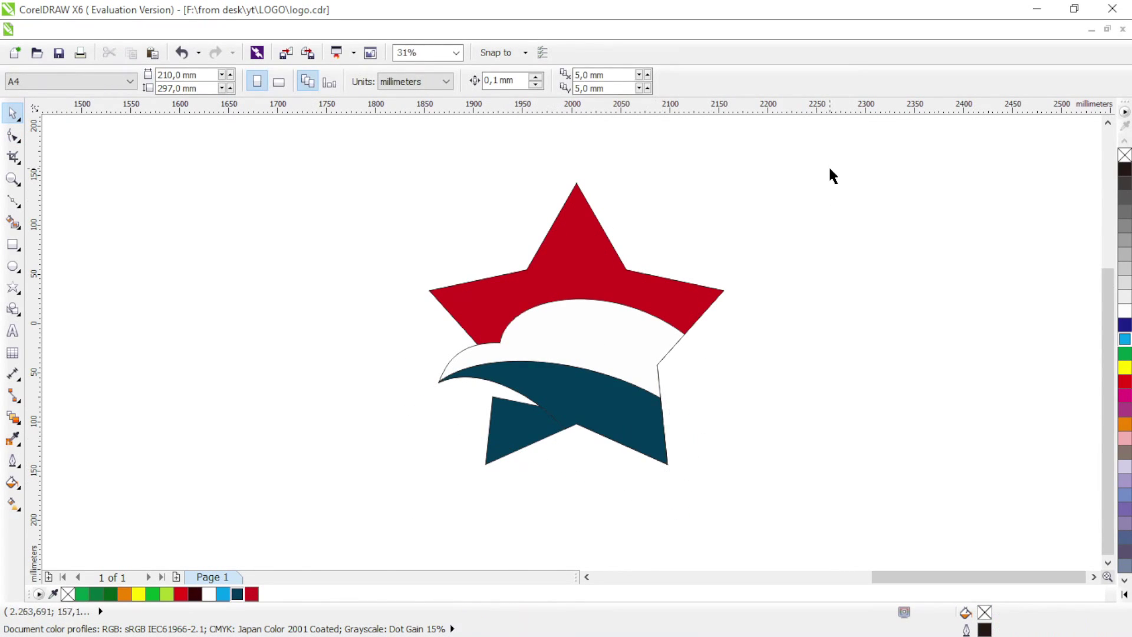
Remove the outlines from all logo shapes, and give only the white head shape a black outline
drag(328, 424, 329, 485)
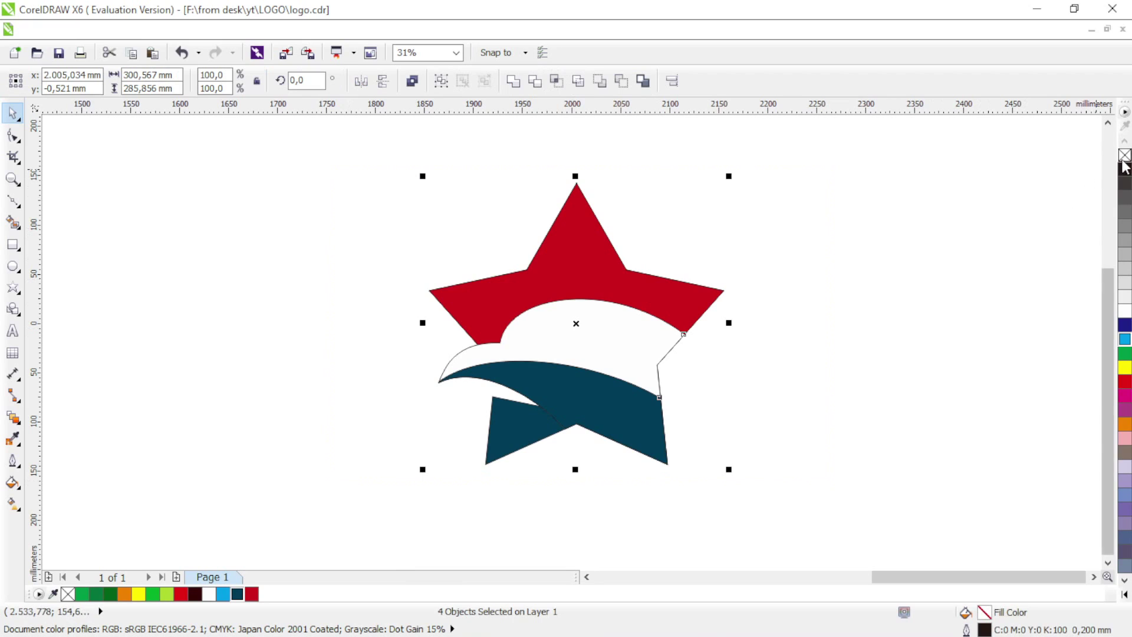
click(829, 290)
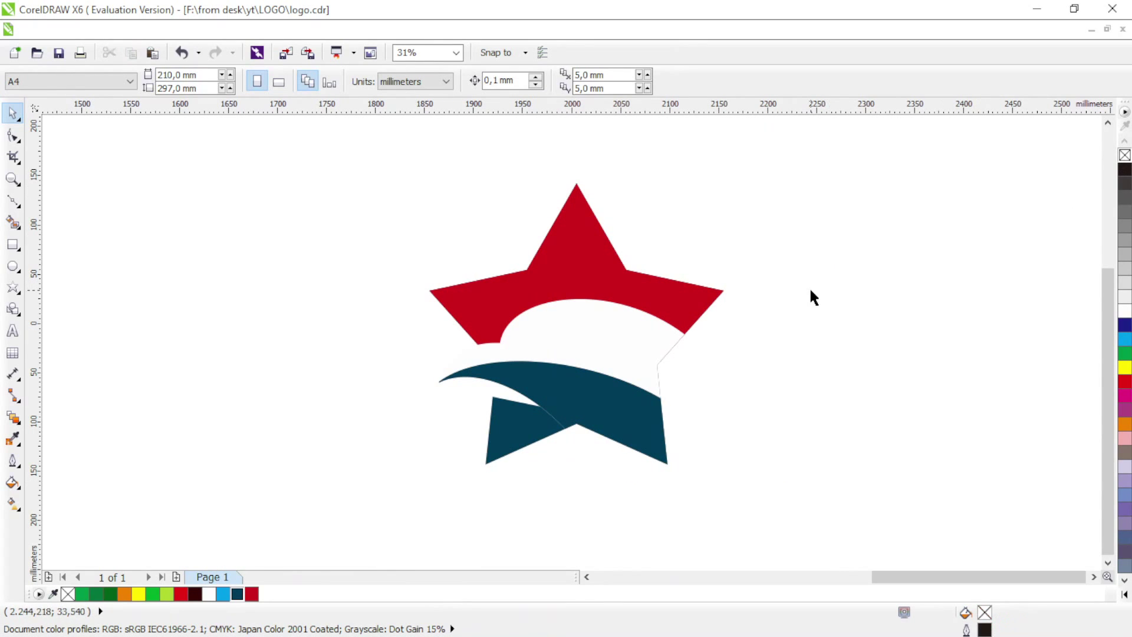
click(483, 343)
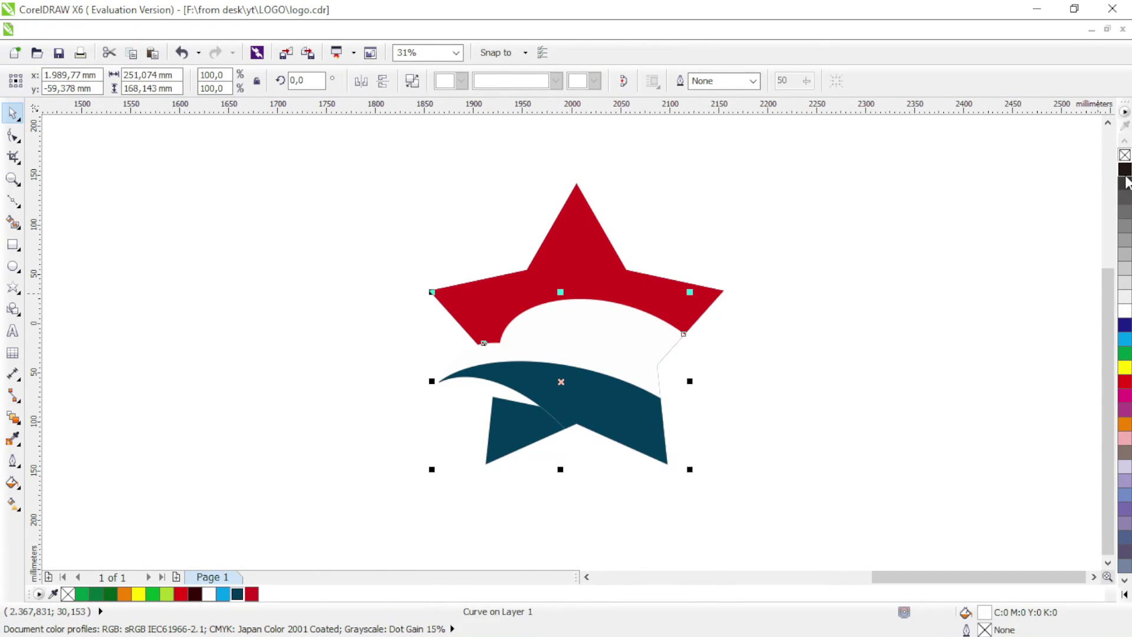
right_click(1125, 171)
click(904, 268)
Draw a closed four-sided outline around the beak tip, with one side crossing the upper beak
click(13, 201)
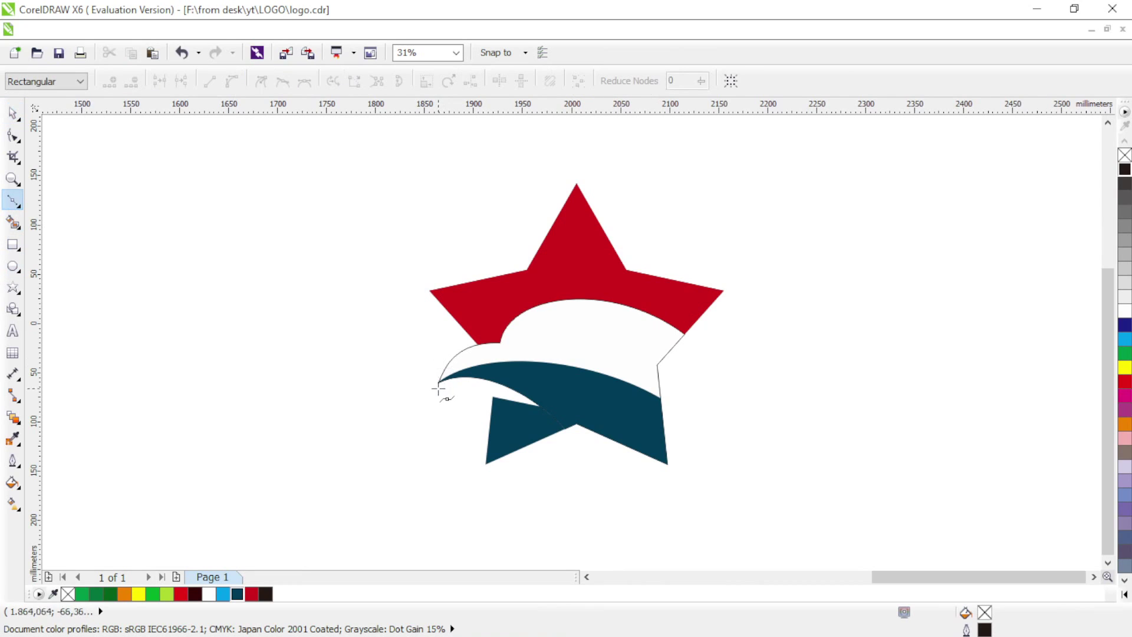
click(462, 344)
click(454, 375)
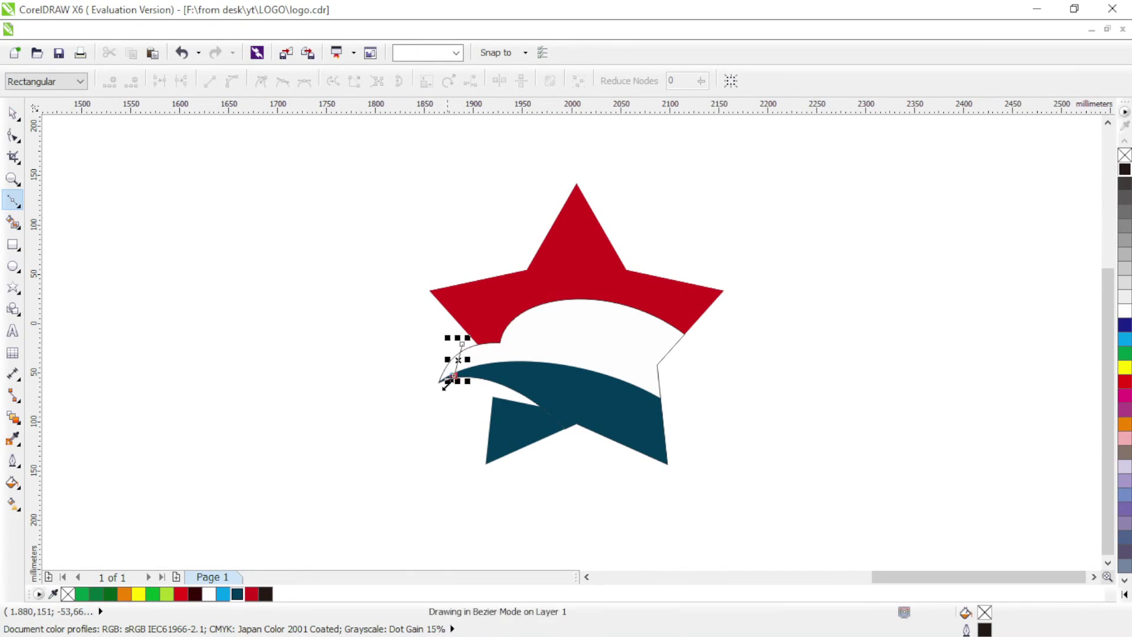
click(424, 397)
click(394, 359)
click(462, 343)
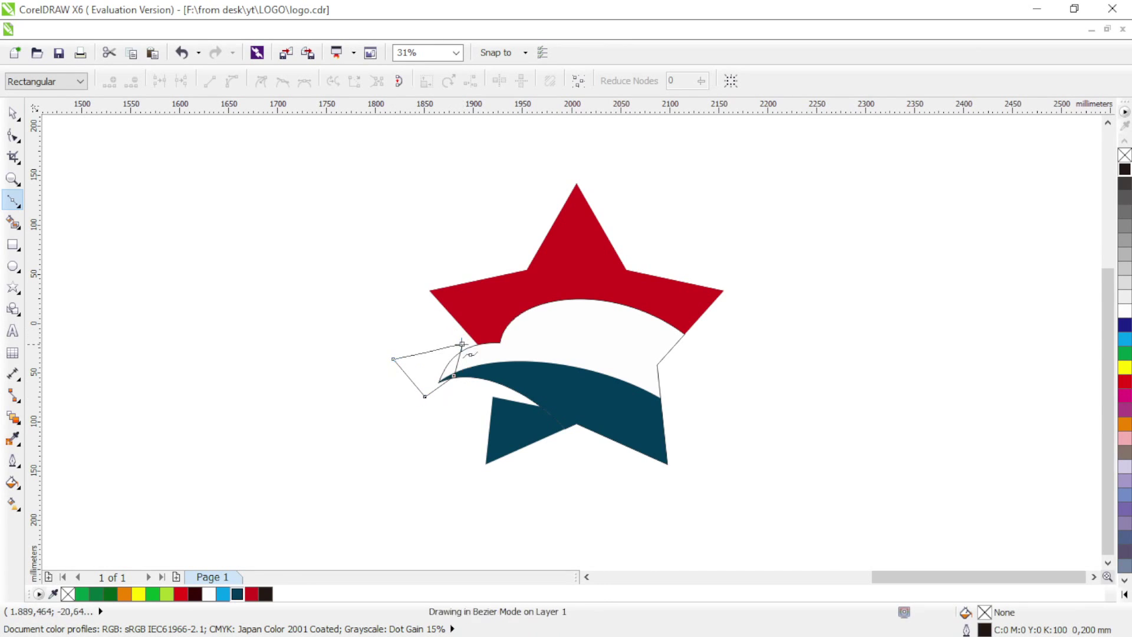
Convert the beak outline's segments to curves and reshape the crossing side into an arc just inside the beak's front edge
key(F10)
click(231, 81)
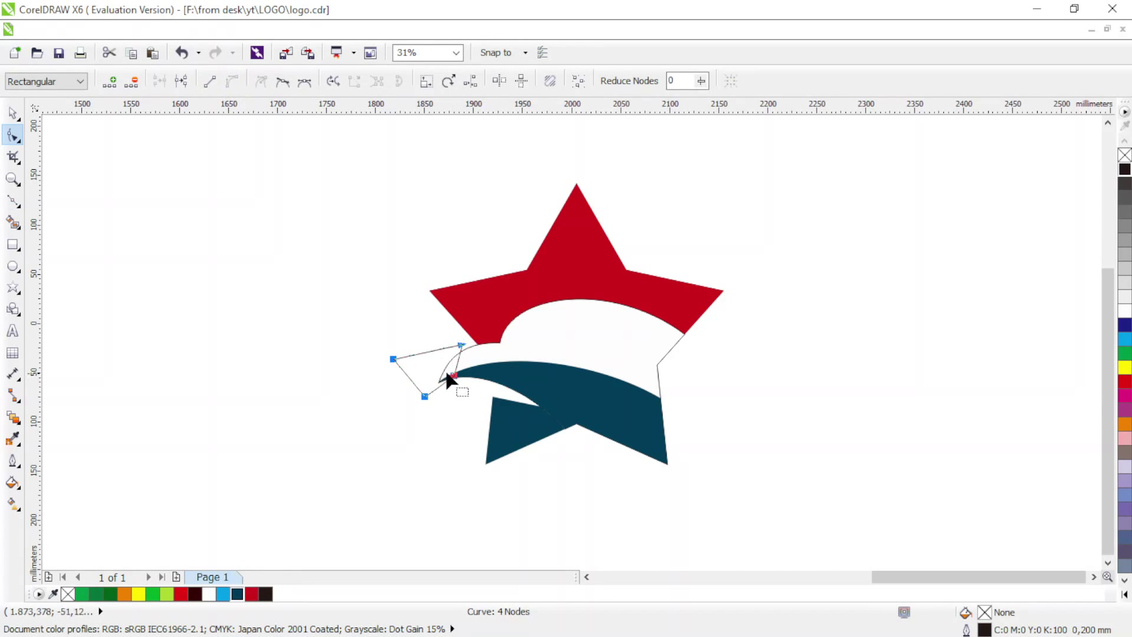
scroll(446, 377, up, 5)
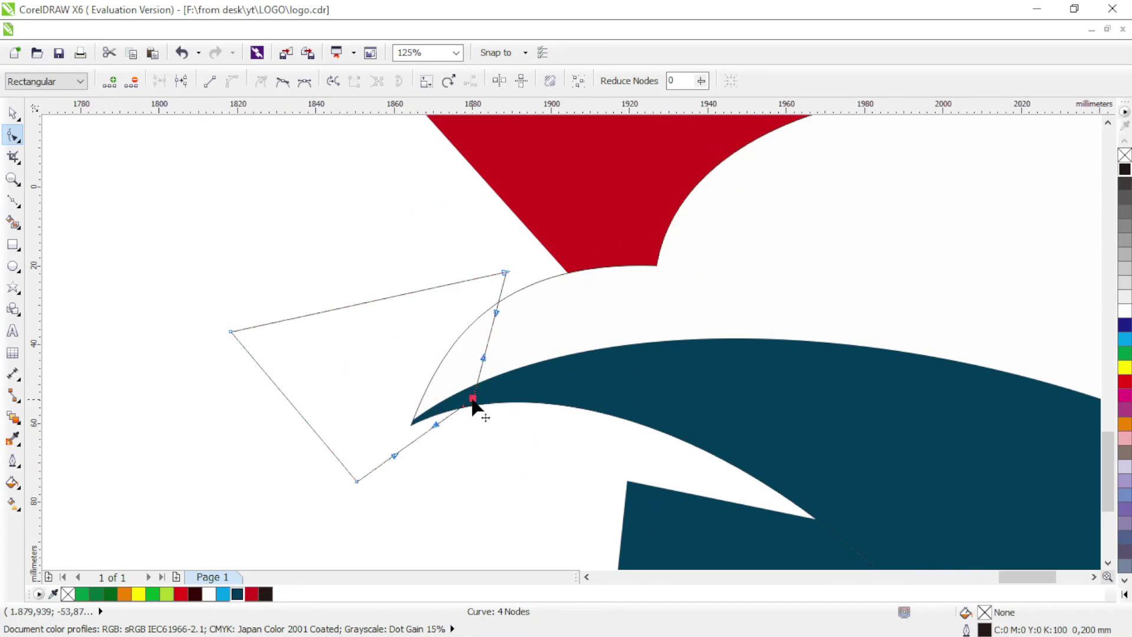
drag(472, 404, 419, 386)
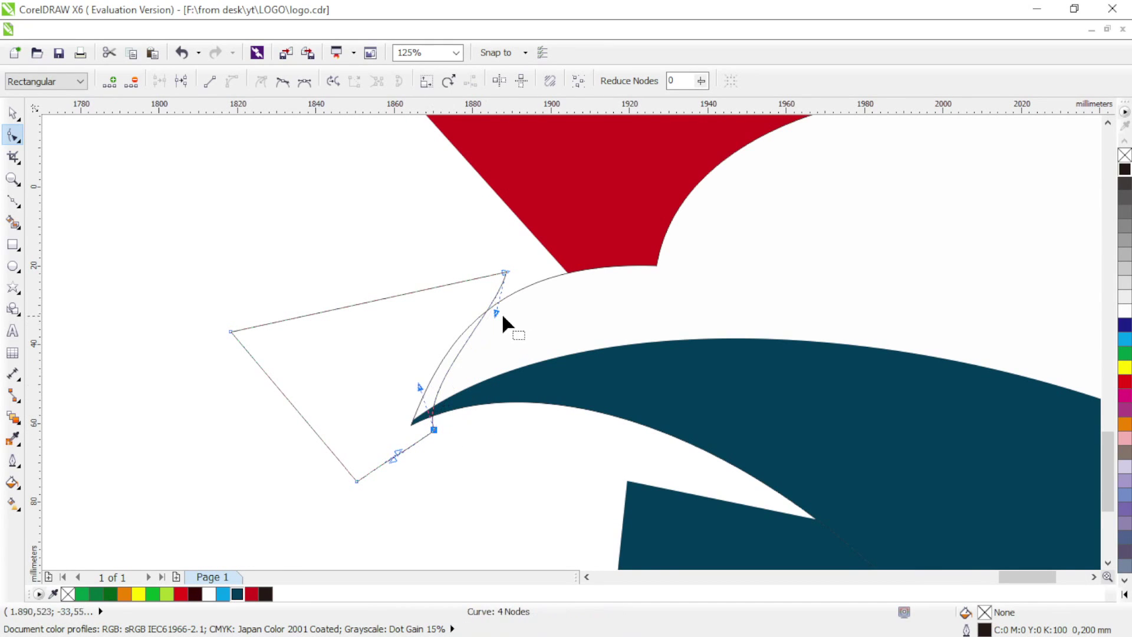
mouse_move(496, 312)
mouse_down()
mouse_move(476, 304)
mouse_move(533, 275)
mouse_move(482, 298)
mouse_up()
drag(420, 388, 428, 391)
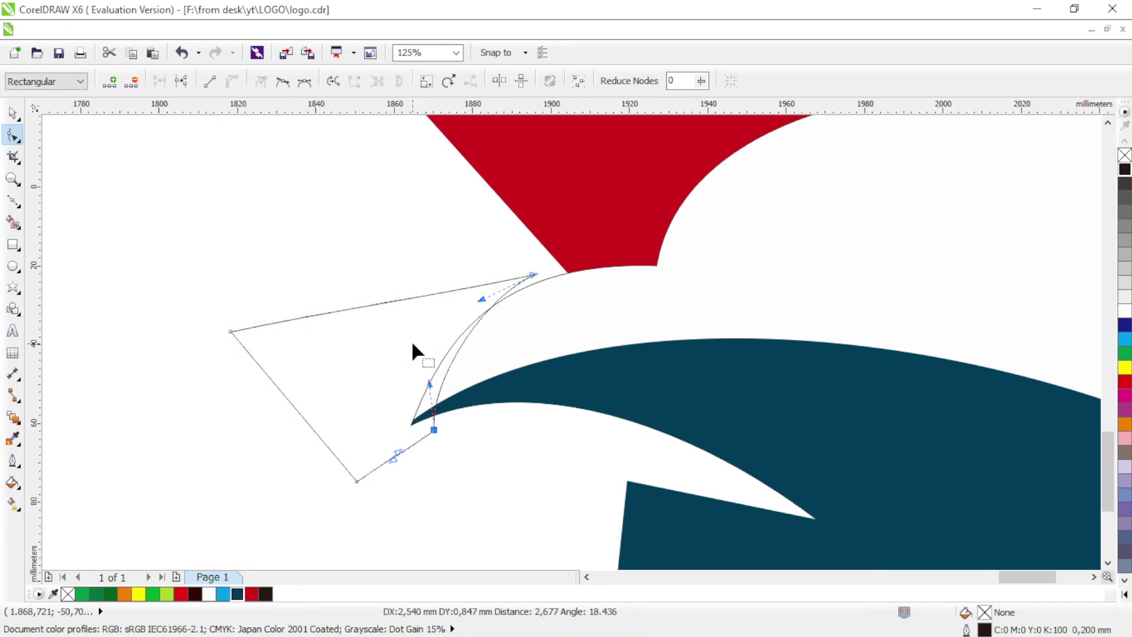
Intersect the beak outline with the white head shape and fill the resulting sliver with dark blue (#003D57)
key(space)
shift+click(561, 297)
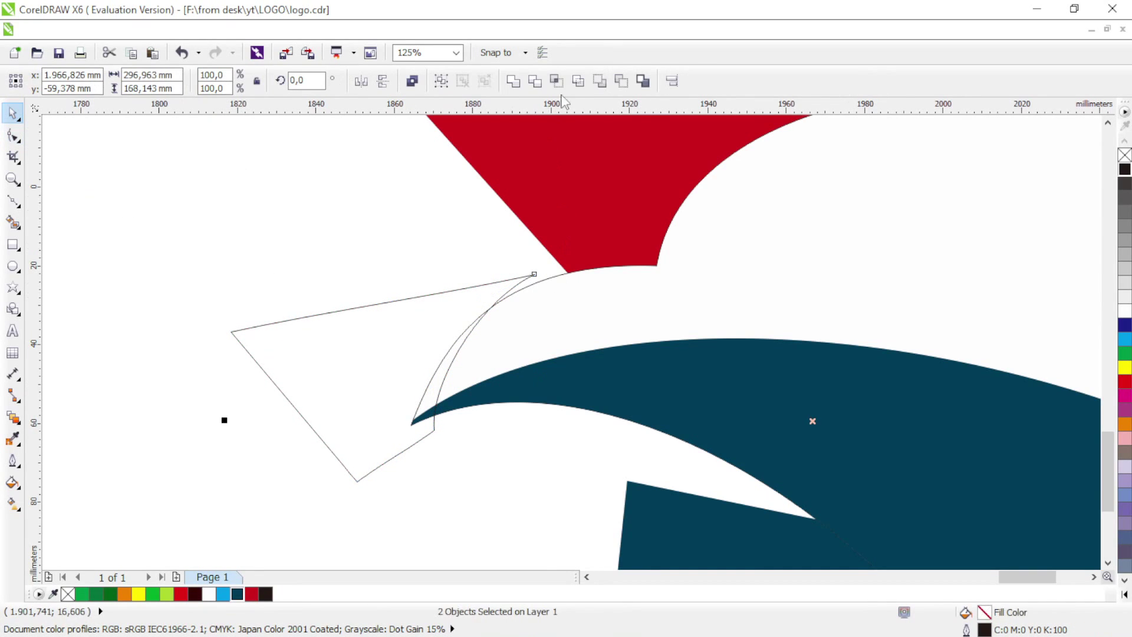
click(558, 80)
click(239, 594)
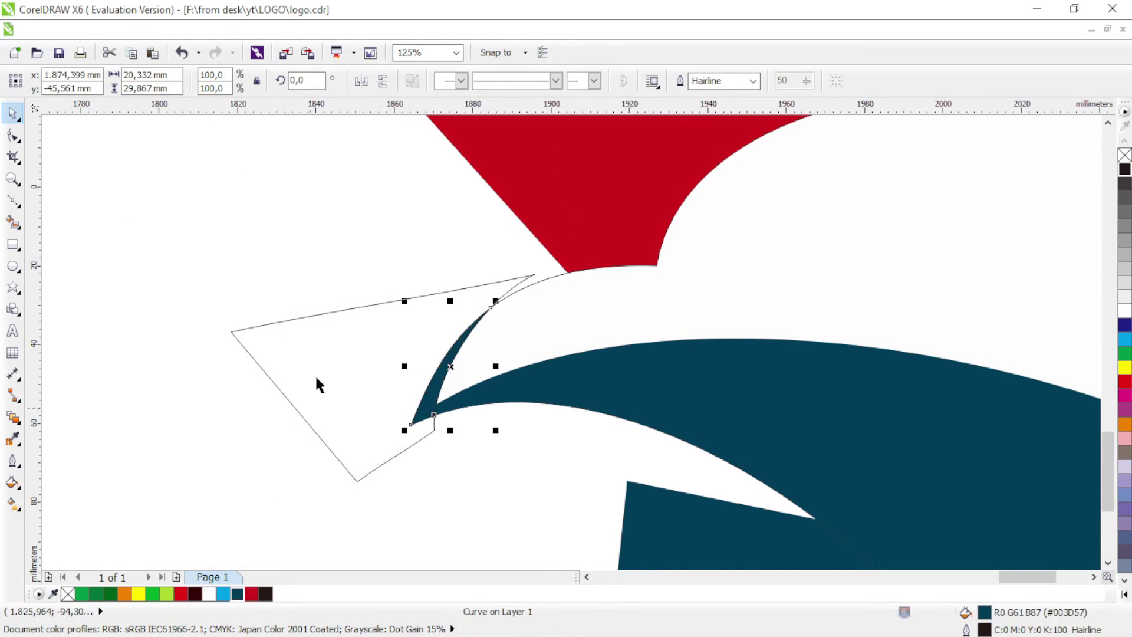
Delete the leftover outline around the beak tip
click(316, 377)
key(Delete)
scroll(692, 328, down, 2)
scroll(729, 330, right, 5)
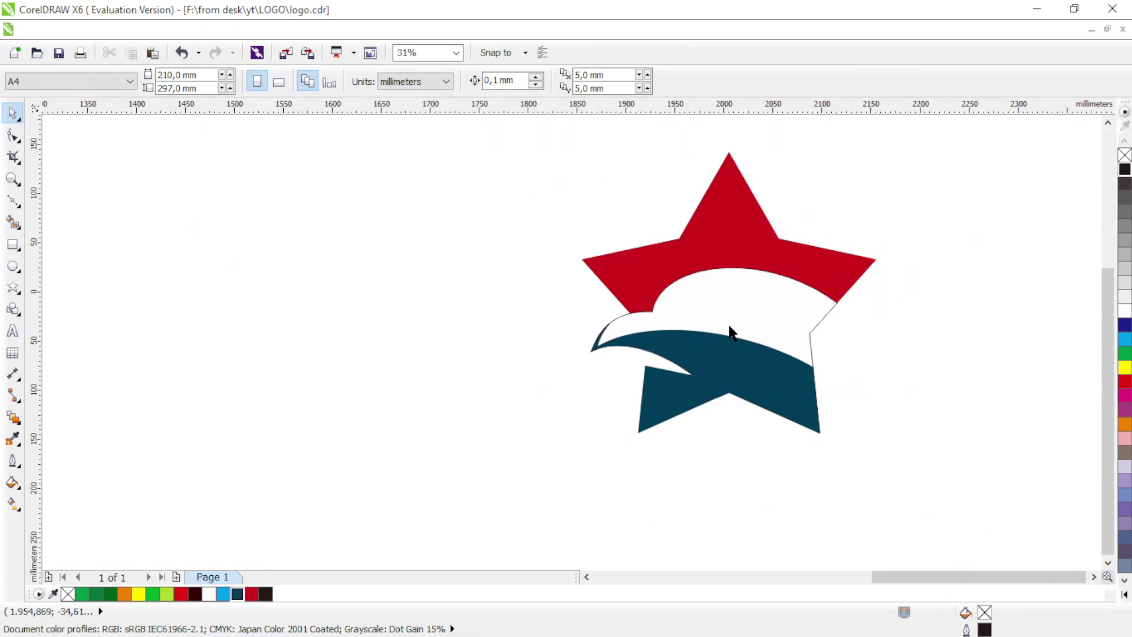
Draw a closed three-node outline at the crown of the white head, reaching up into the red star area
scroll(705, 311, up, 1)
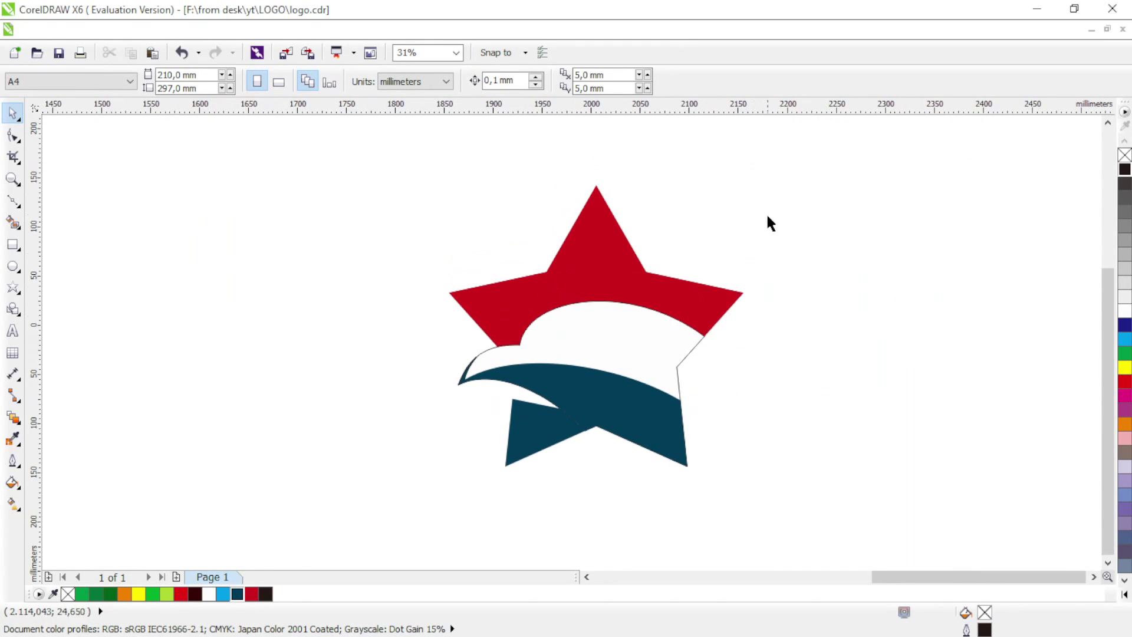
click(12, 200)
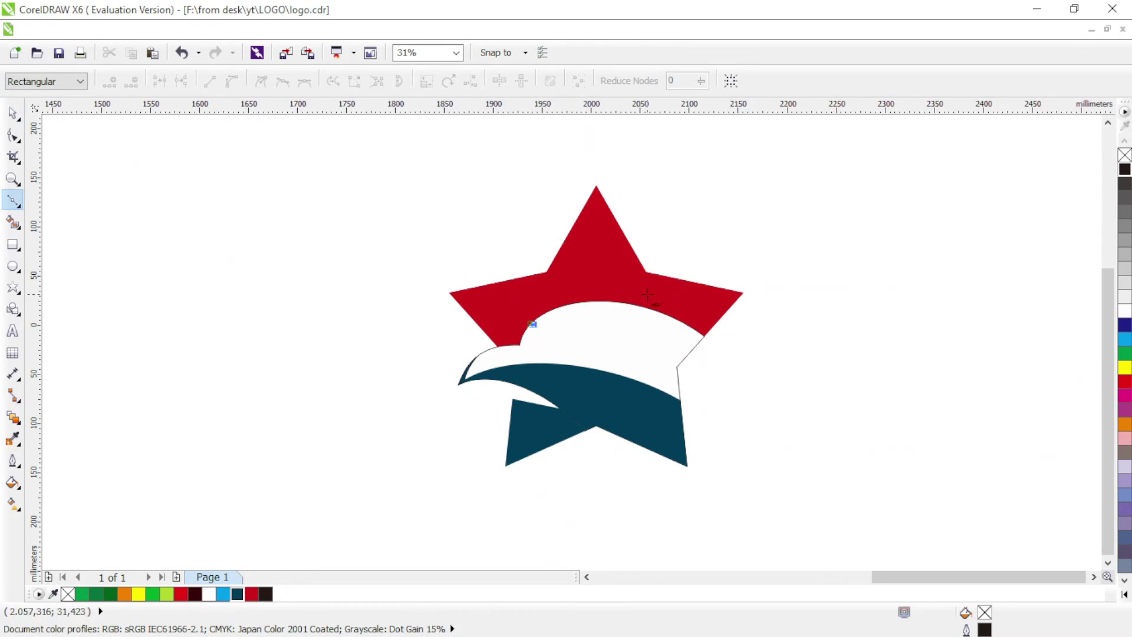
click(648, 294)
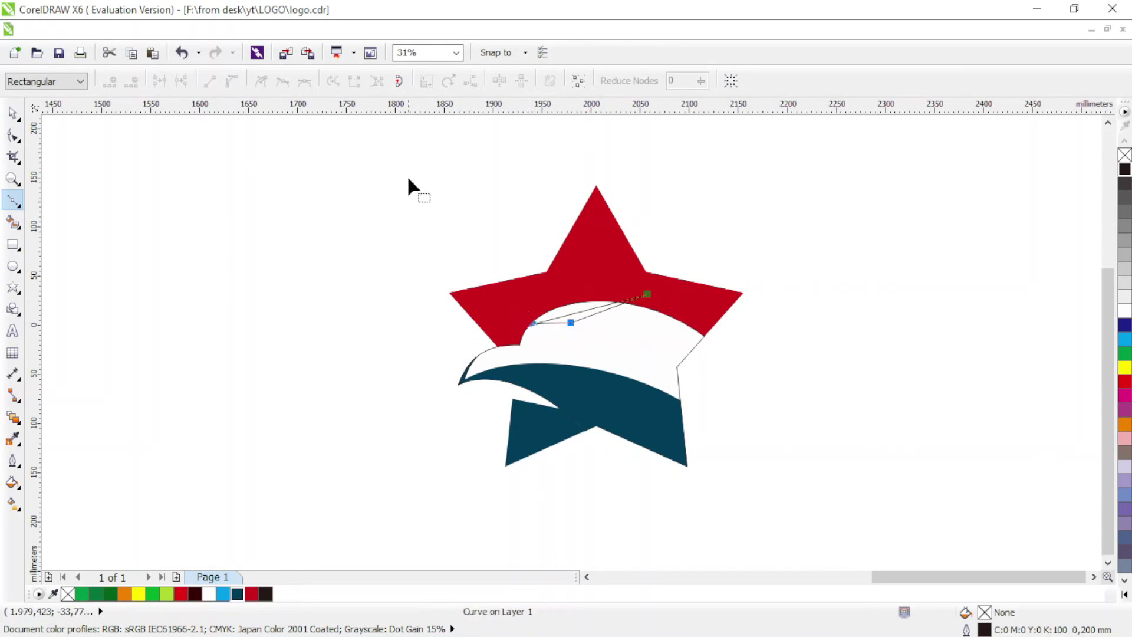
key(F10)
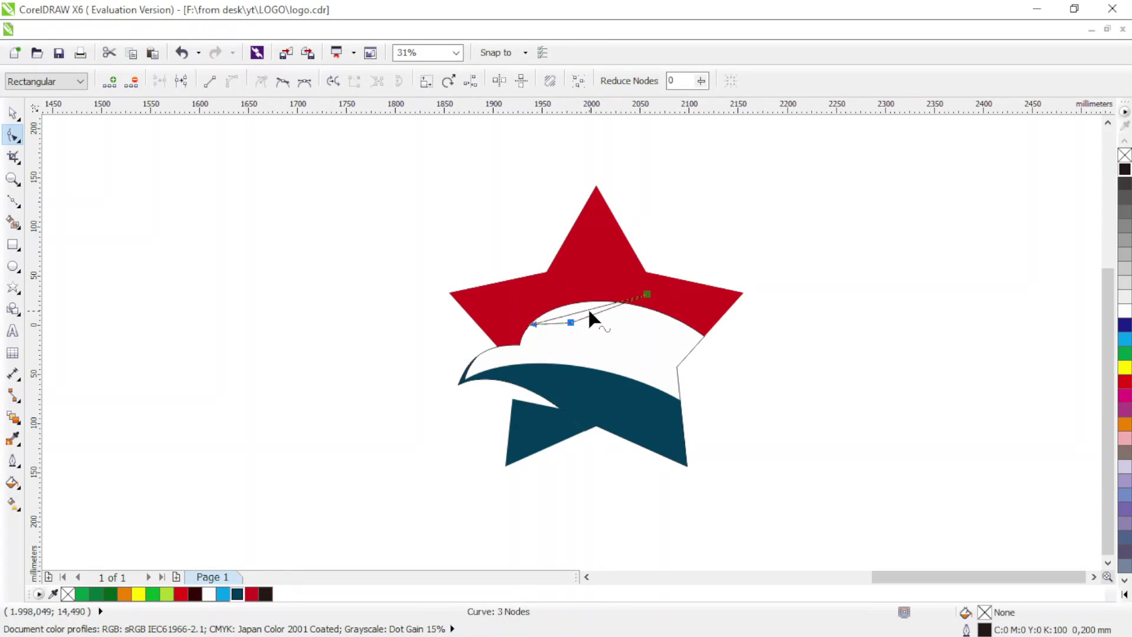
Reshape the crown outline's sides into arcs that form a feather tip pointing toward the back of the head
mouse_move(592, 316)
mouse_down()
mouse_move(583, 304)
mouse_move(603, 318)
mouse_move(599, 303)
mouse_move(647, 294)
mouse_move(608, 304)
mouse_up()
double_click(598, 303)
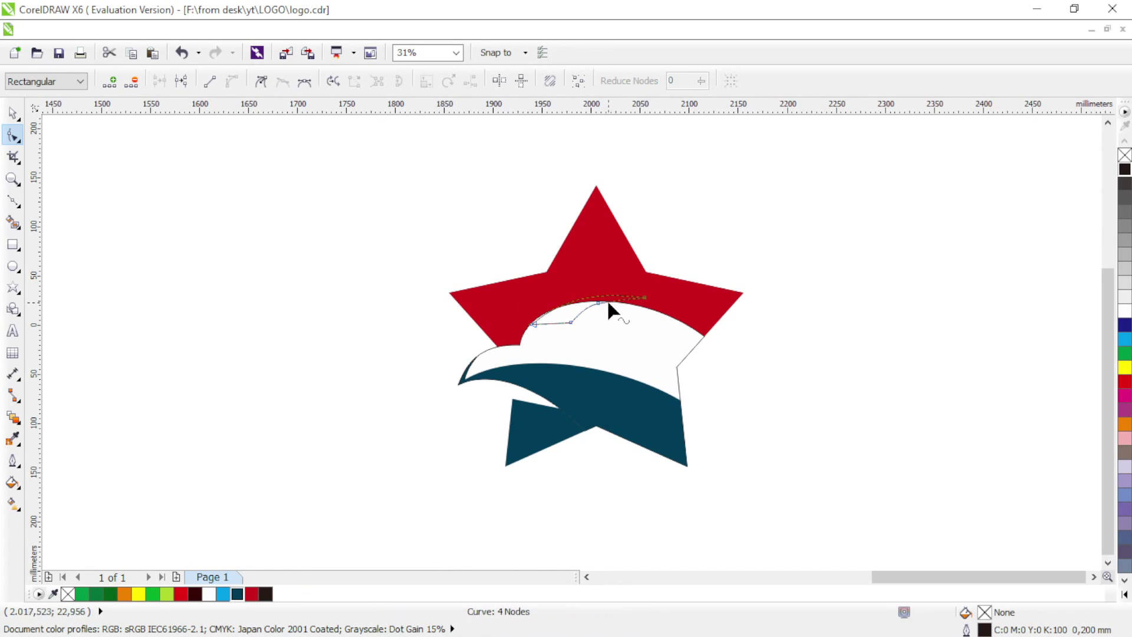
key(Delete)
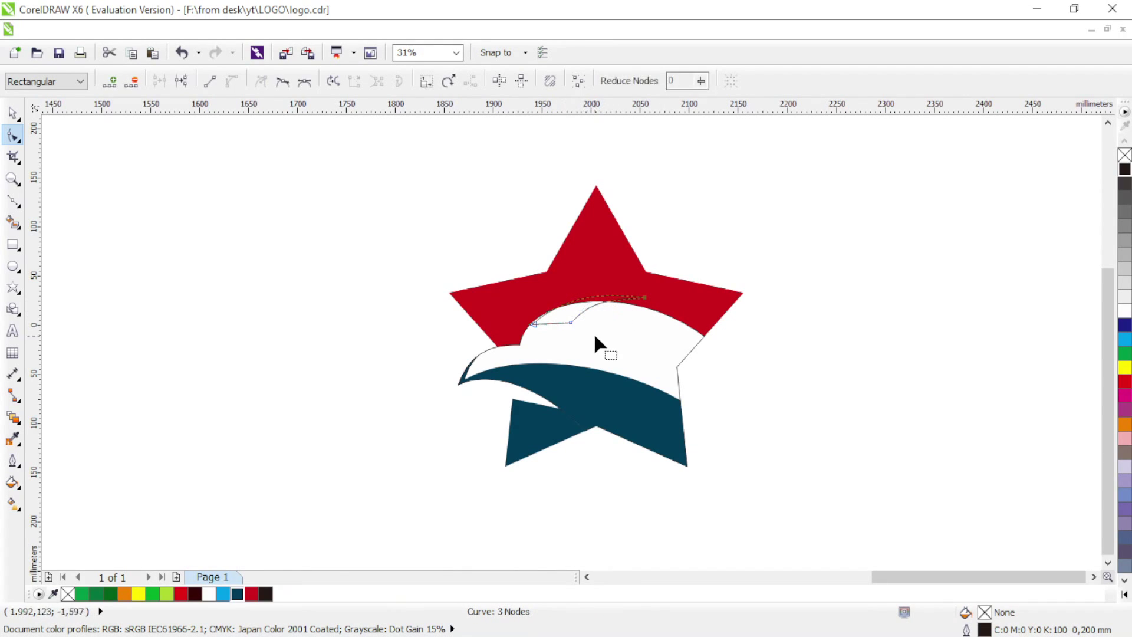
click(601, 305)
scroll(604, 299, up, 1)
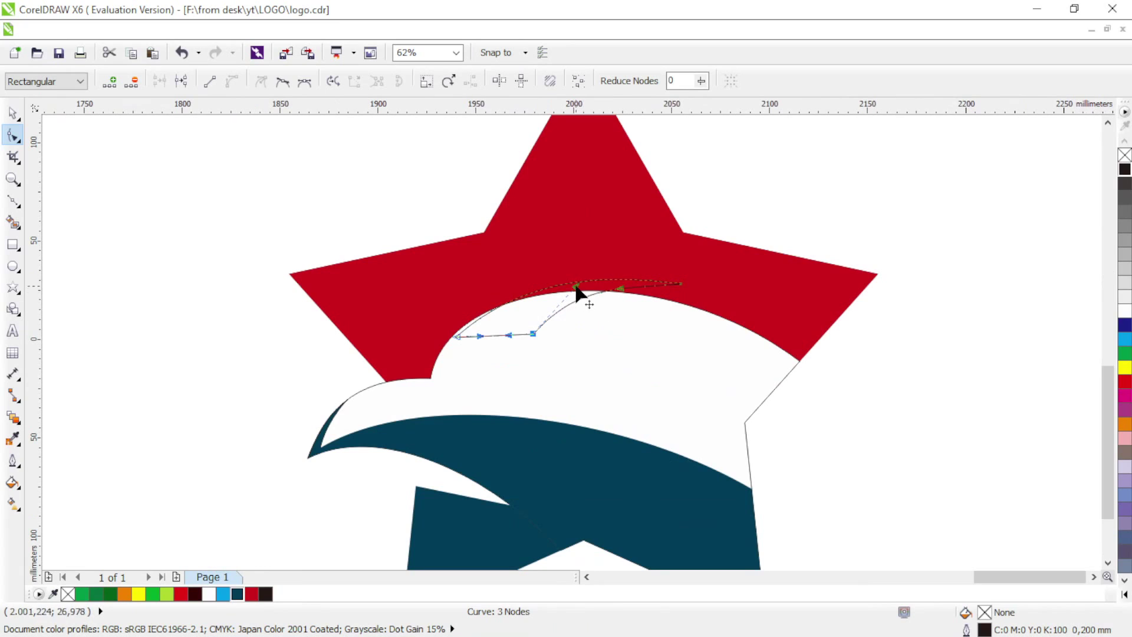
drag(576, 283, 598, 271)
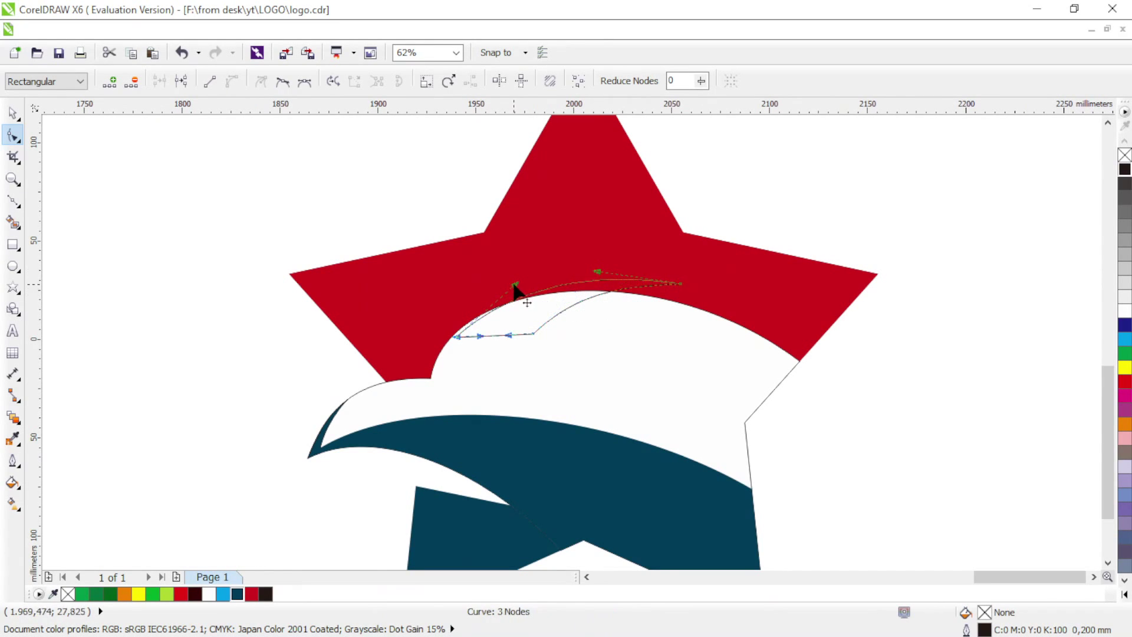
Weld the feather outline to the white head shape
click(13, 113)
shift+click(613, 406)
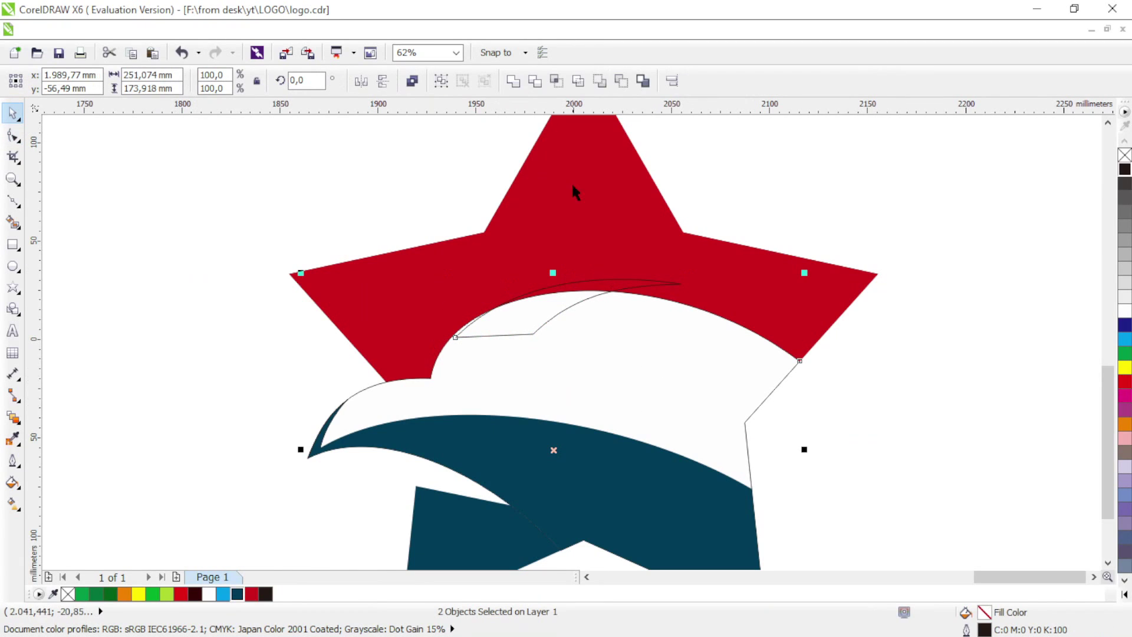
click(513, 81)
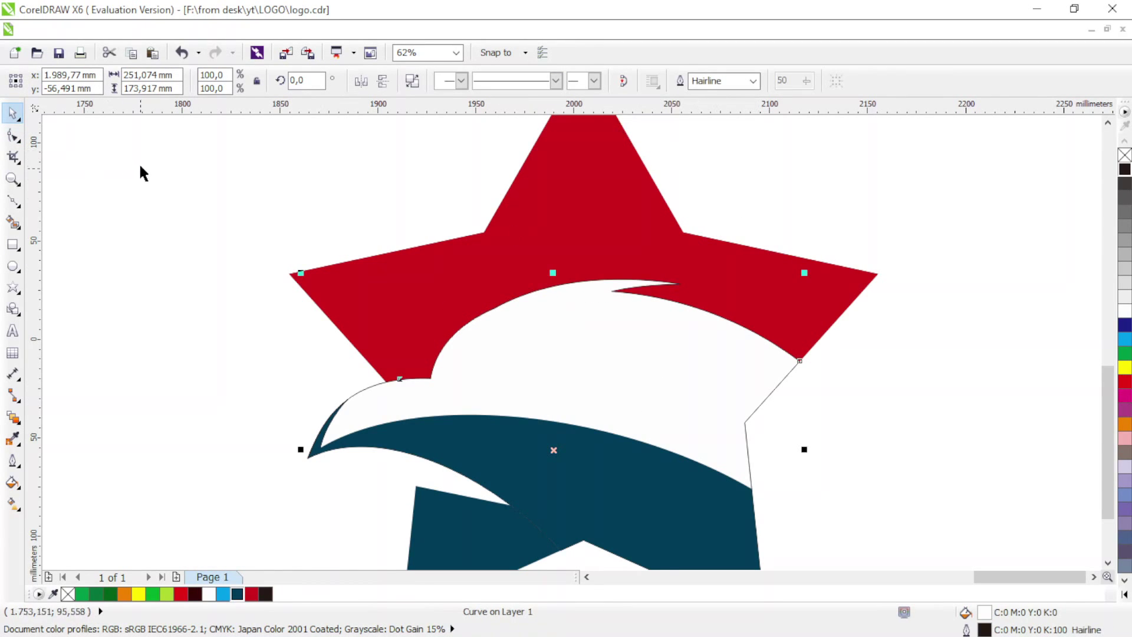
Smooth the head's forehead edge by deleting the surplus nodes between the beak and the crown
click(11, 139)
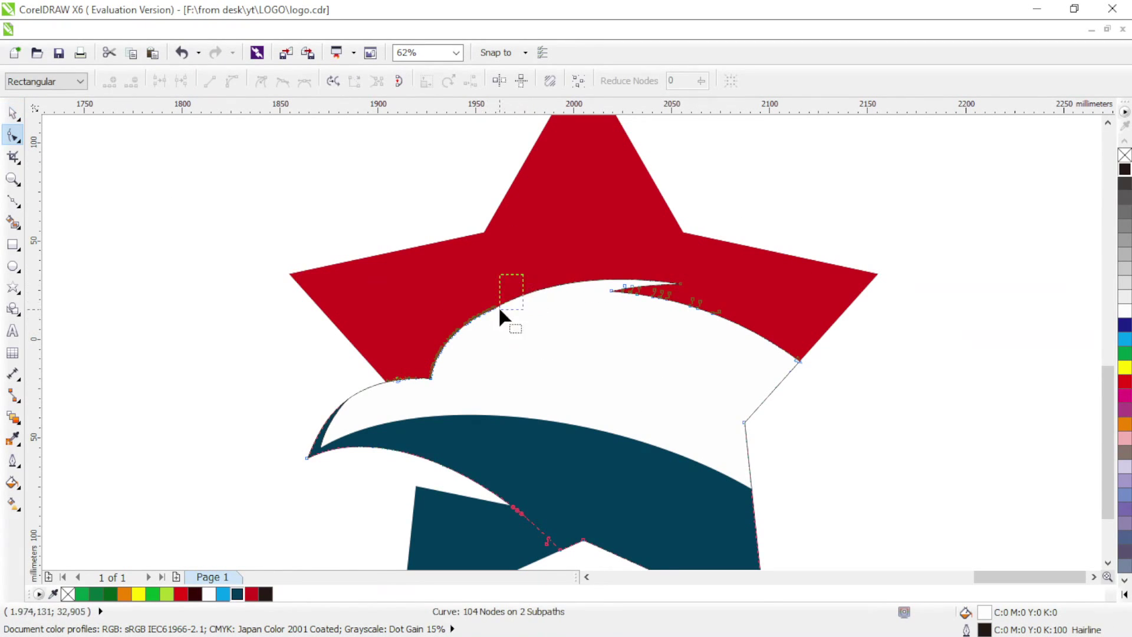
drag(499, 309, 454, 354)
key(Delete)
scroll(495, 335, down, 2)
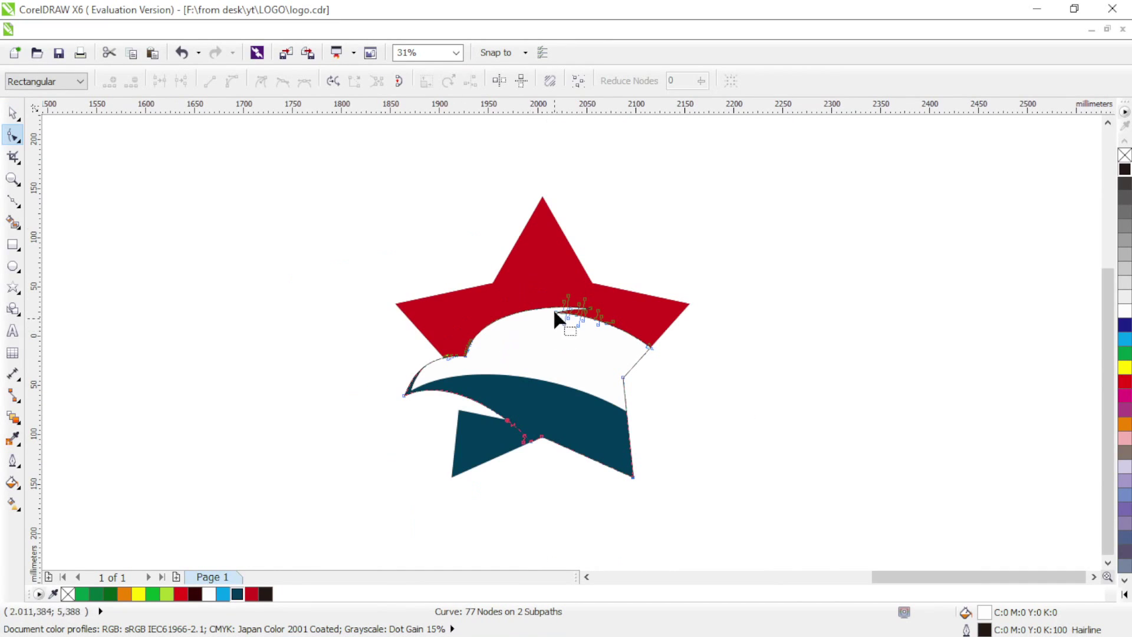
Remove the outlines from all the logo shapes
click(12, 117)
drag(309, 146, 758, 492)
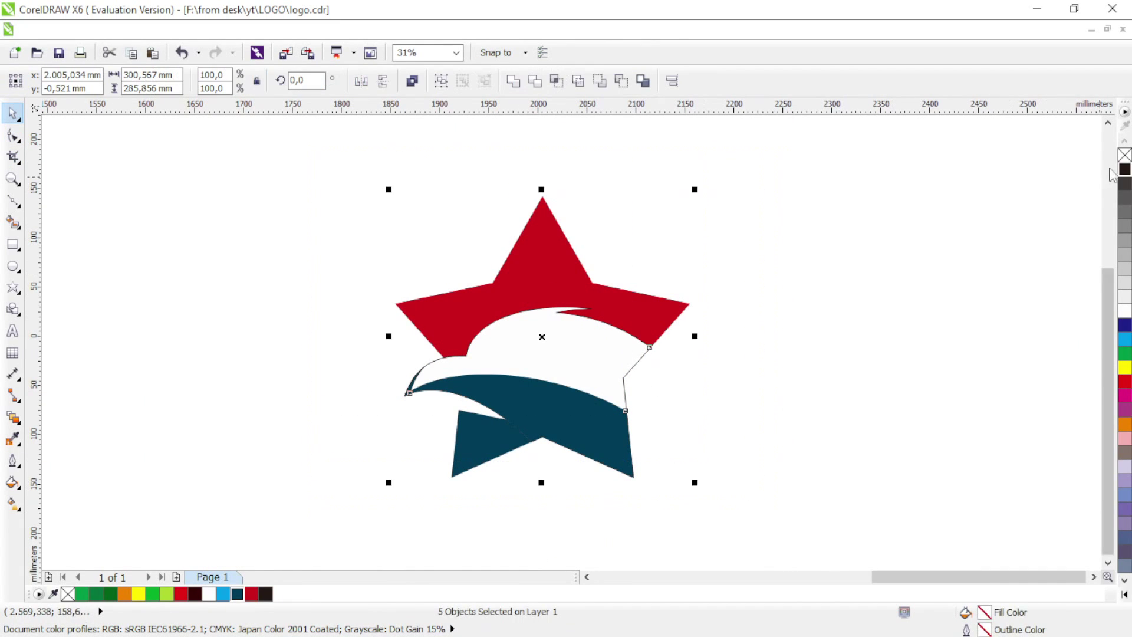
right_click(1124, 156)
click(857, 254)
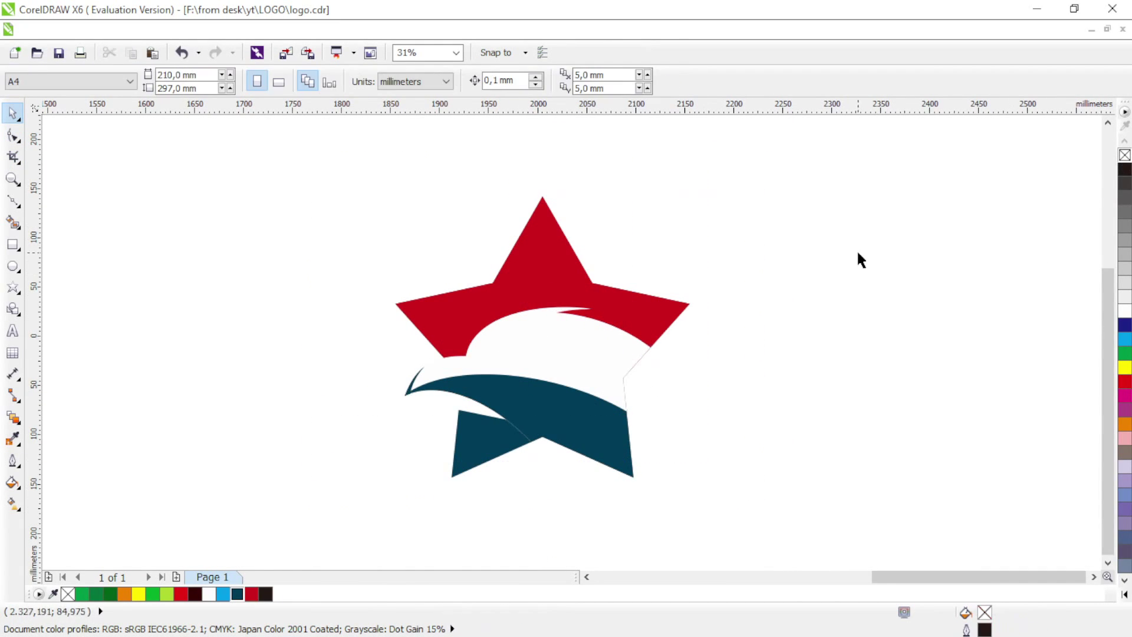
Close the seam in the lower dark blue area by adding and moving a node to overlap the neighbouring piece and deleting the surplus seam nodes
click(504, 436)
click(13, 136)
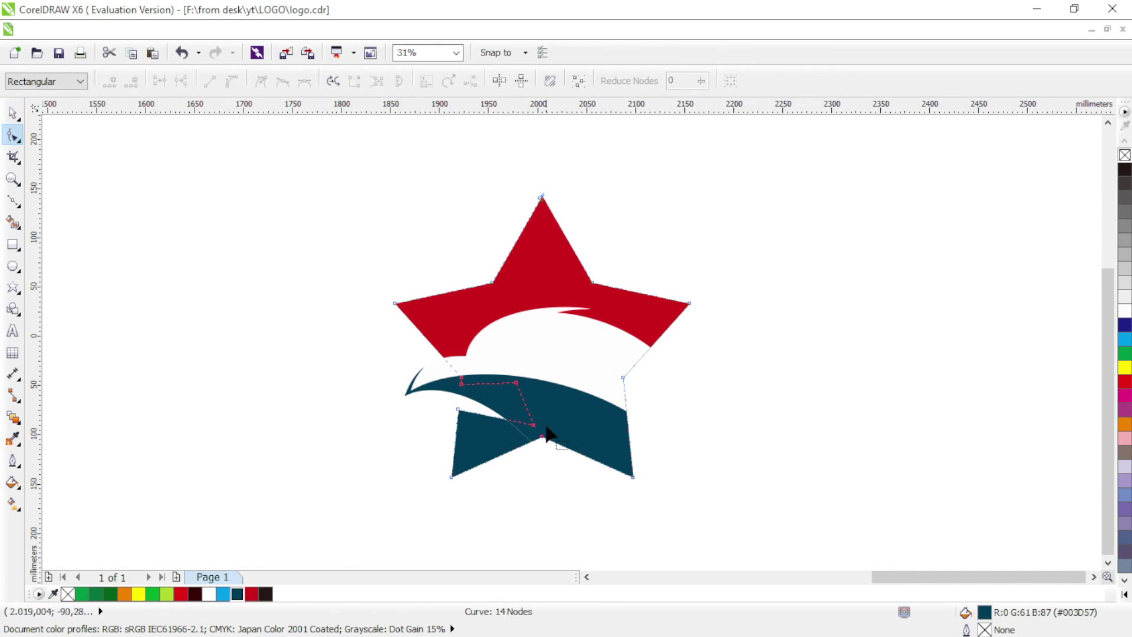
scroll(525, 431, up, 2)
scroll(476, 412, up, 2)
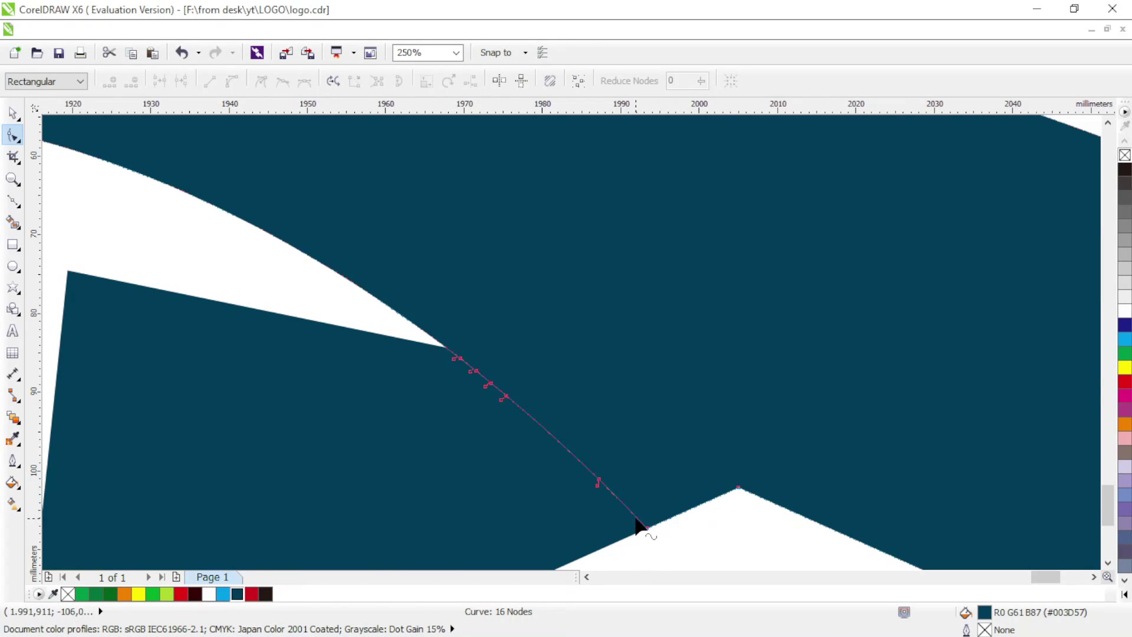
double_click(617, 505)
drag(618, 505, 598, 514)
drag(446, 439, 412, 493)
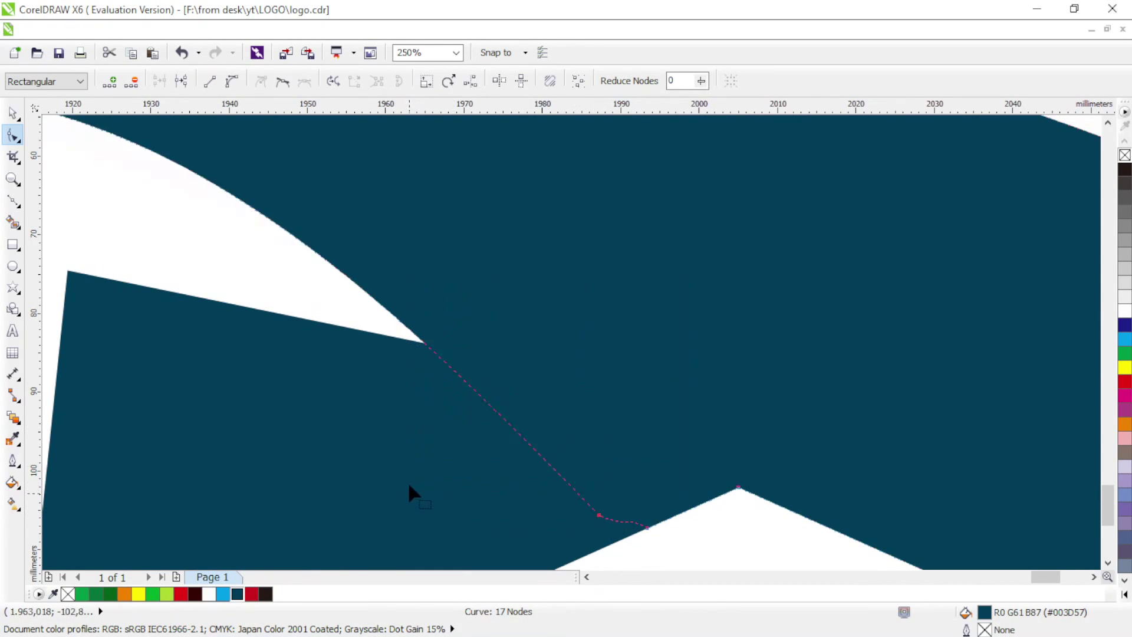
key(Delete)
scroll(488, 437, down, 6)
click(13, 113)
click(435, 415)
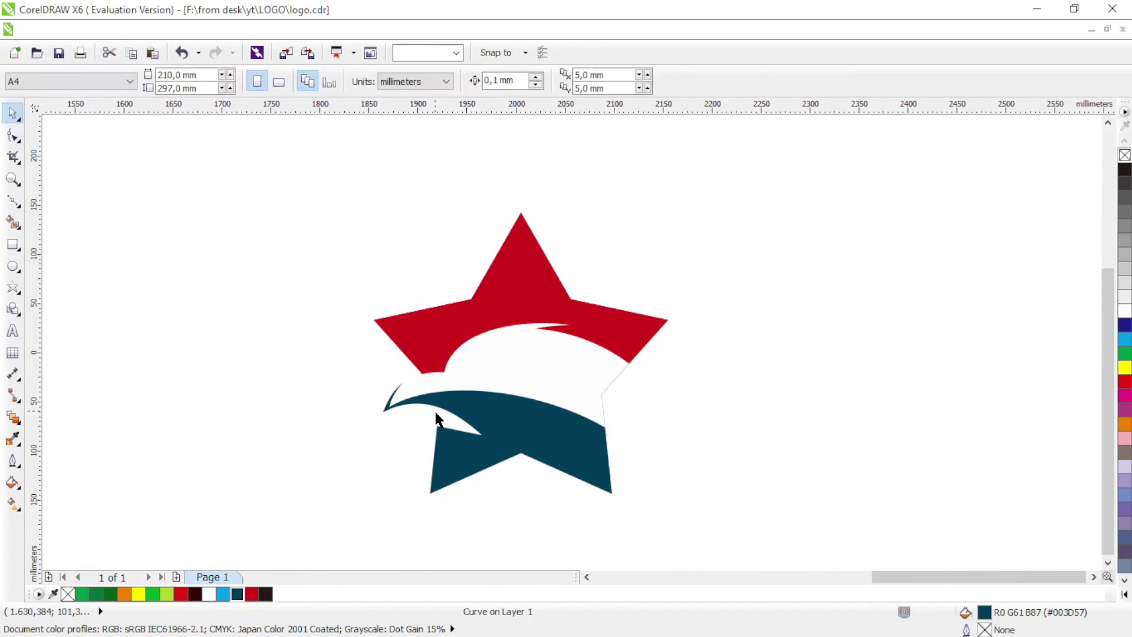
scroll(424, 427, left, 1)
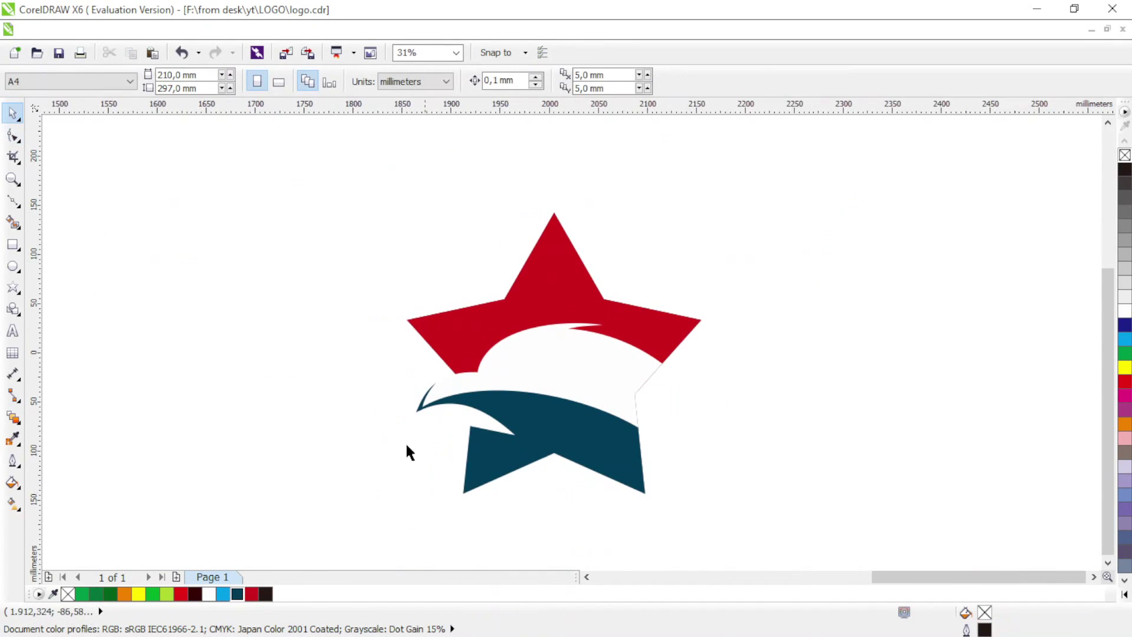
Draw a closed two-node slanted line on the white head above the beak for the eyebrow
click(13, 200)
scroll(510, 375, up, 2)
click(501, 370)
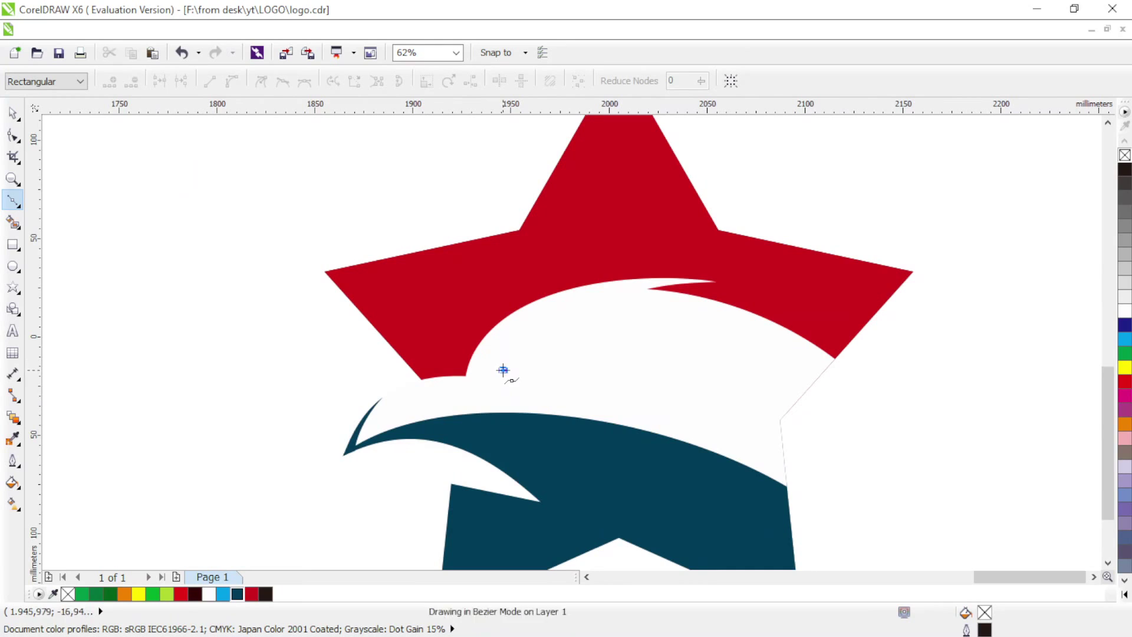
click(595, 345)
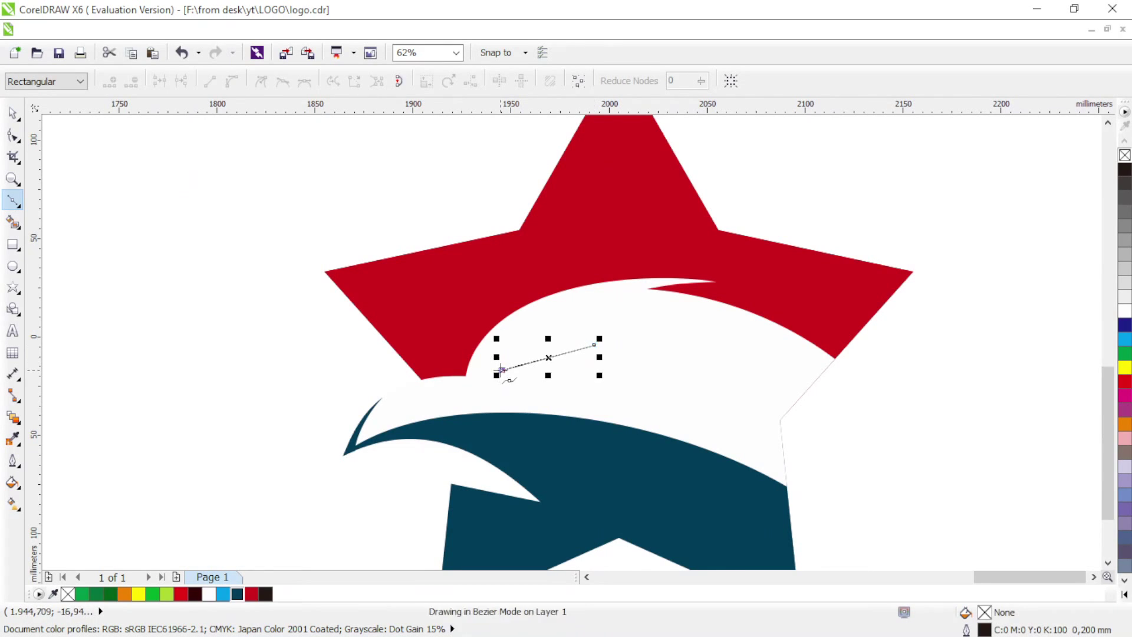
Convert the eyebrow line's segments to curves and bend them into a slender S-shaped brow with pointed ends
key(F10)
click(232, 81)
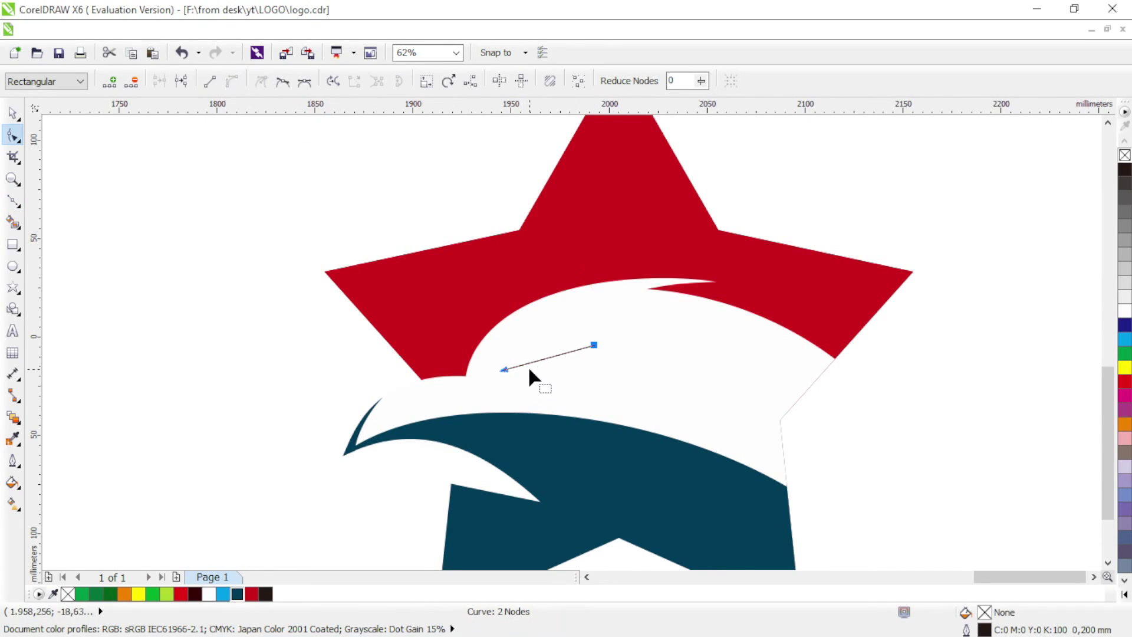
mouse_move(539, 362)
mouse_down()
mouse_move(553, 320)
mouse_move(564, 339)
mouse_move(548, 352)
mouse_up()
click(594, 345)
scroll(548, 351, up, 3)
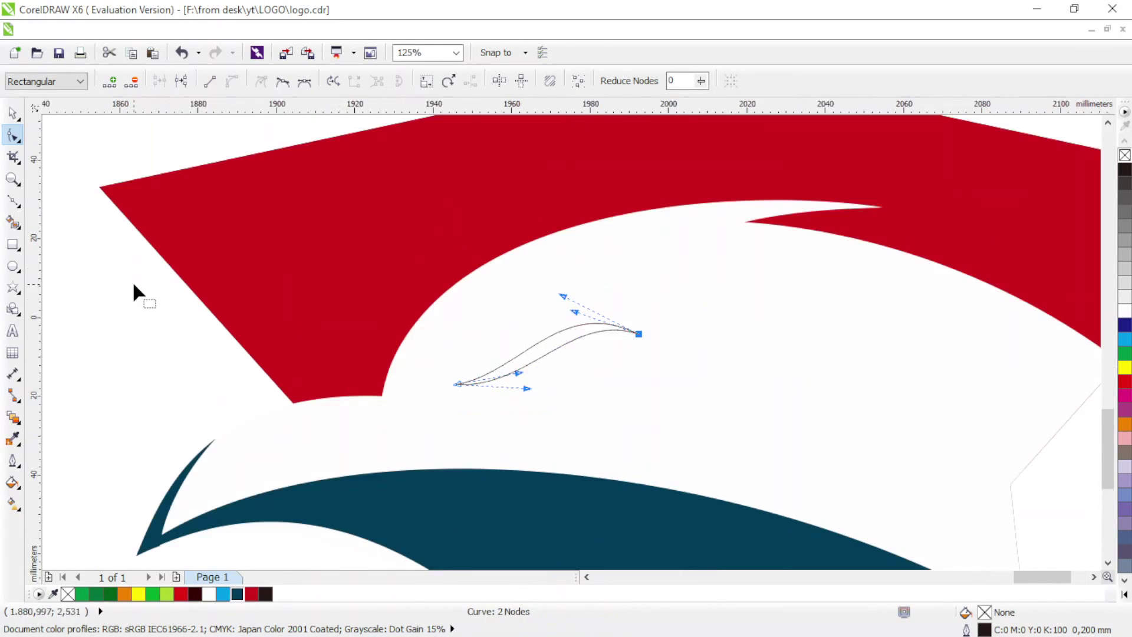
Draw a closed two-node shape along the brow and bend its lower side into a rounded eye hanging below it
click(13, 200)
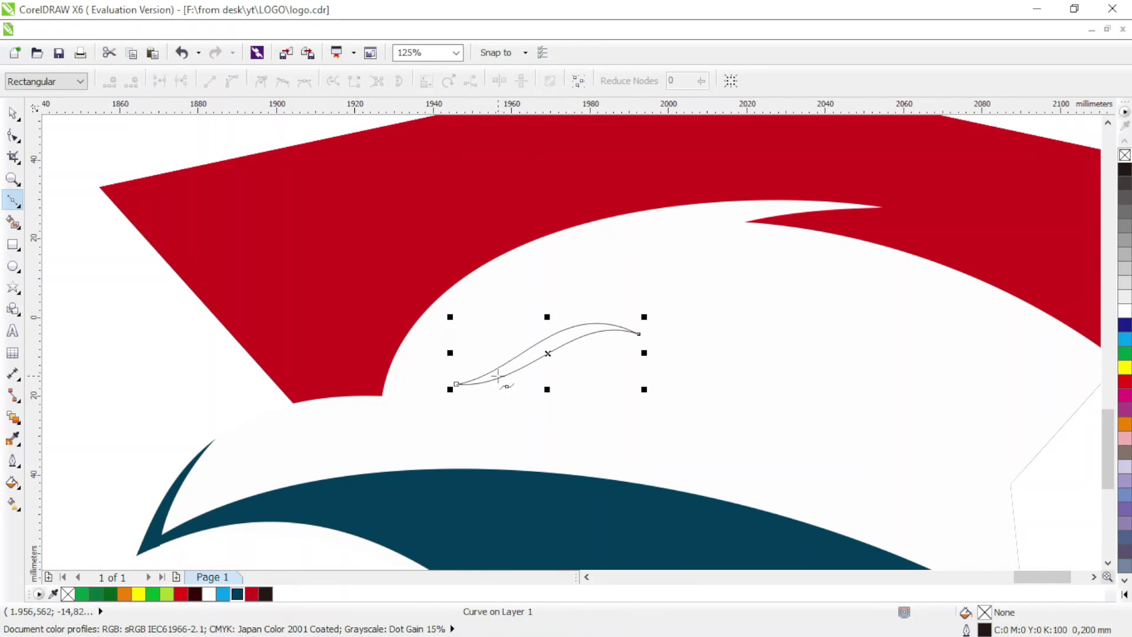
click(496, 375)
click(562, 340)
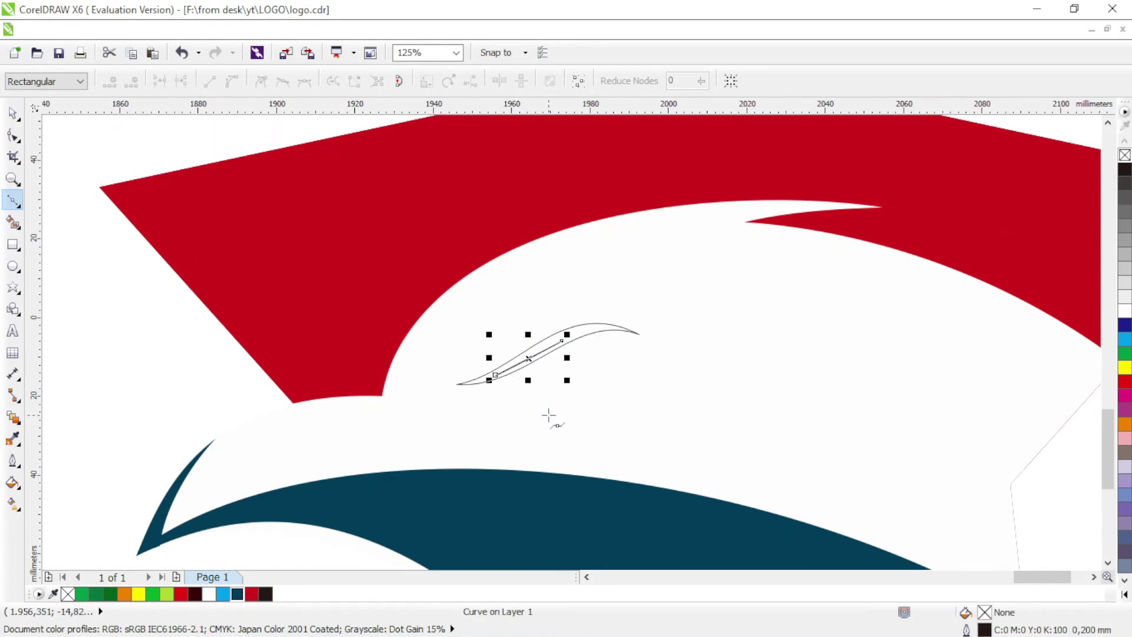
key(F10)
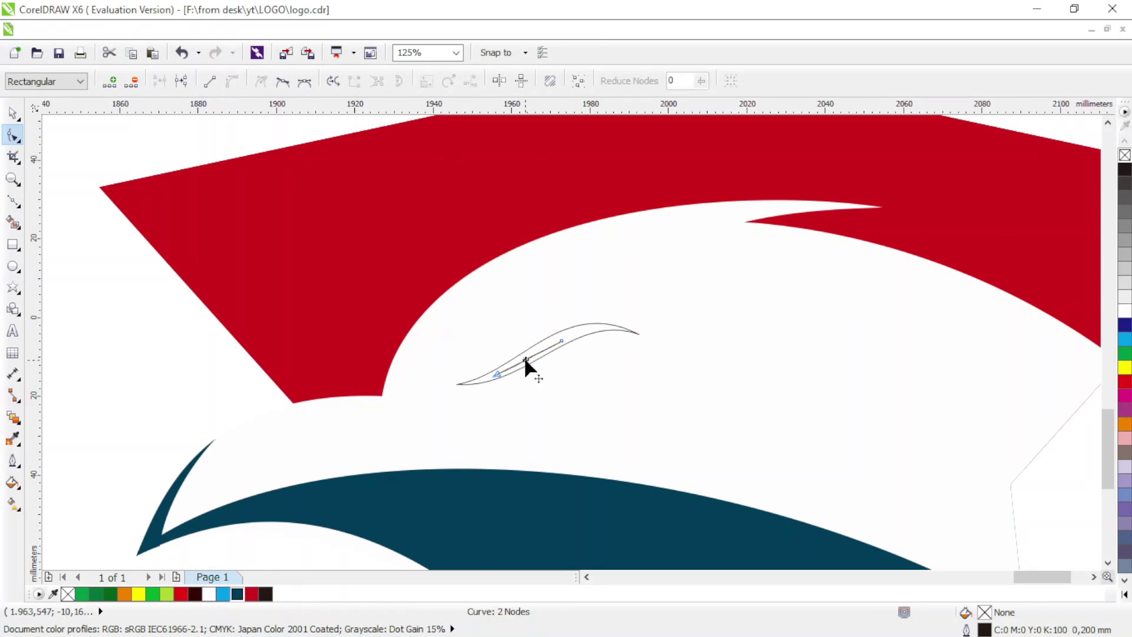
drag(525, 362, 505, 405)
drag(588, 385, 602, 385)
drag(505, 405, 508, 409)
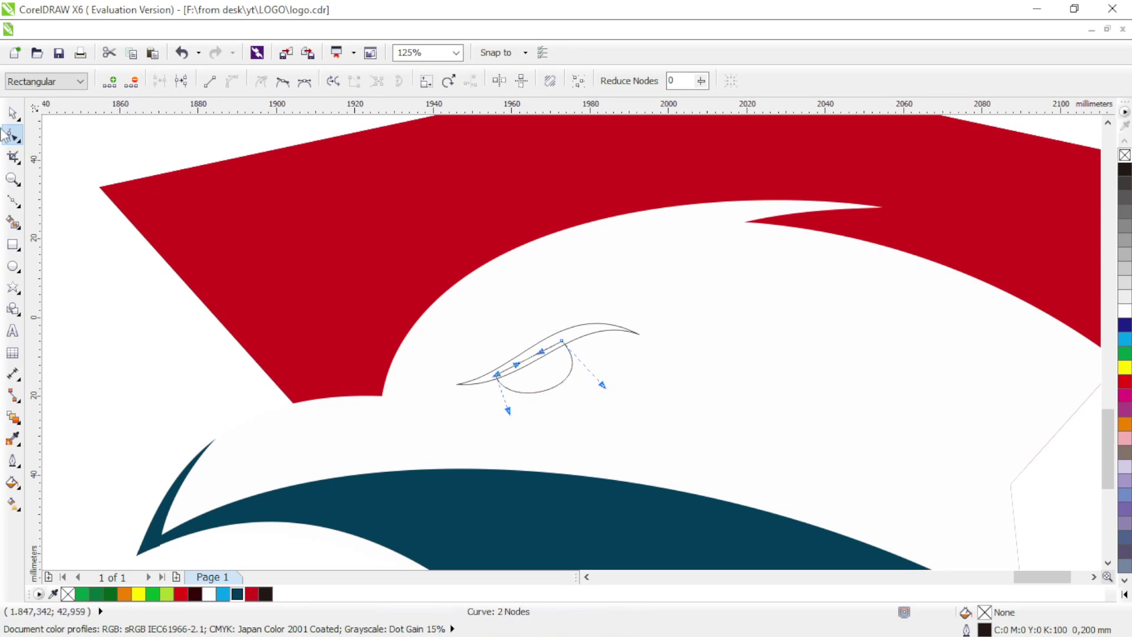
Weld the eye to the brow, fill the result with dark blue (#003D57) and remove its outline
click(13, 113)
shift+click(581, 327)
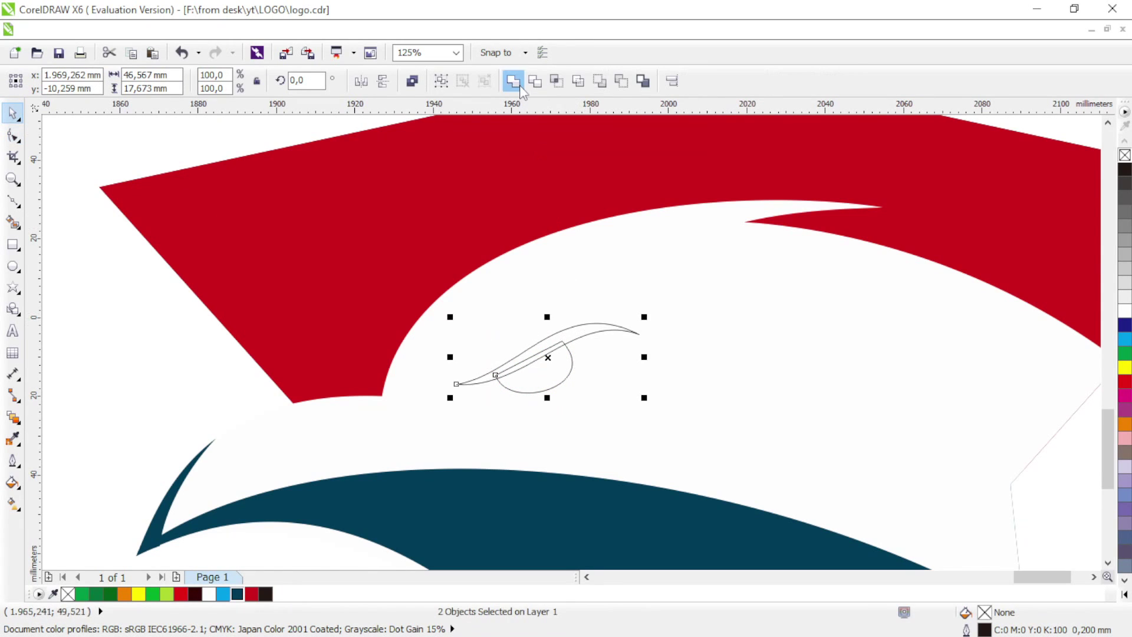
key(ctrl+l)
click(238, 593)
right_click(67, 595)
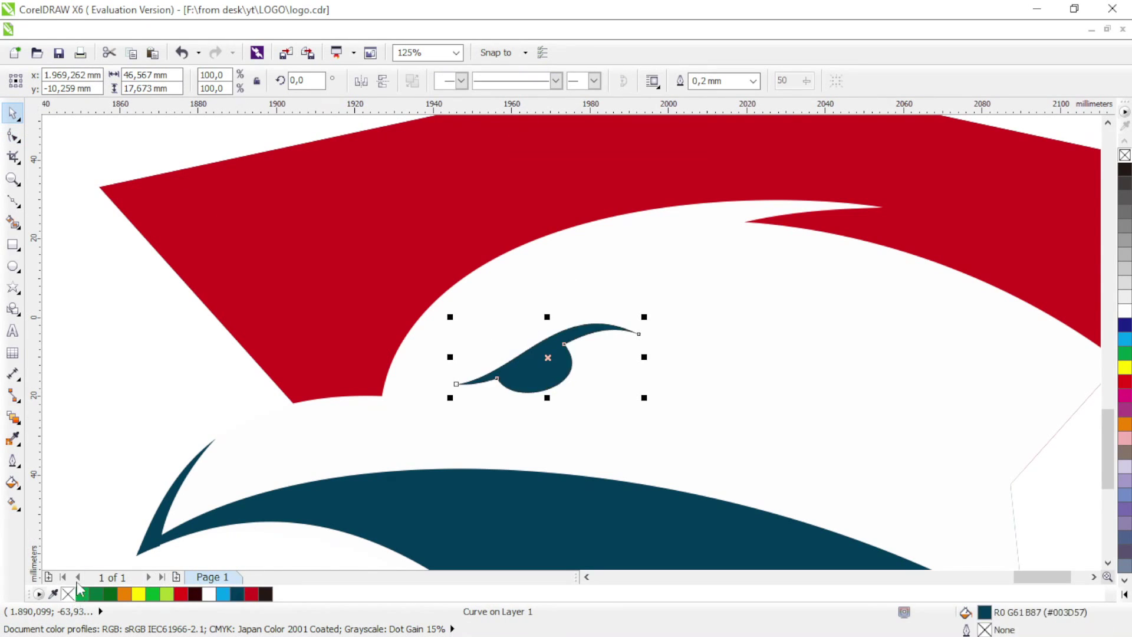
key(Escape)
scroll(500, 308, down, 2)
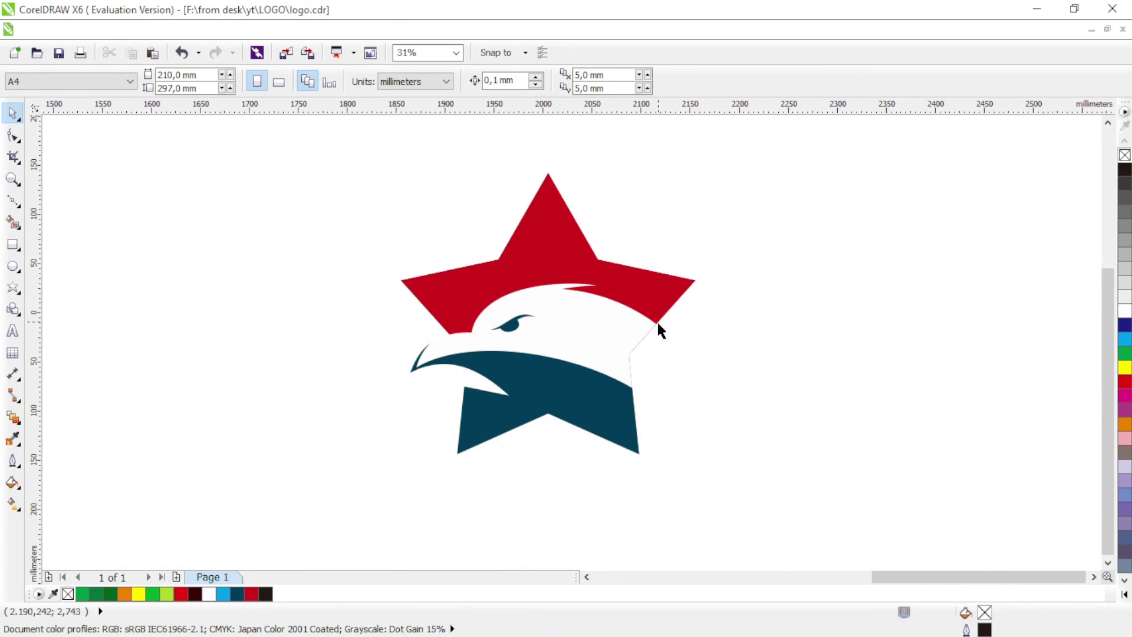
Draw a closed four-sided outline across the lower head, from the beak tip to beyond the back of the star
key(F10)
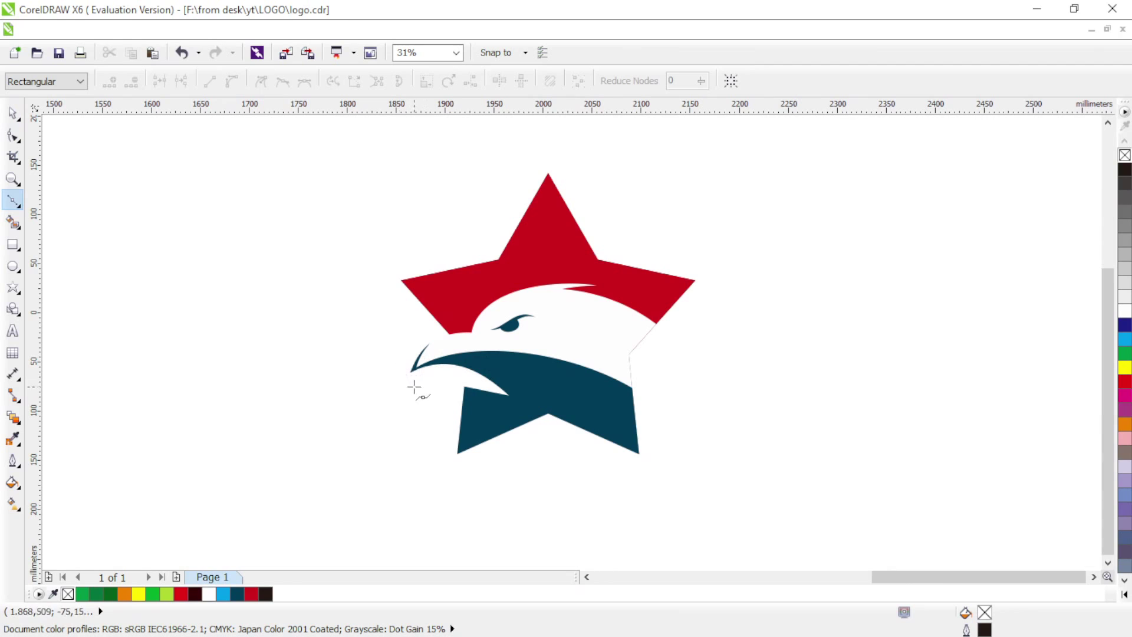
click(690, 370)
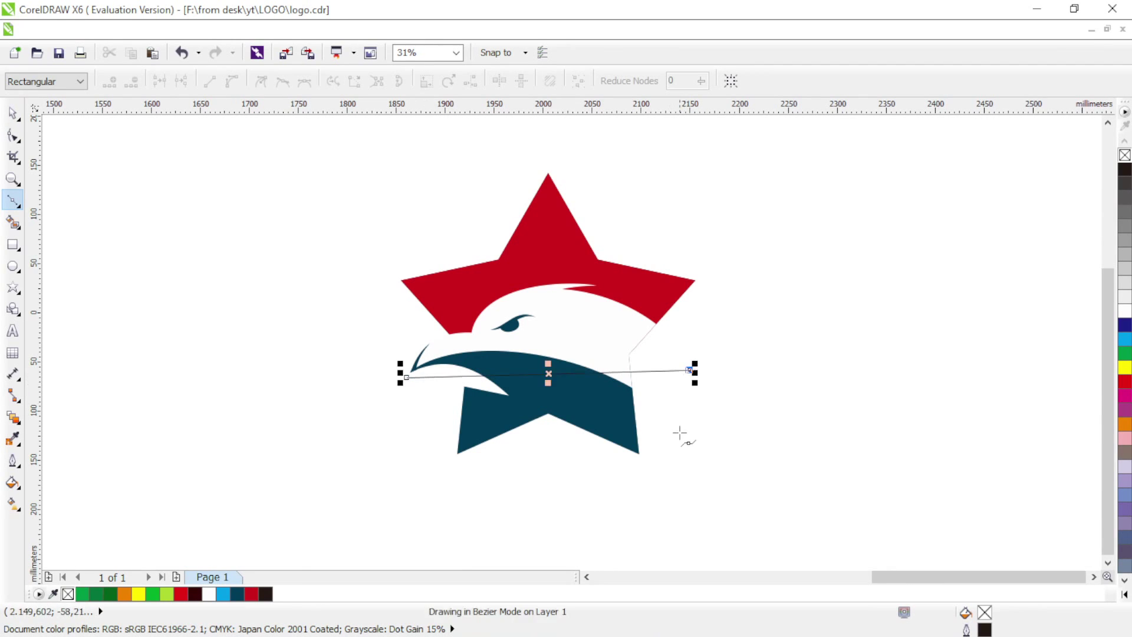
click(680, 431)
click(395, 399)
click(407, 377)
Convert the four-sided outline's segments to curves and bend its upper edge into a long arc from the beak tip across the head
key(F10)
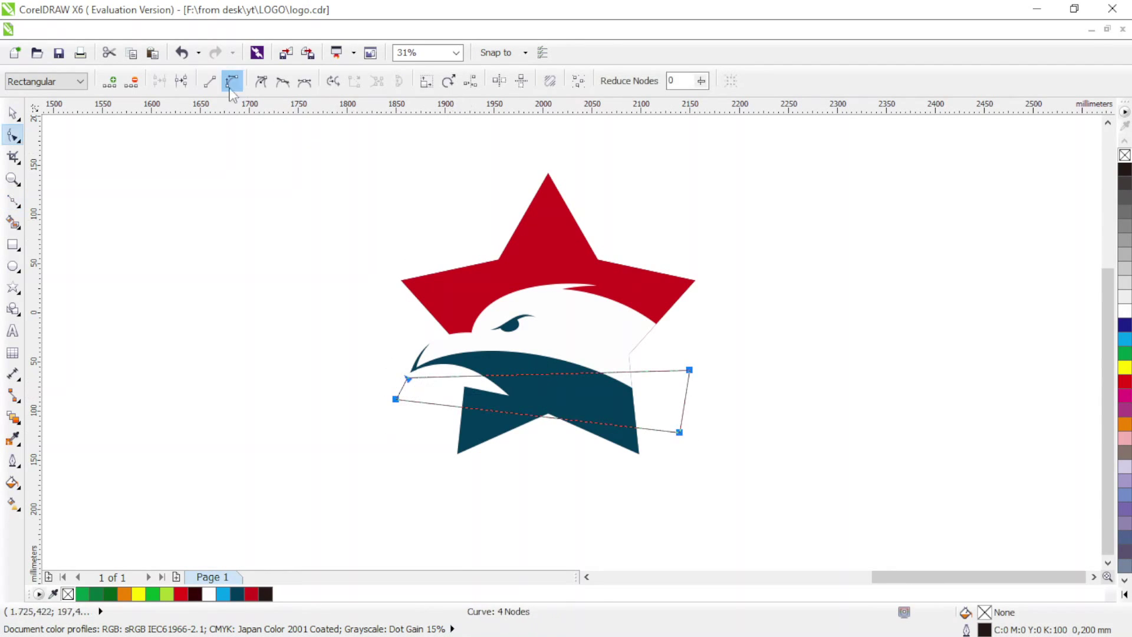
scroll(506, 354, up, 2)
drag(533, 404, 531, 307)
drag(309, 412, 304, 412)
drag(679, 292, 712, 304)
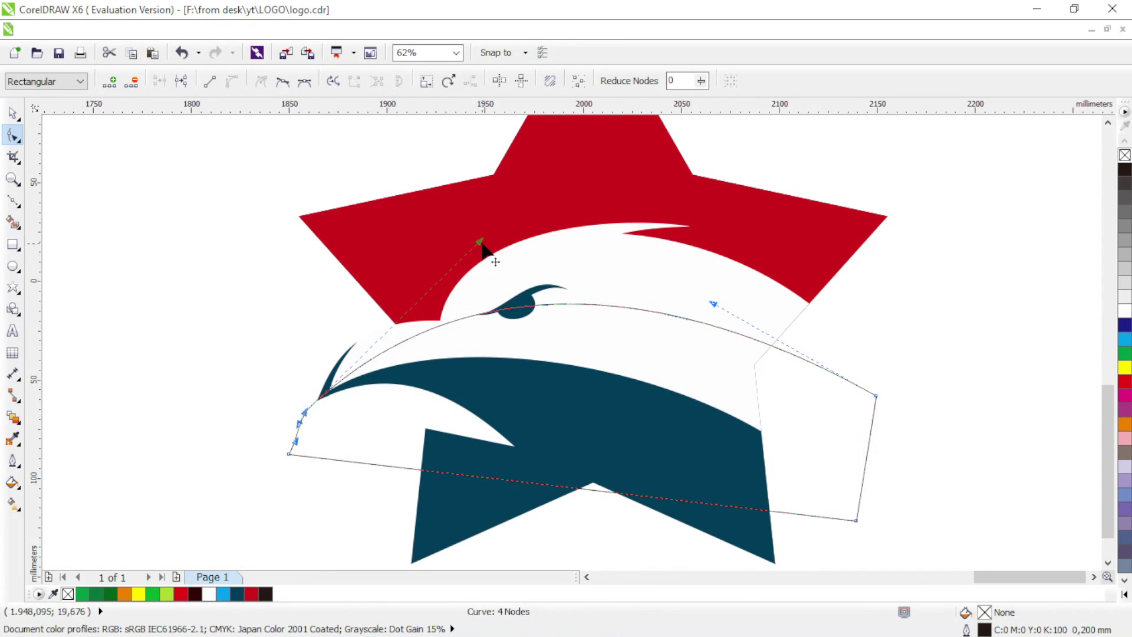
drag(480, 243, 431, 289)
Intersect the curved outline with the white head, fill the resulting piece with 50% black grey and remove the leftover outline
click(13, 113)
shift+click(667, 267)
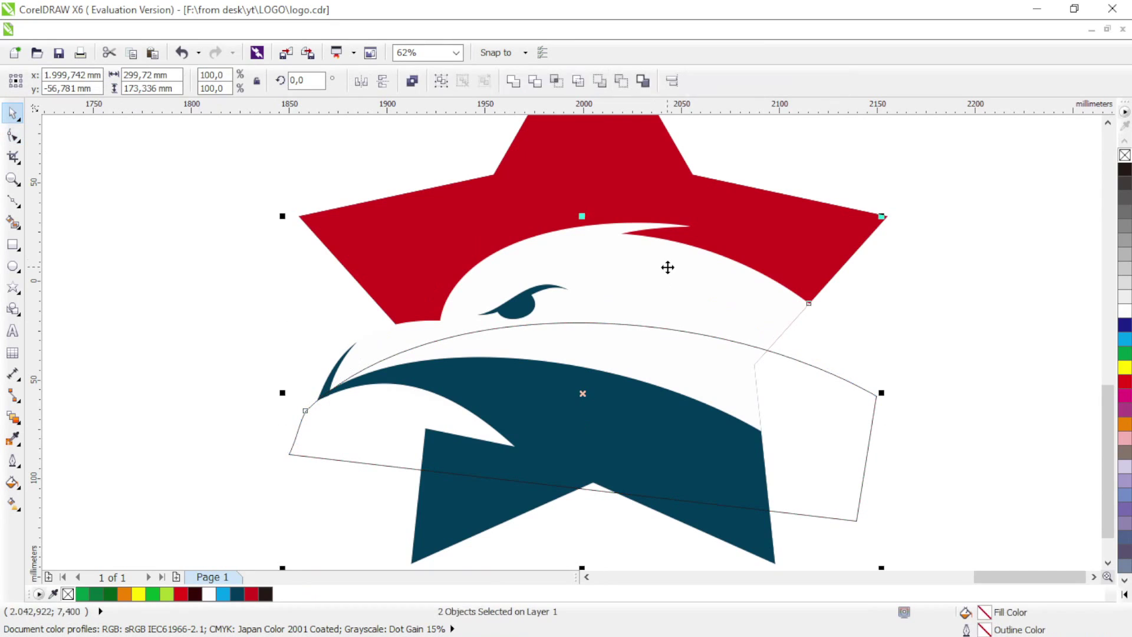
click(557, 81)
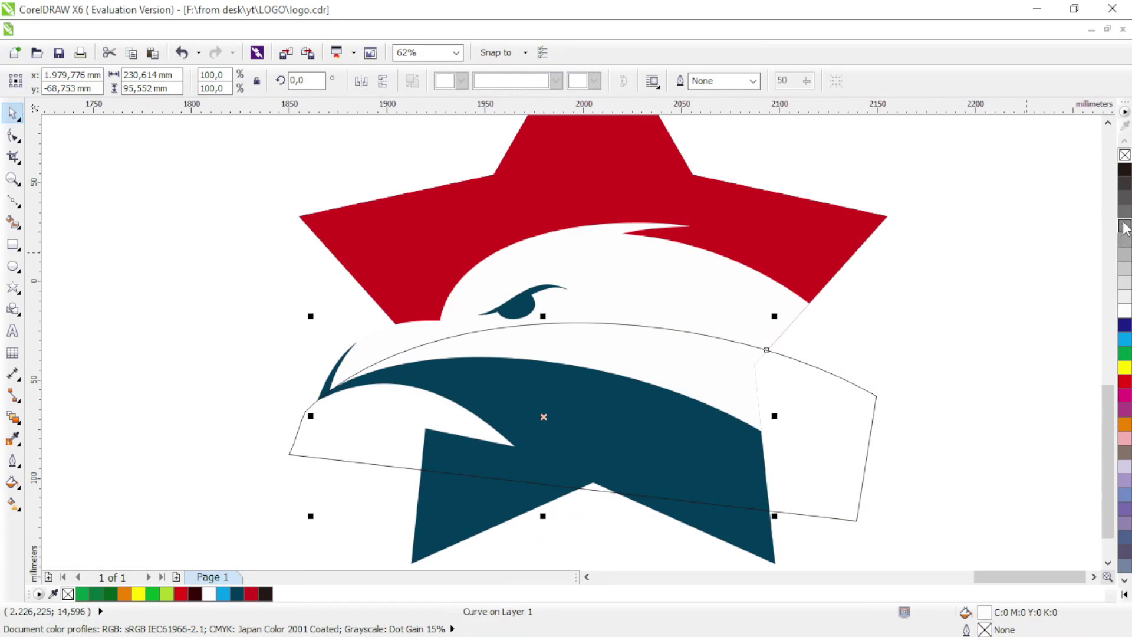
click(1124, 240)
click(908, 313)
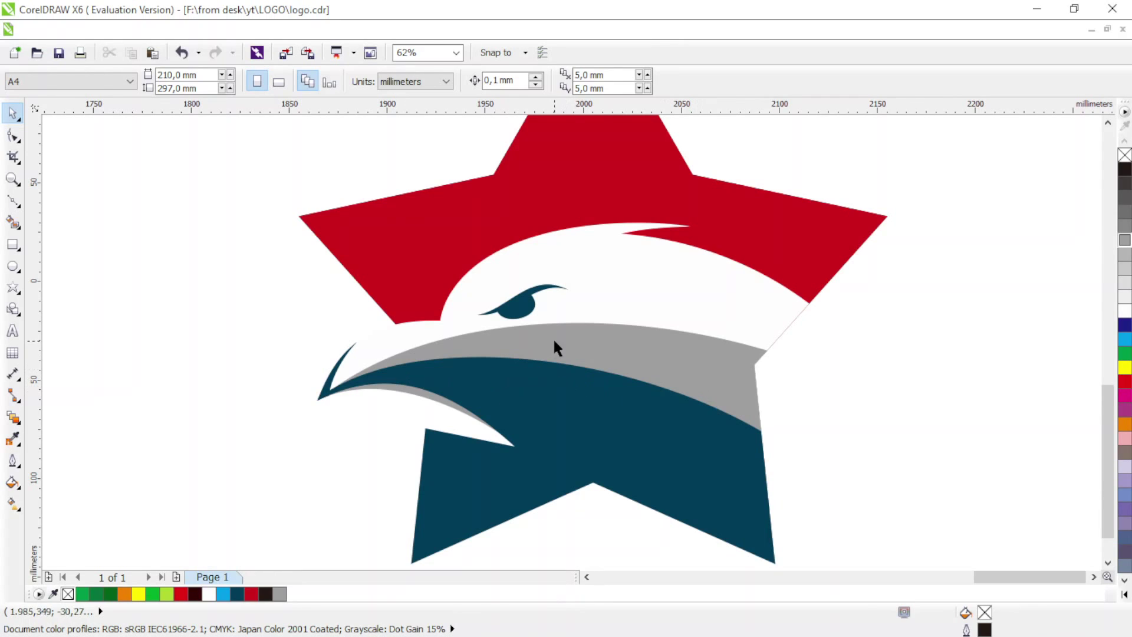
Reshape the grey piece's lower edge at the beak by removing its curve below the beak's dark blue underside
click(554, 348)
click(12, 135)
drag(316, 400, 498, 448)
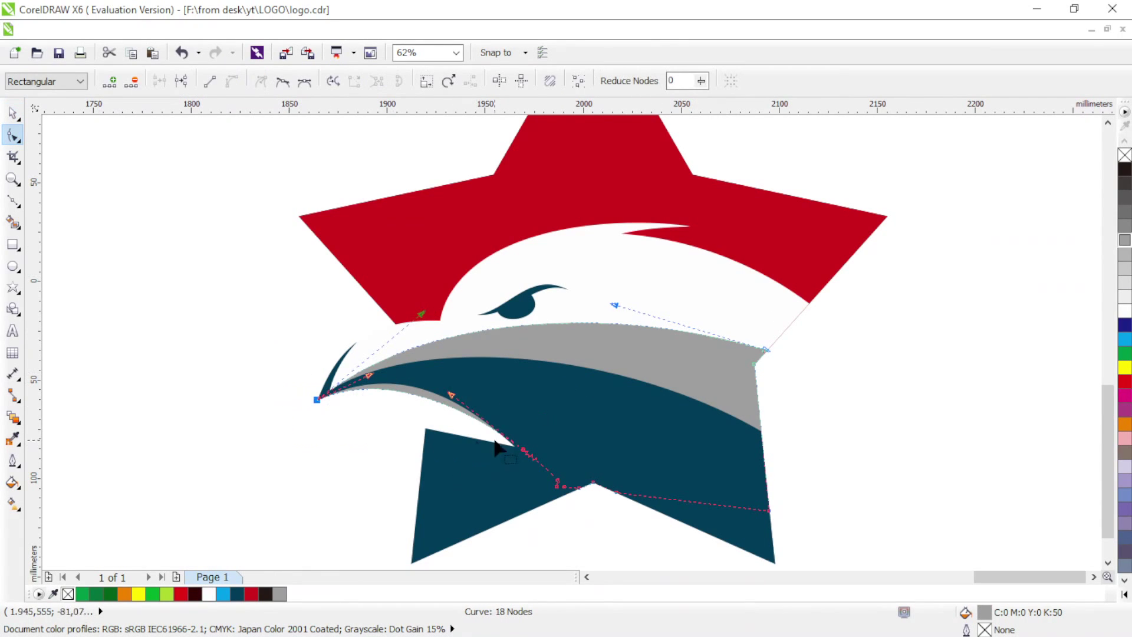
drag(442, 405, 450, 386)
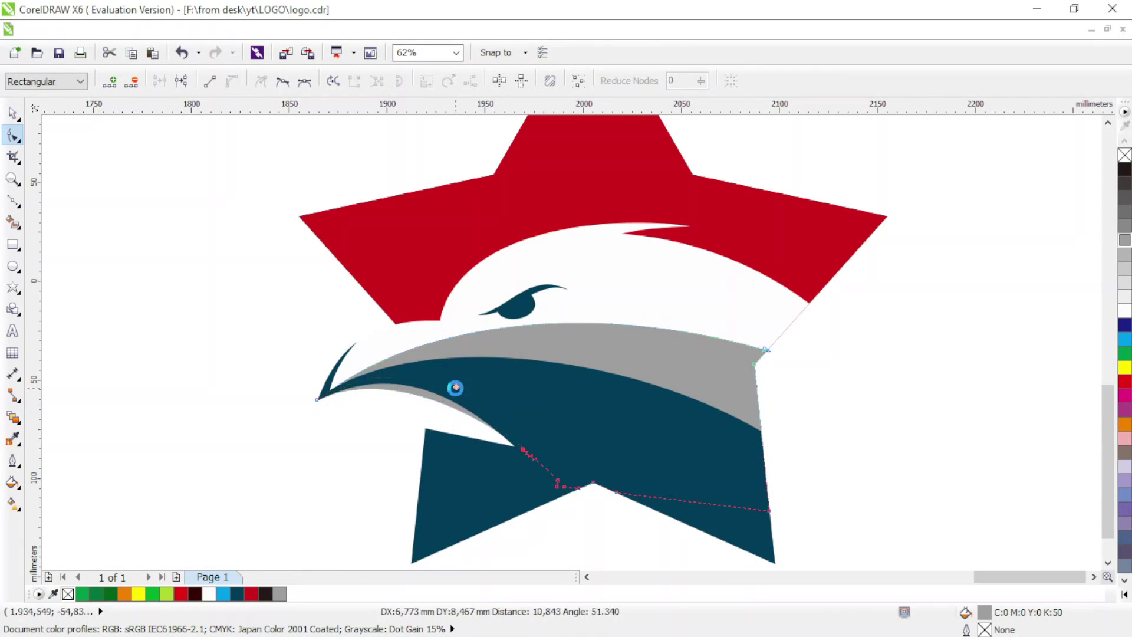
key(space)
key(Escape)
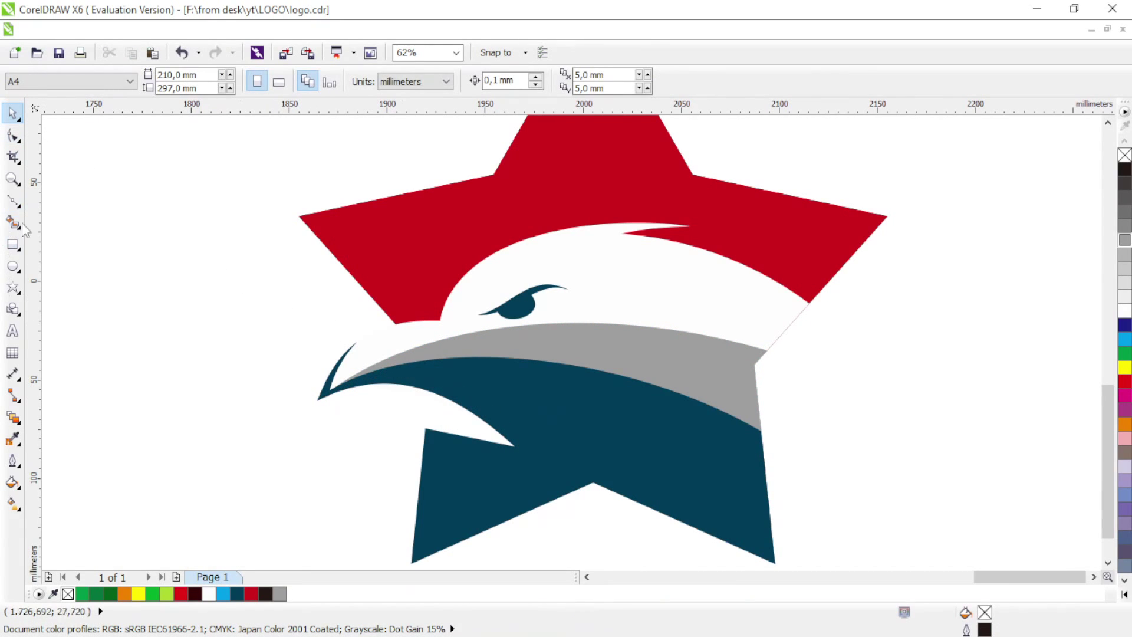
Draw a closed three-node shape from behind the eye to beyond the back of the head
click(13, 200)
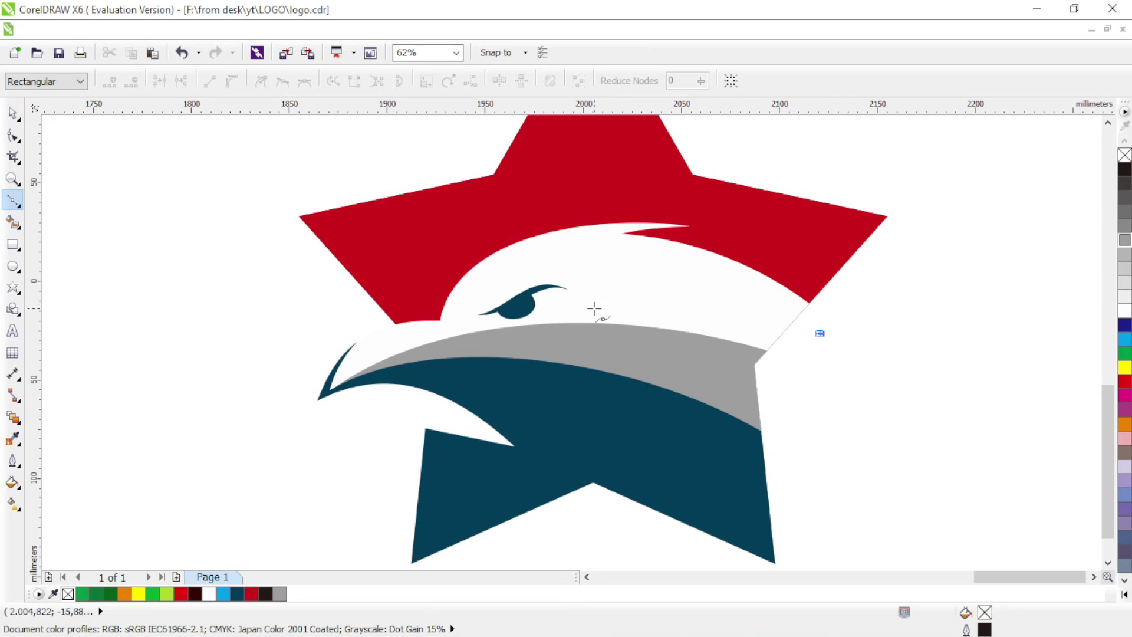
click(594, 308)
click(799, 364)
click(819, 334)
Convert the three-node shape's segments to curves and bend both long sides into an arched feather stripe tapering toward the eye
key(F10)
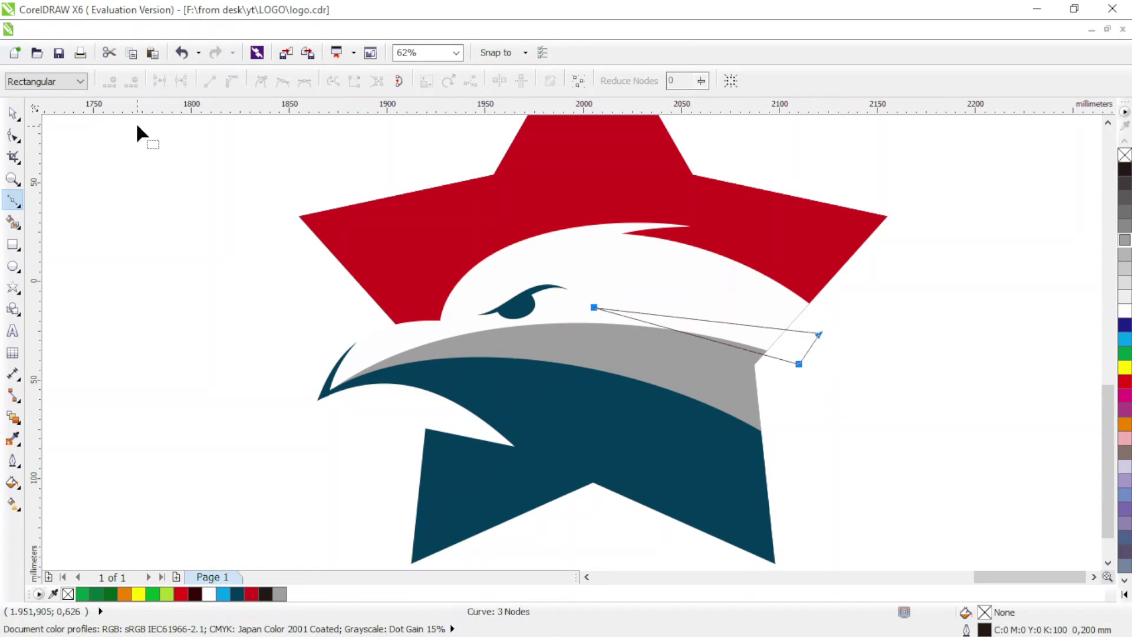
key(F10)
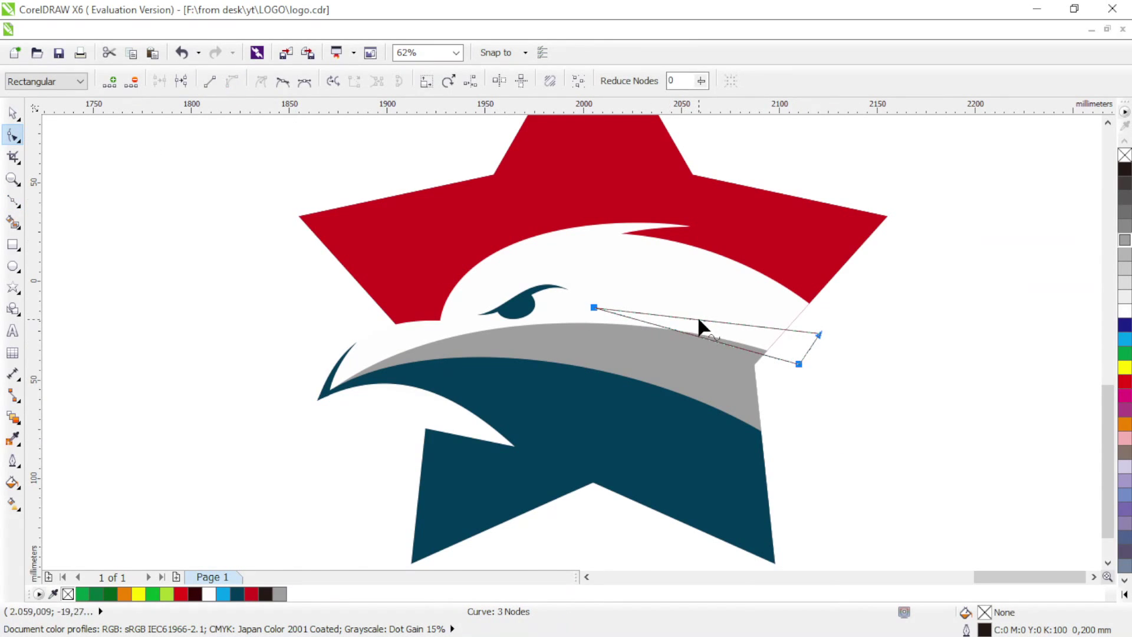
mouse_move(698, 320)
mouse_down()
mouse_move(705, 303)
mouse_move(691, 329)
mouse_move(699, 320)
mouse_up()
drag(594, 307, 594, 311)
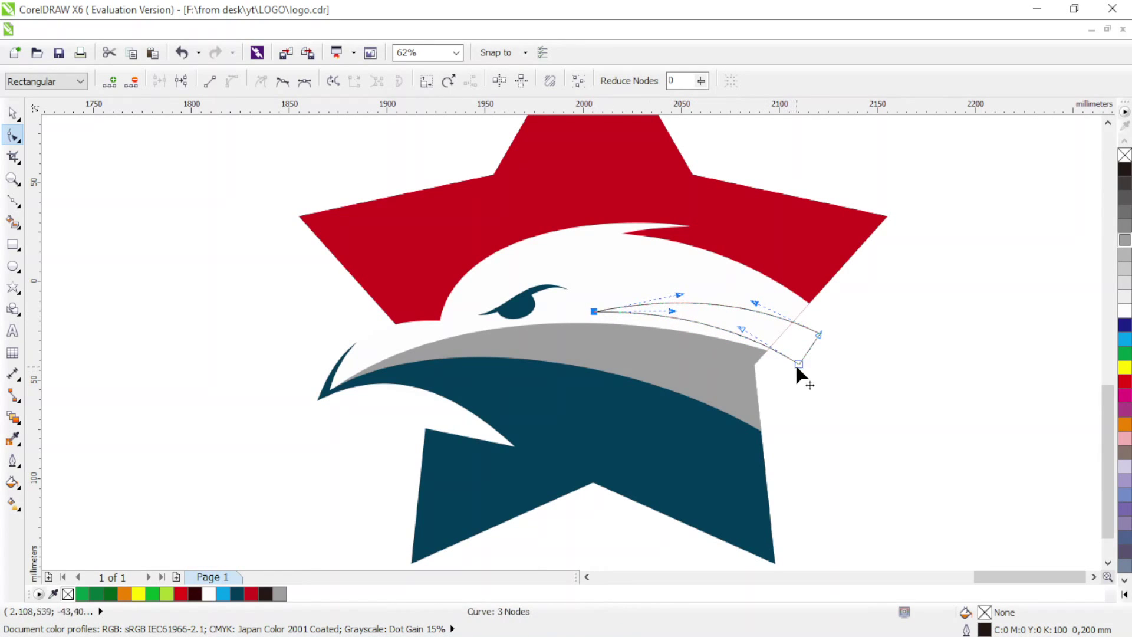
drag(799, 364, 820, 331)
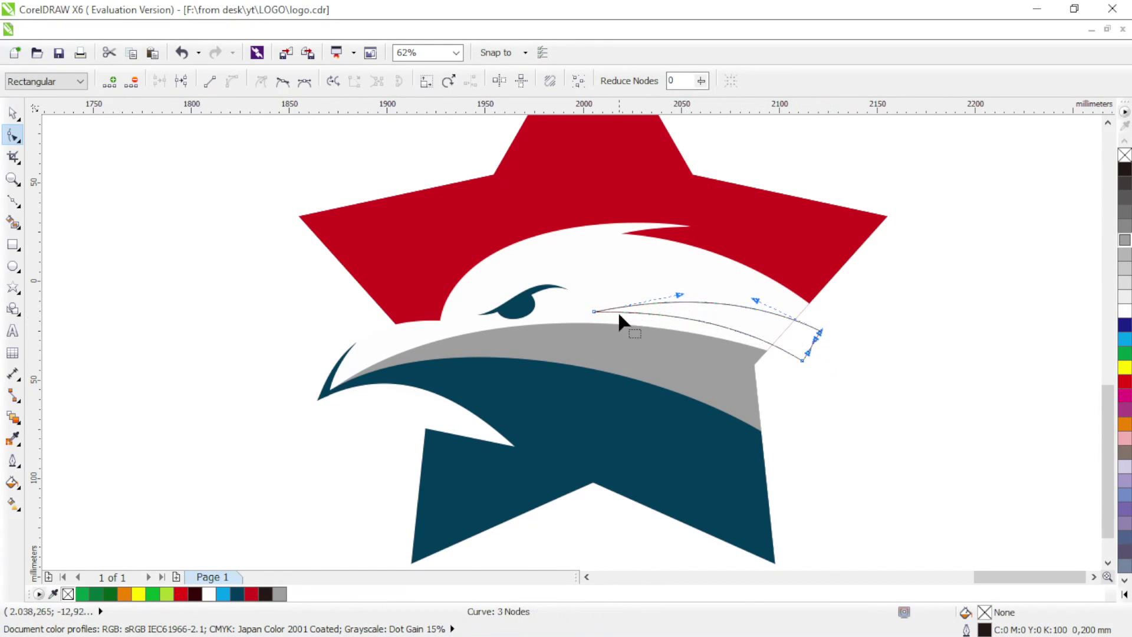
drag(593, 311, 593, 314)
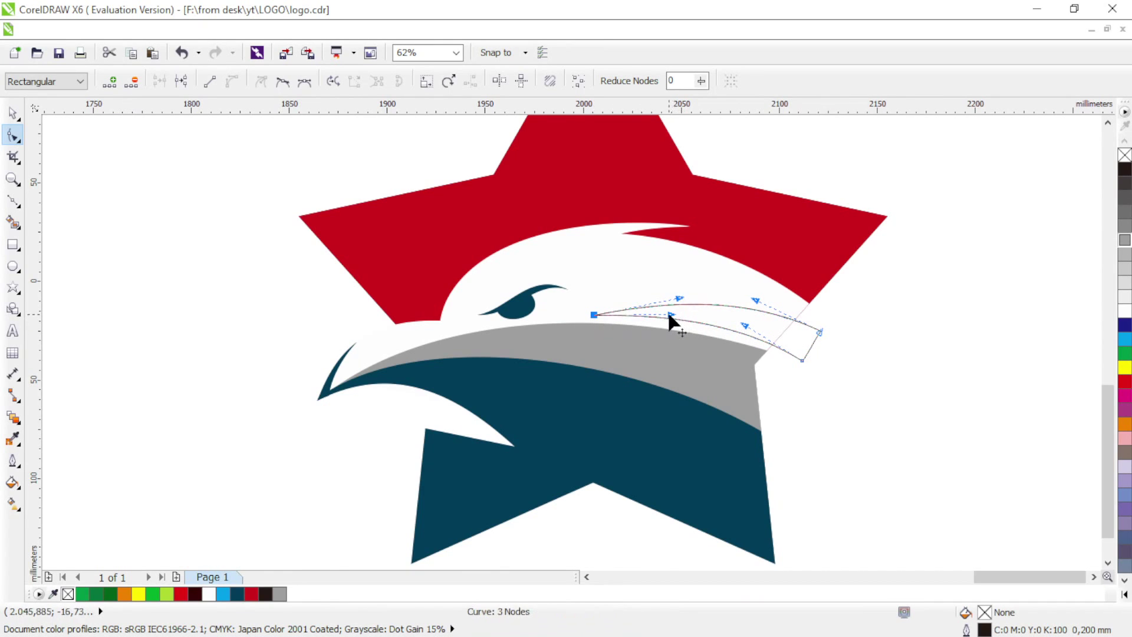
mouse_move(671, 321)
mouse_down()
mouse_move(672, 302)
mouse_move(657, 304)
mouse_up()
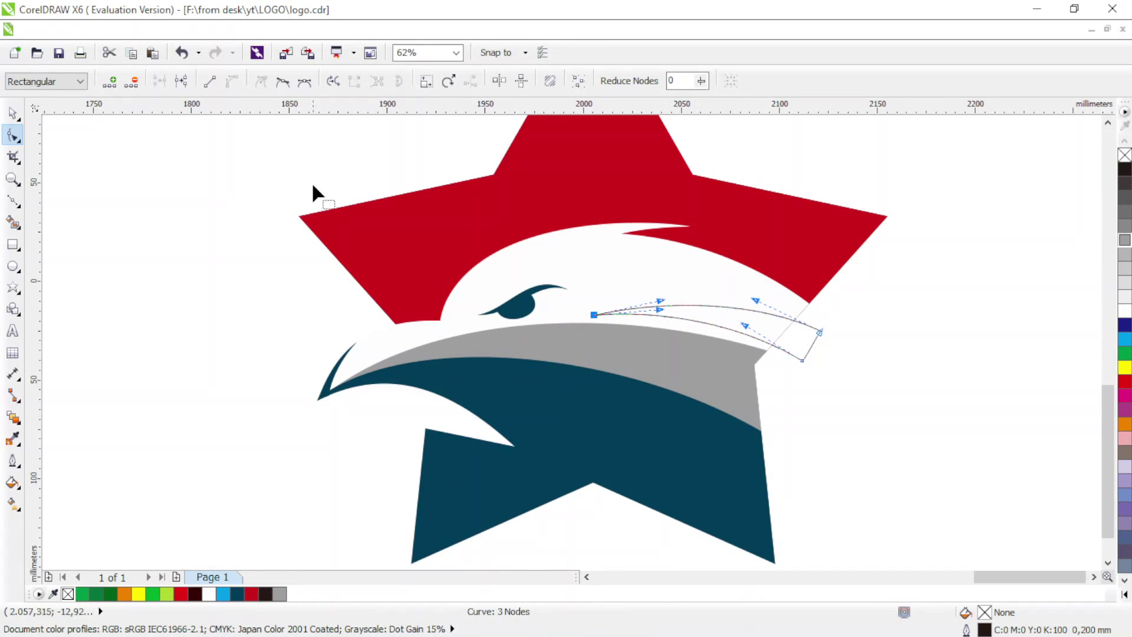
Intersect the feather stripe with the white head, fill the result with dark blue (#003D57) and remove the leftover outline
click(12, 112)
shift+click(632, 256)
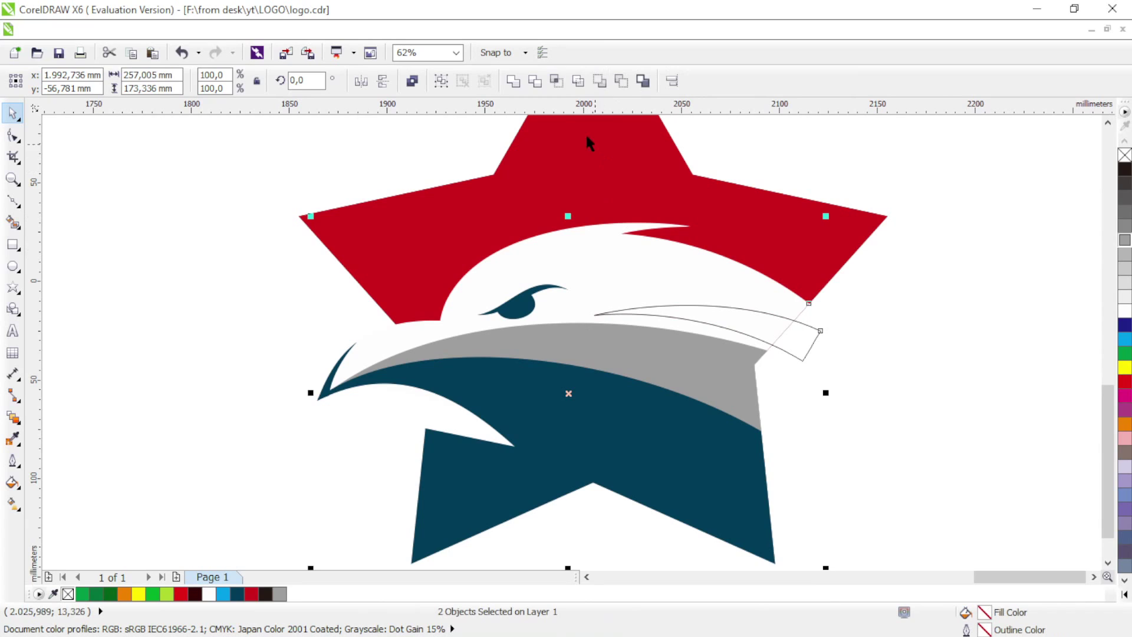
click(557, 82)
click(237, 593)
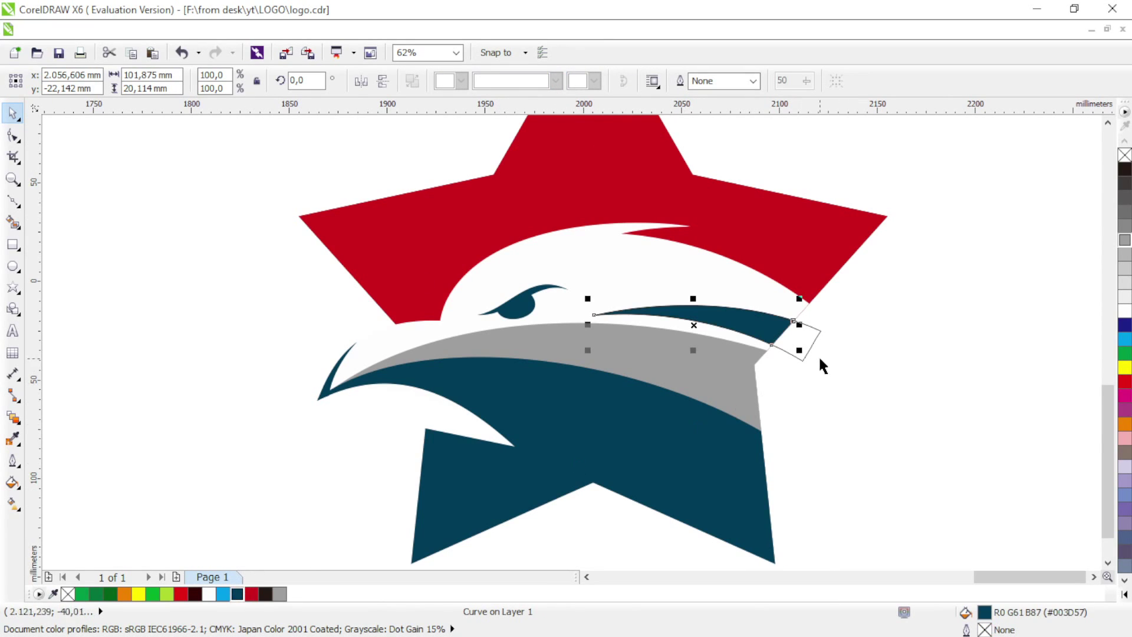
click(890, 331)
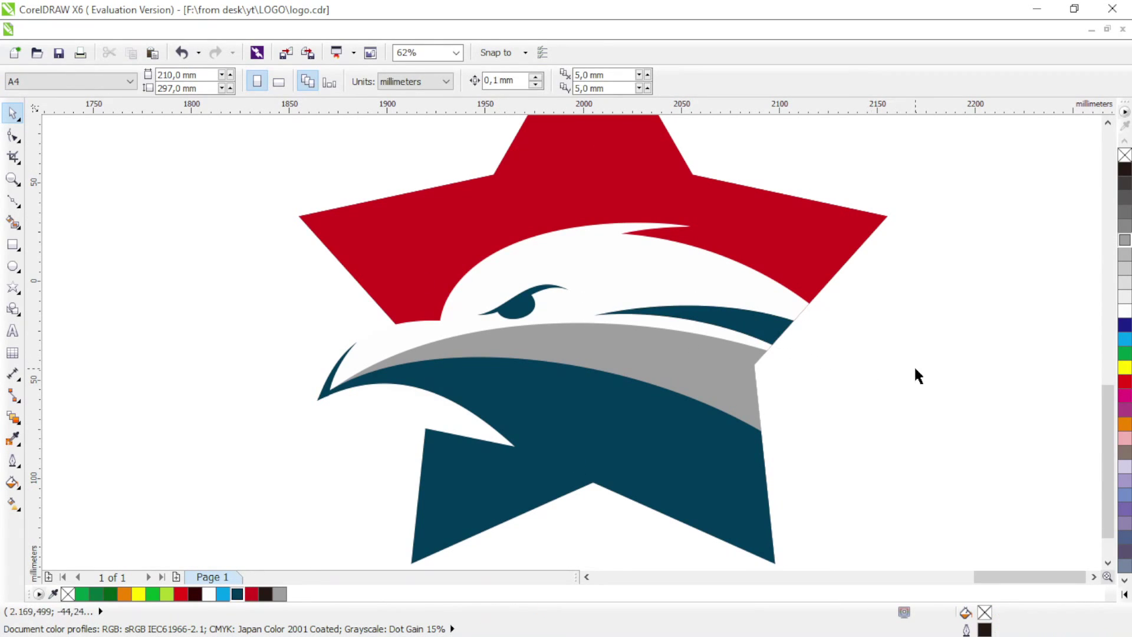
Draw a closed three-node shape across the boundary between the grey band and the dark blue lower area
click(13, 201)
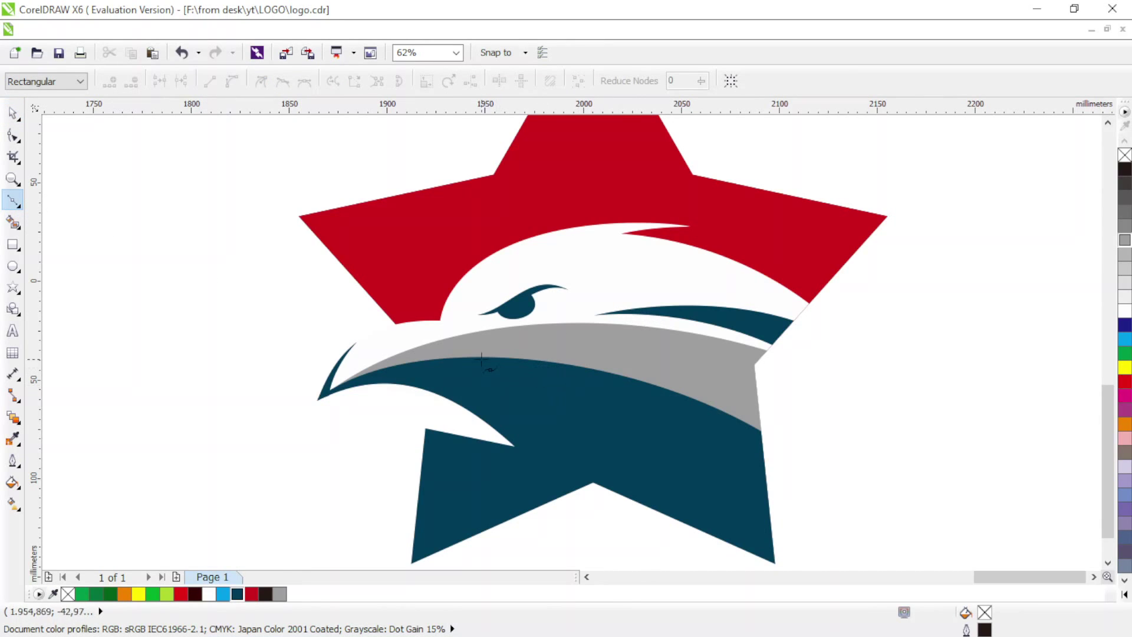
click(660, 416)
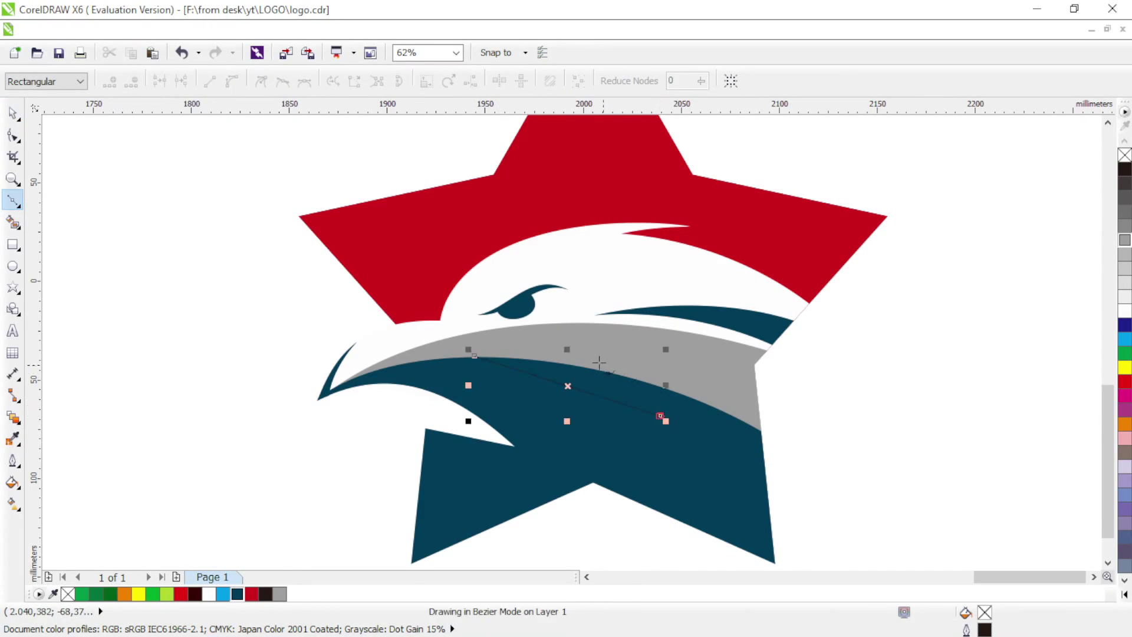
click(539, 350)
click(474, 356)
Convert the new shape's segments to curves and bend its long sides into a feather ending in a sharp point
key(F10)
key(ctrl+a)
click(232, 81)
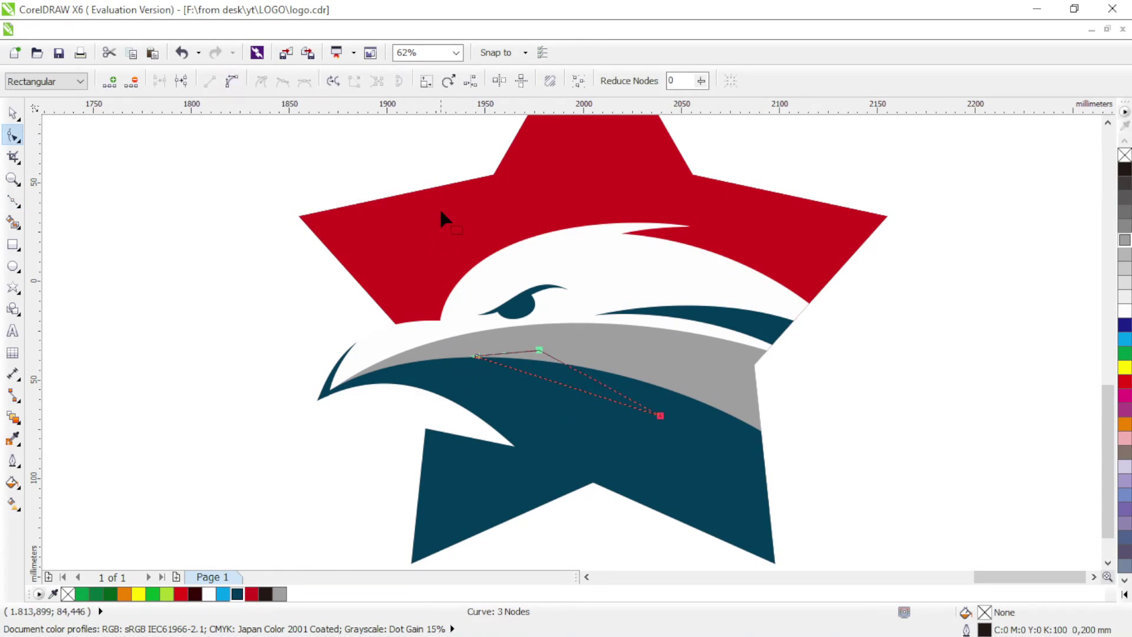
mouse_move(594, 384)
mouse_down()
mouse_move(601, 389)
mouse_move(570, 389)
mouse_move(603, 388)
mouse_up()
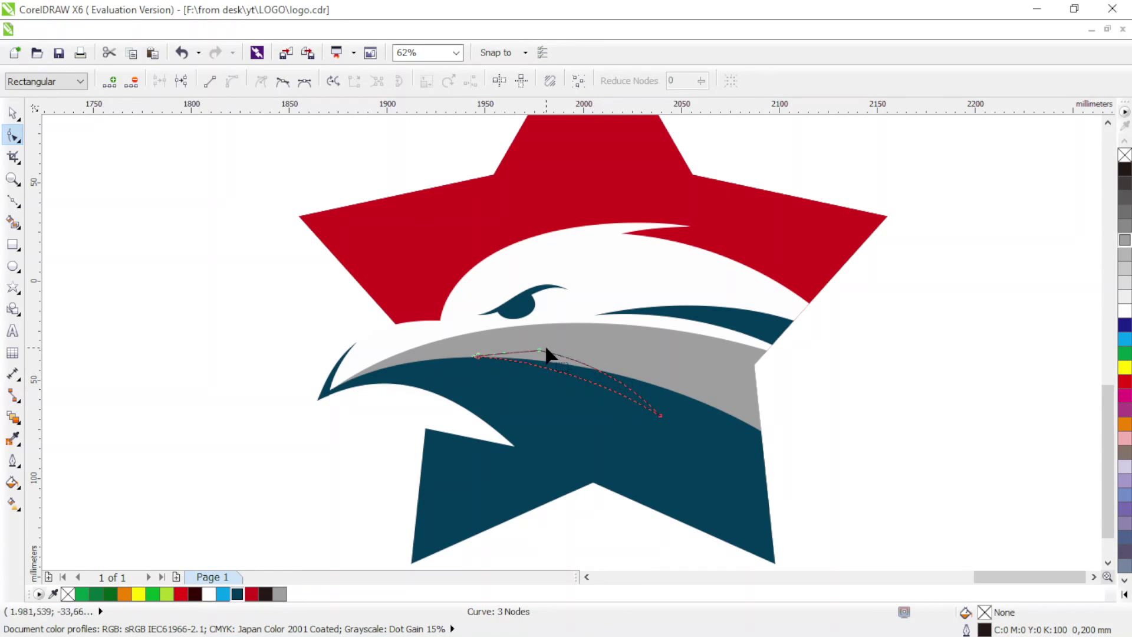
drag(543, 349, 542, 343)
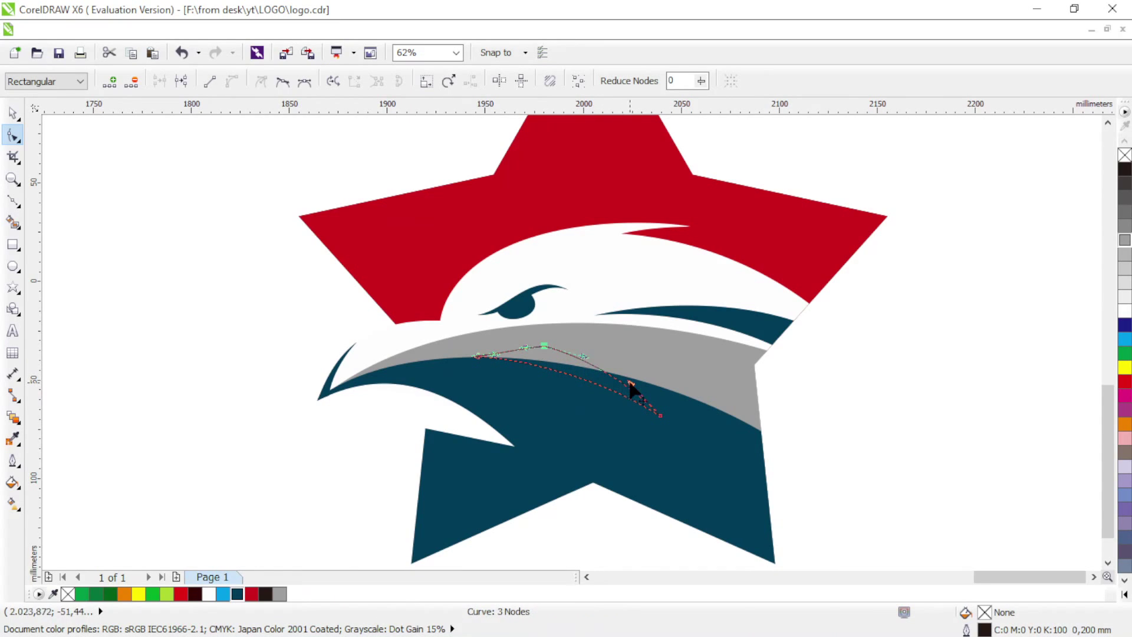
drag(630, 384, 610, 380)
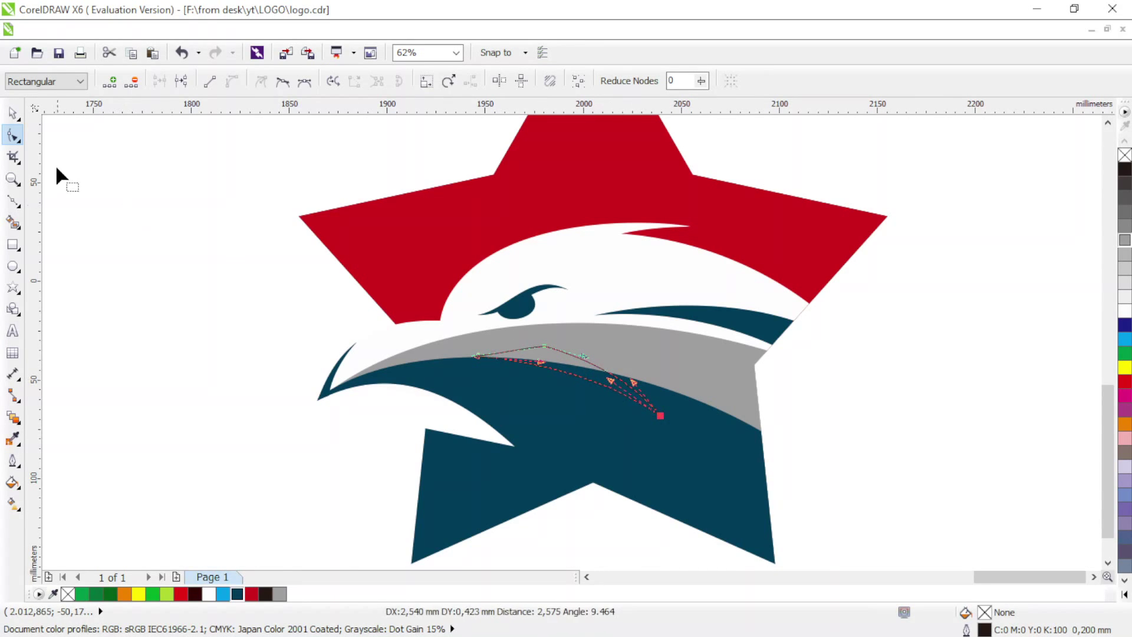
Fill the pointed feather with the same 50% black grey as the band and remove its outline
click(11, 114)
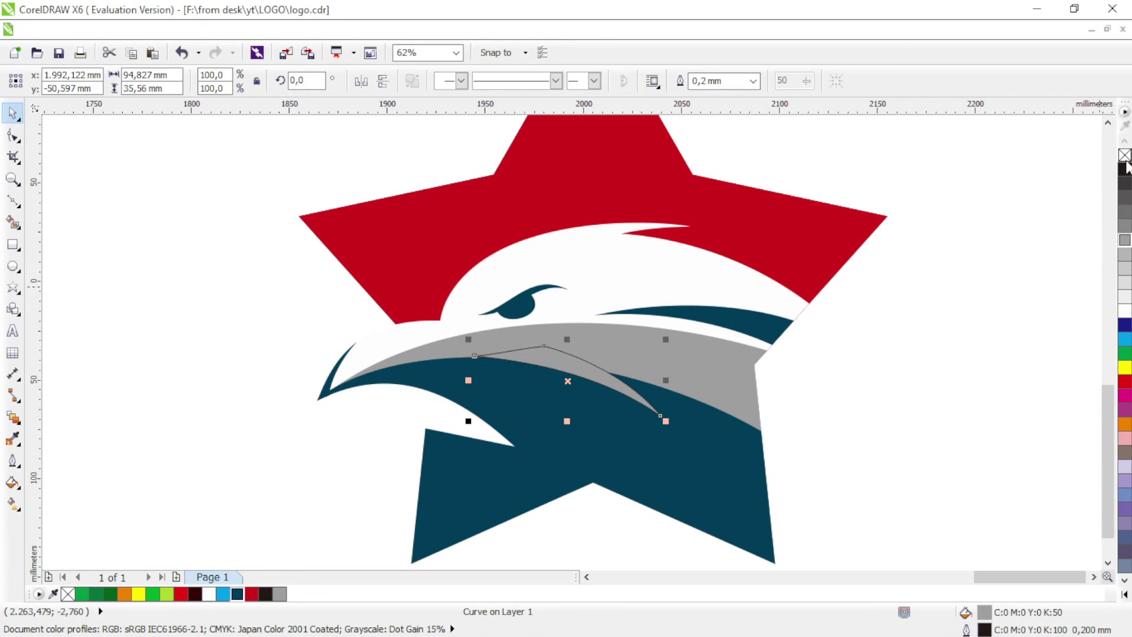
click(1042, 263)
scroll(634, 321, down, 2)
scroll(634, 322, down, 2)
scroll(687, 308, up, 2)
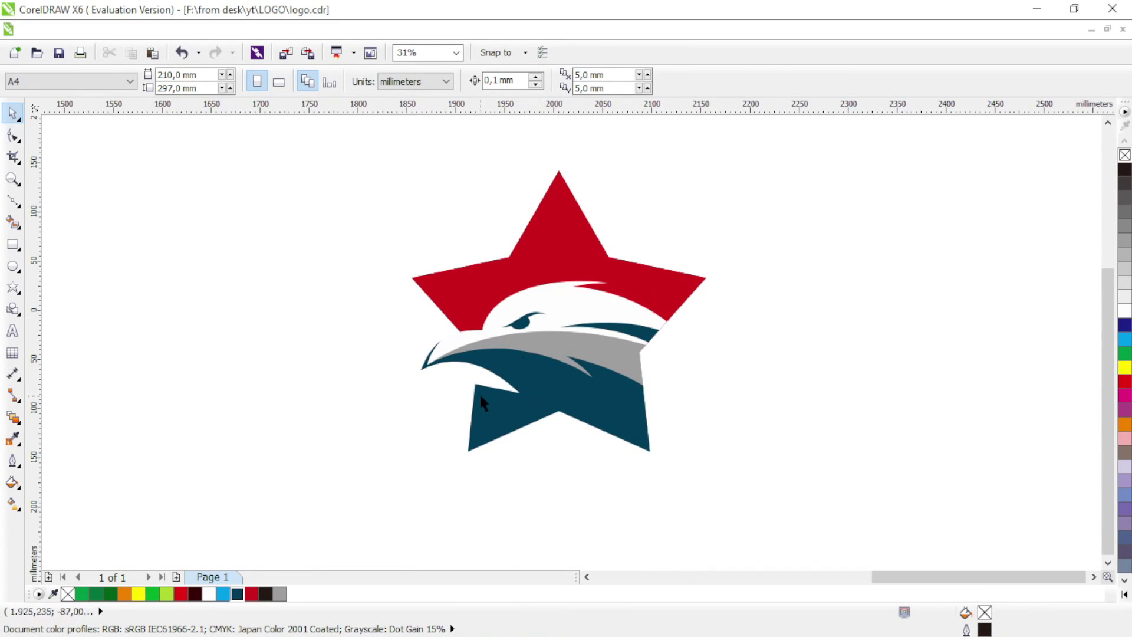
Raise the dark blue star part's upper corner node just below the beak
click(13, 135)
scroll(484, 406, up, 1)
click(458, 385)
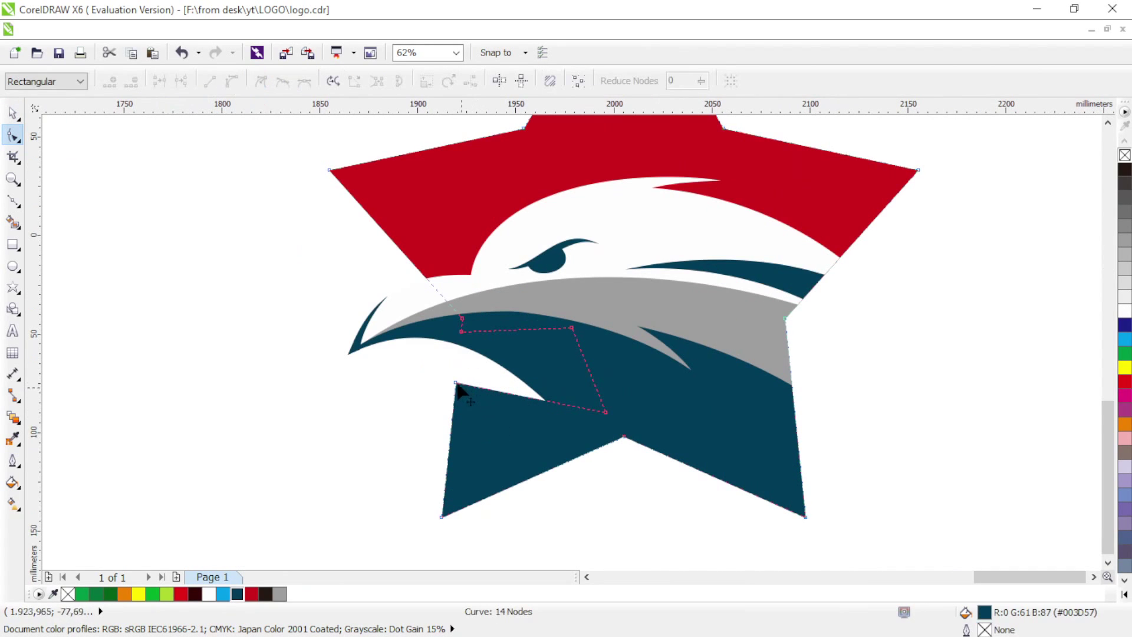
drag(457, 383, 458, 368)
Convert the dark blue star part's segments to curves and bend the edge below the beak into a gentle curve
key(ctrl+a)
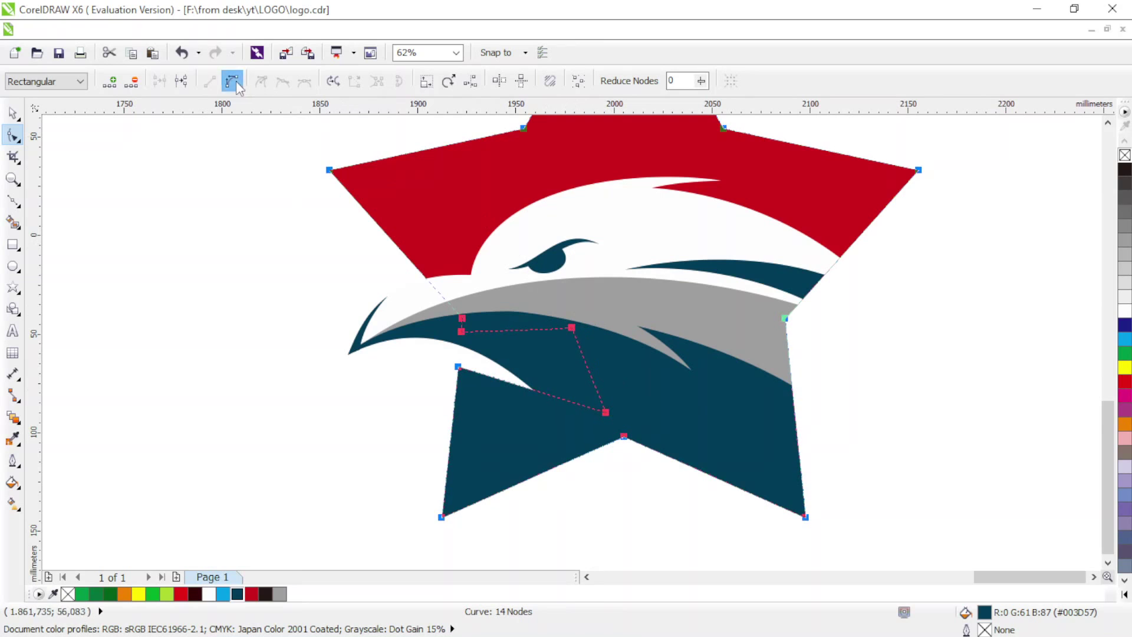
click(237, 84)
click(605, 412)
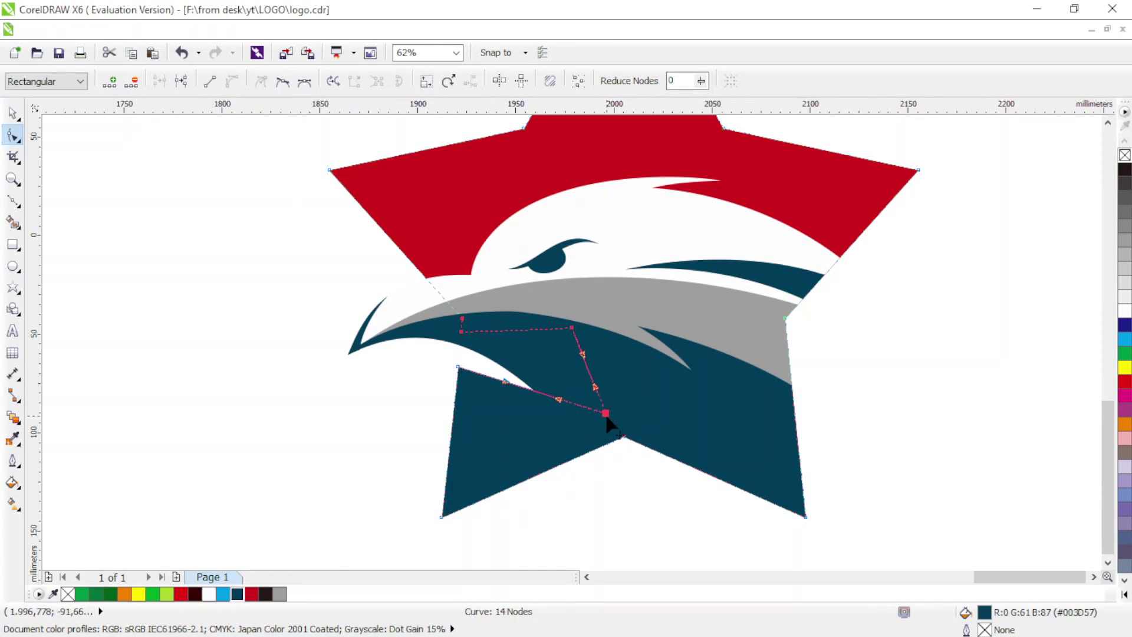
drag(605, 414, 605, 421)
drag(506, 382, 504, 372)
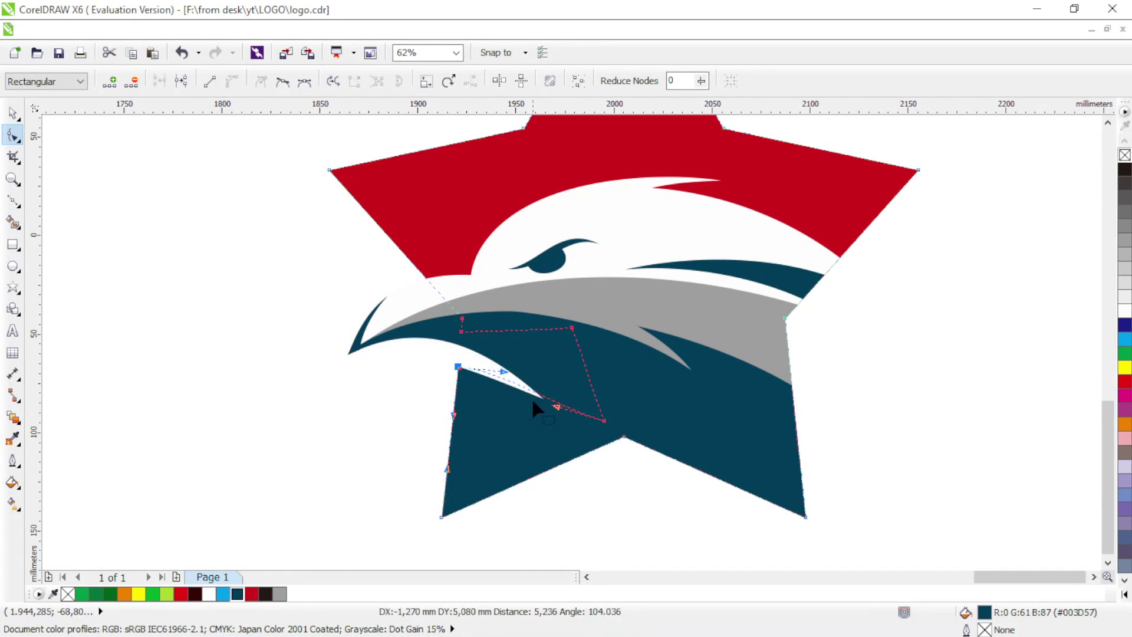
drag(557, 406, 564, 404)
scroll(607, 396, down, 1)
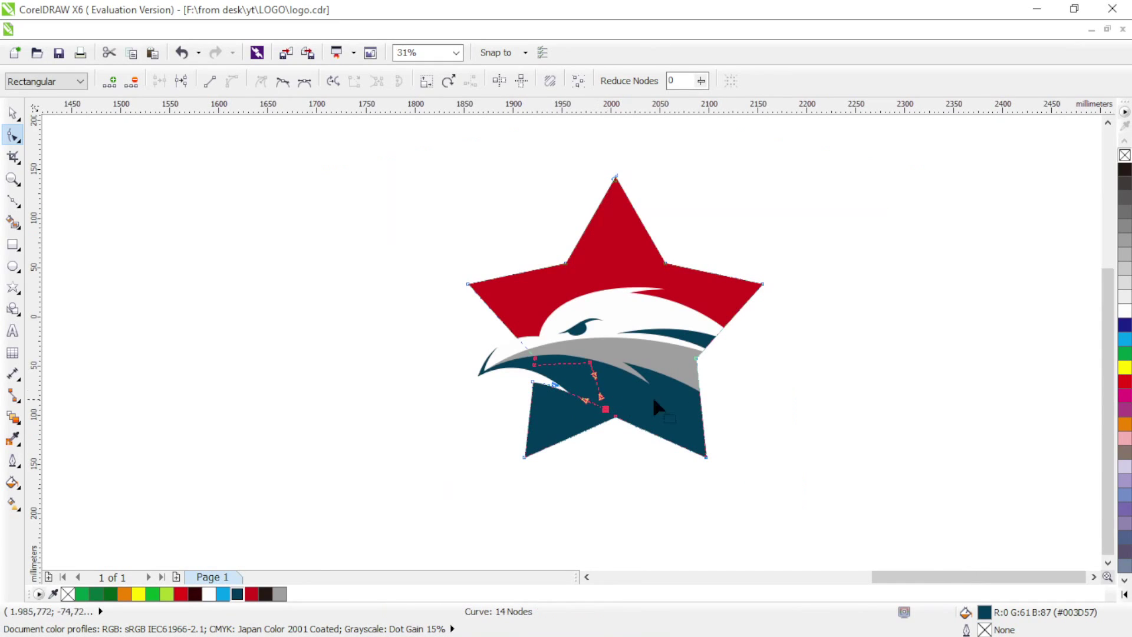
click(12, 112)
click(152, 207)
scroll(630, 292, up, 1)
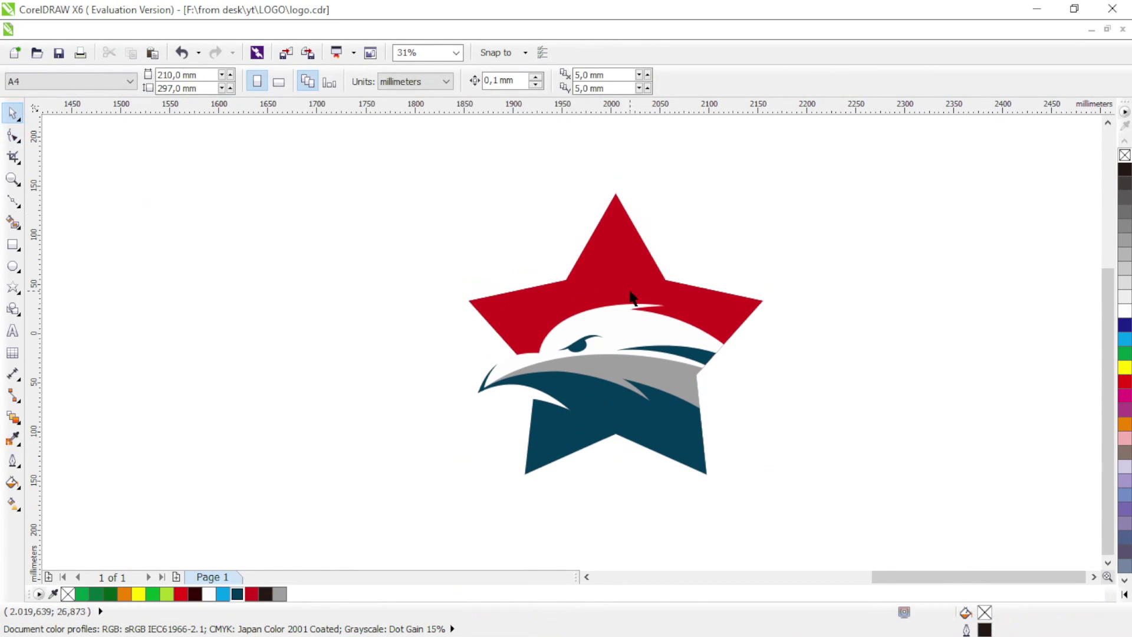
scroll(631, 295, right, 1)
key(z)
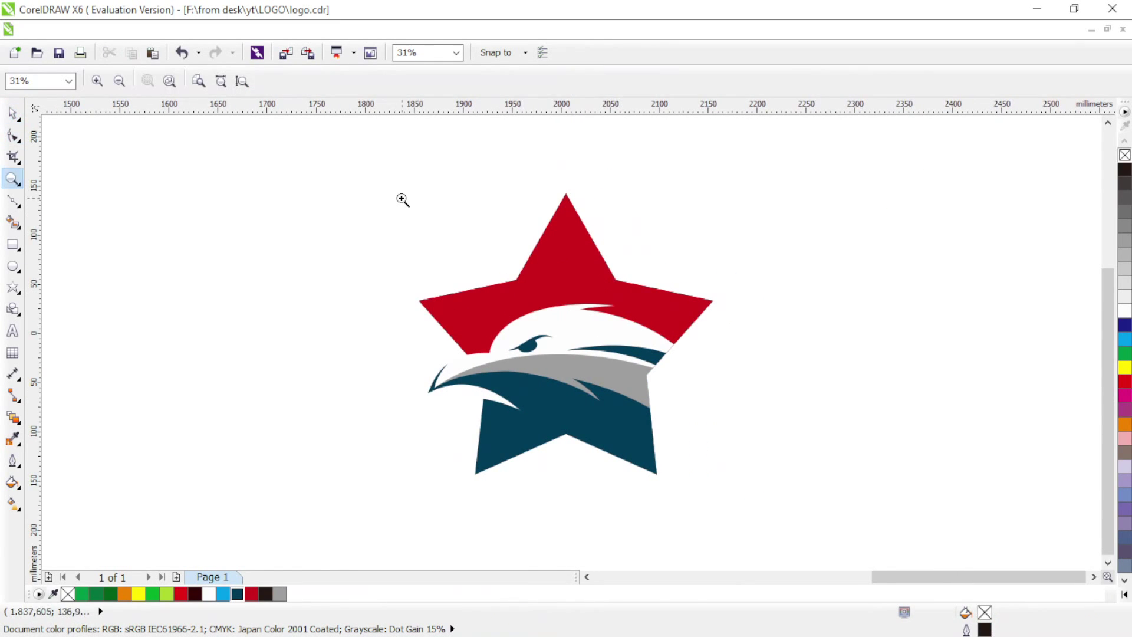
click(14, 114)
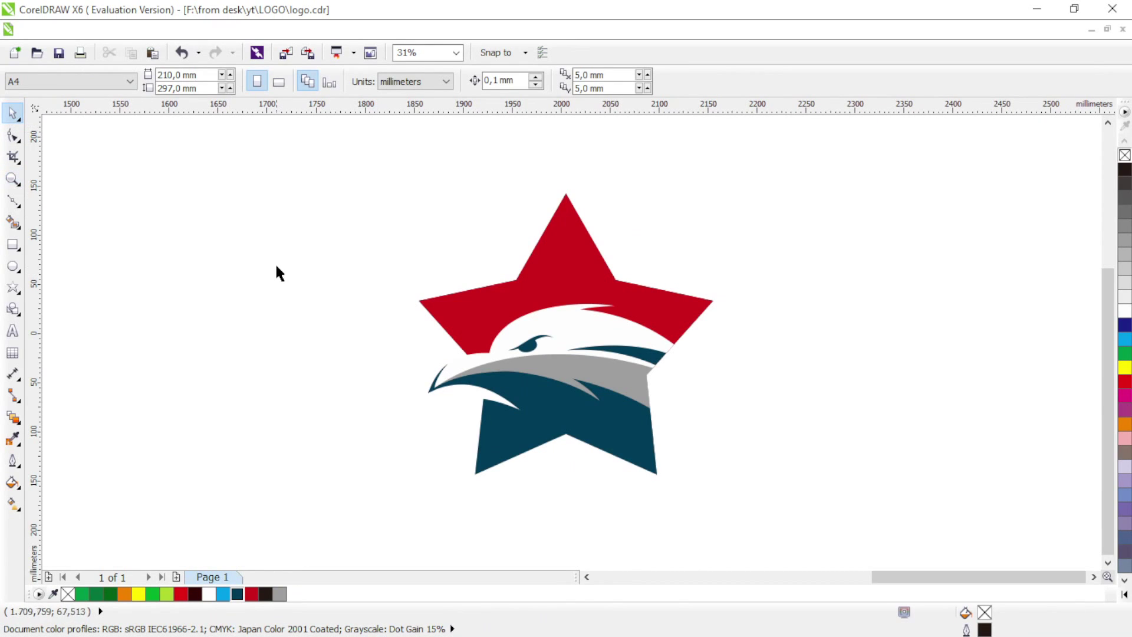
click(12, 201)
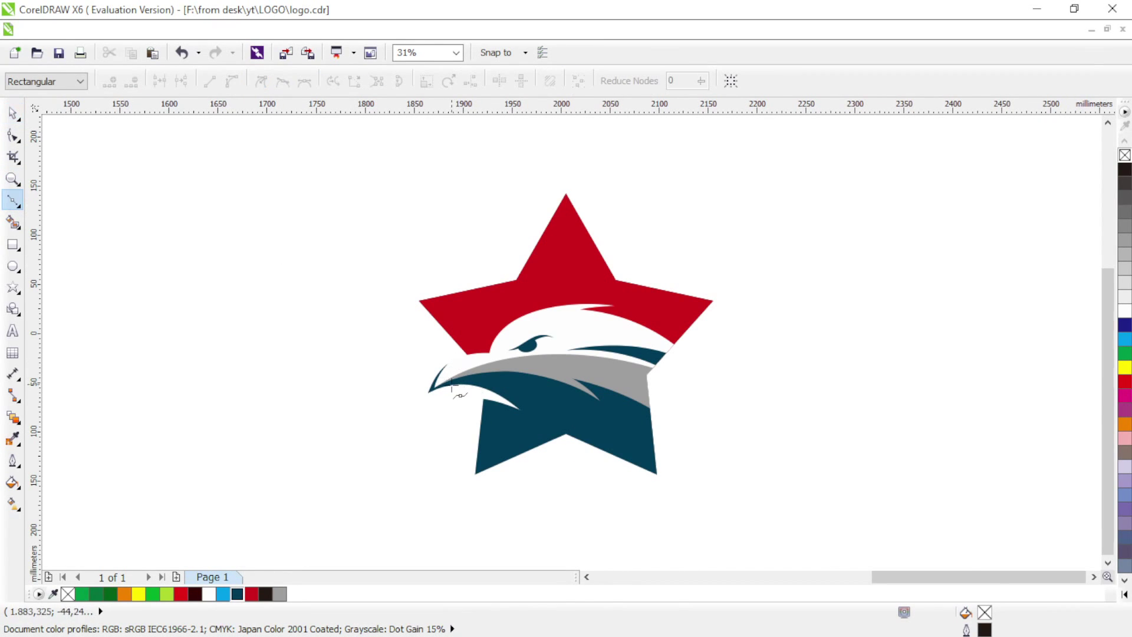
Draw a narrow closed two-node shape from the beak's tip into the front of the grey band
scroll(451, 388, up, 2)
click(376, 382)
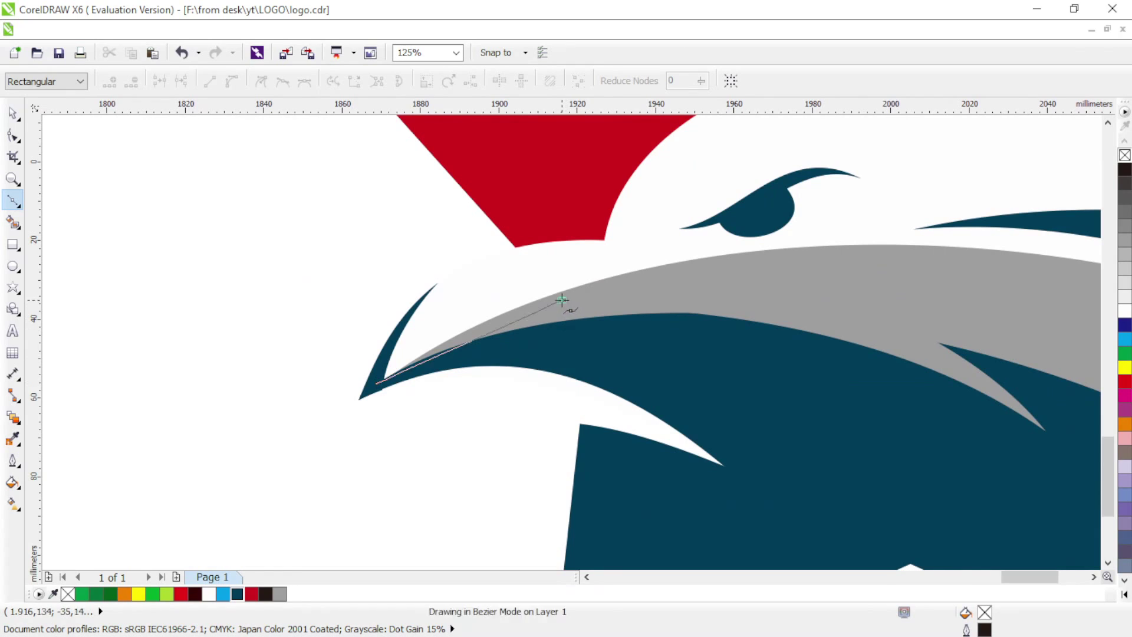
click(562, 299)
click(376, 383)
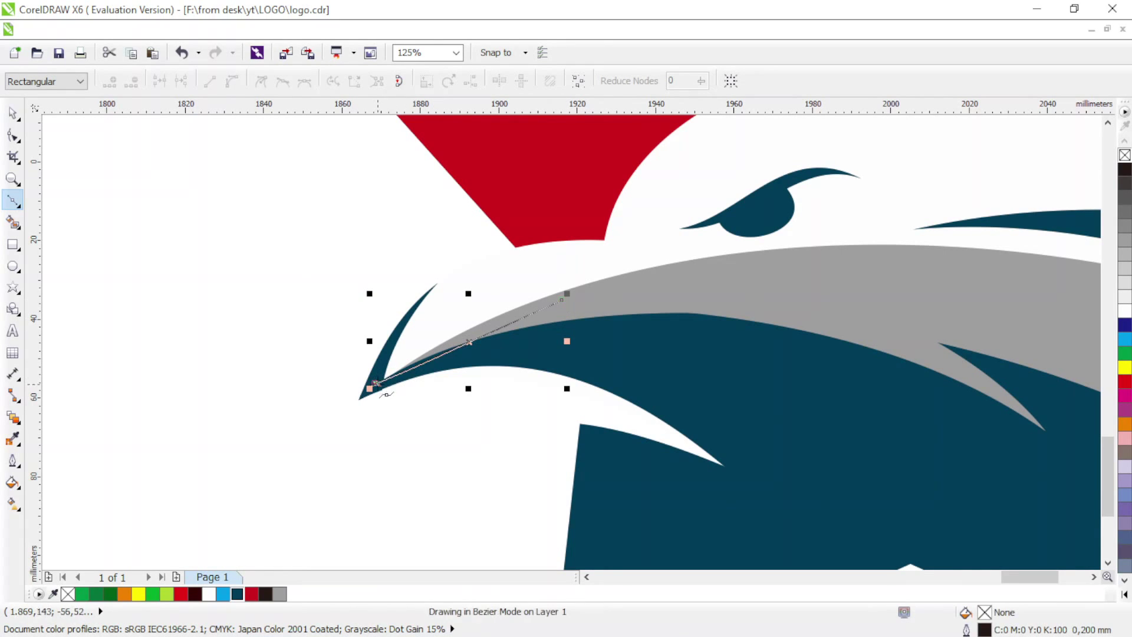
Convert the new shape's segments to curves and bend them into a thin sliver about 51 mm wide and 21 mm high along the beak line
key(F10)
key(ctrl+a)
click(463, 351)
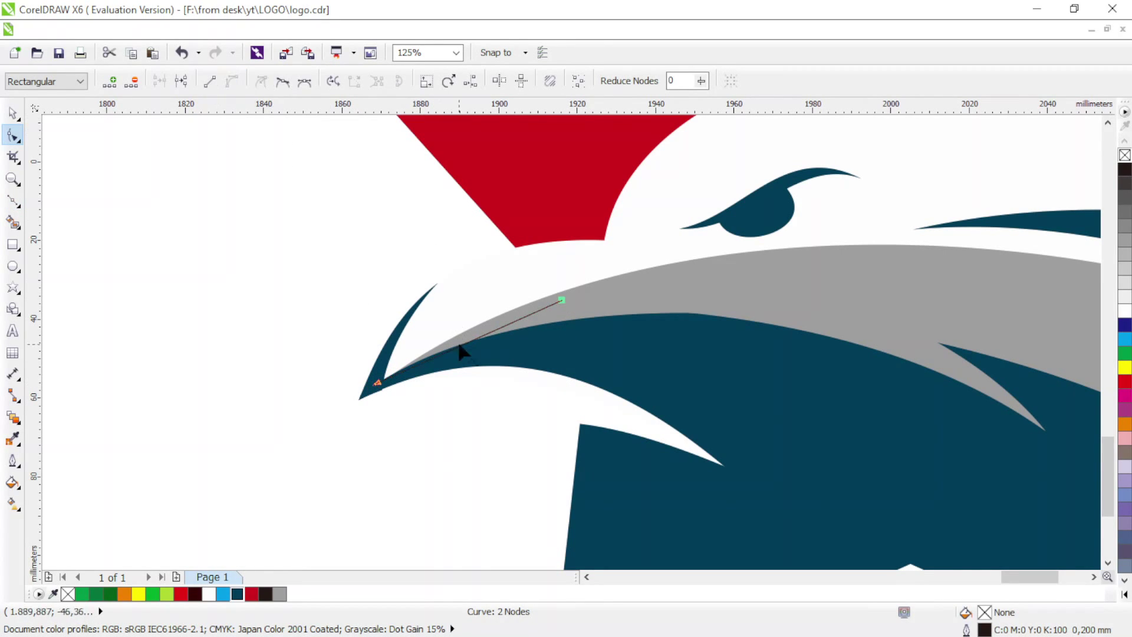
mouse_move(464, 344)
mouse_down()
mouse_move(452, 319)
mouse_move(458, 330)
mouse_up()
drag(375, 383, 377, 385)
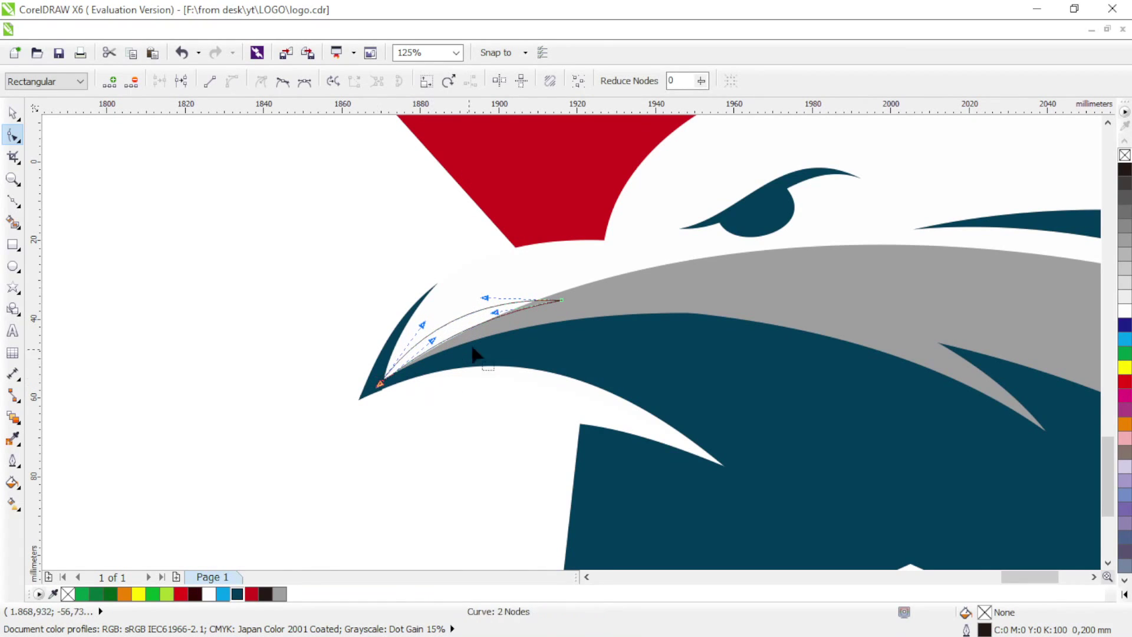
drag(494, 314, 573, 302)
mouse_move(423, 325)
mouse_down()
mouse_move(413, 326)
mouse_move(428, 345)
mouse_move(412, 329)
mouse_up()
drag(572, 302, 518, 313)
Fill the thin sliver with the dark blue #003D57 and remove its outline
click(13, 112)
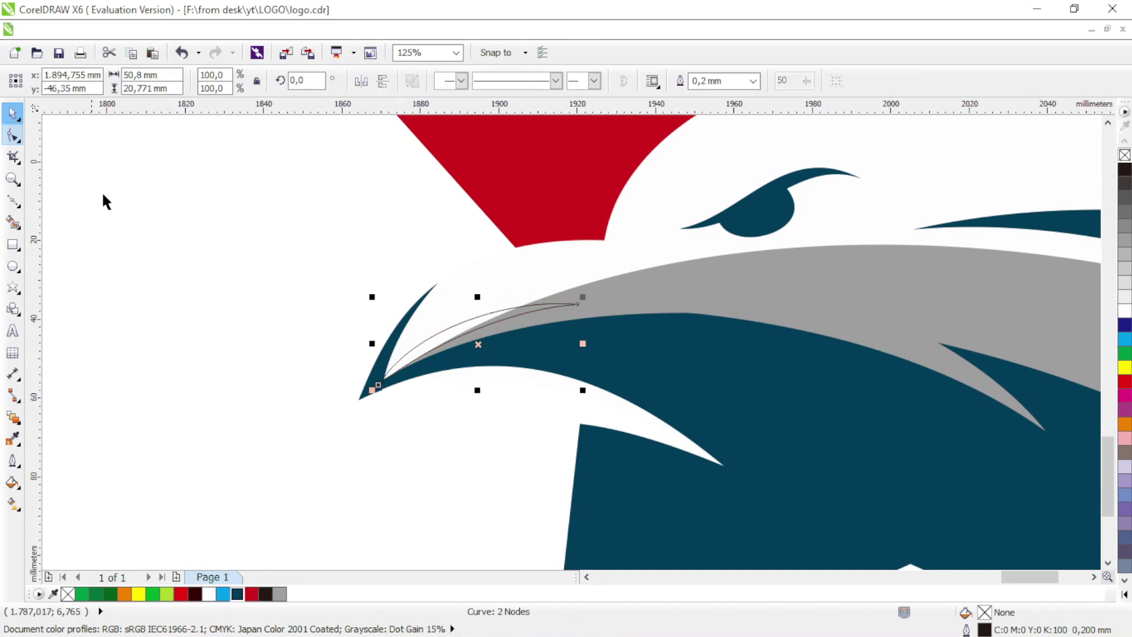
click(237, 594)
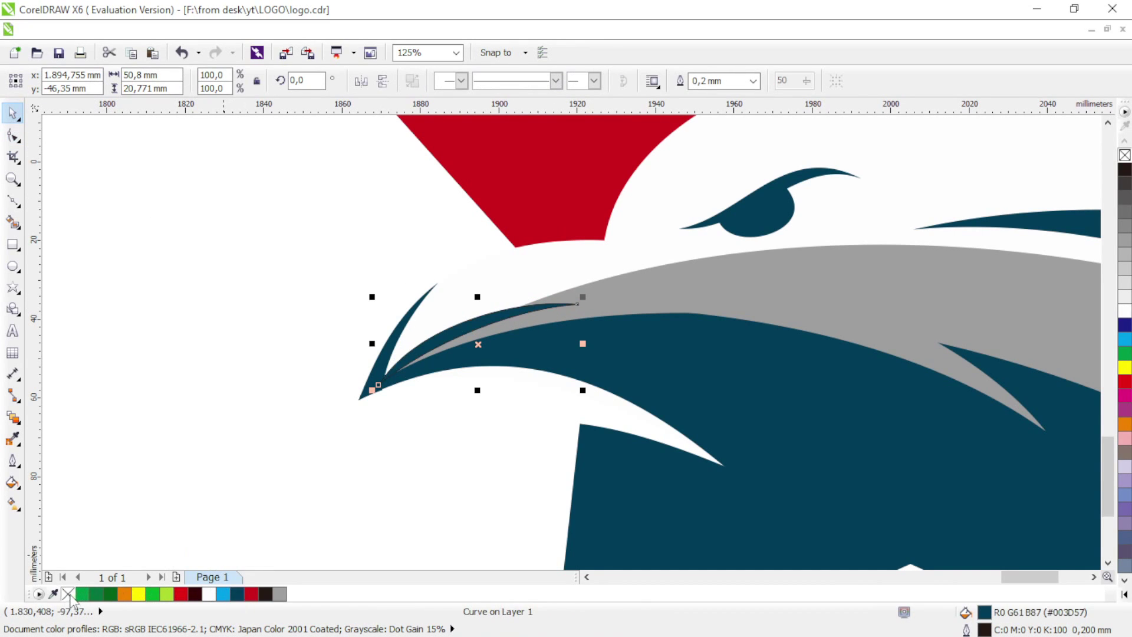
click(450, 303)
scroll(450, 303, down, 2)
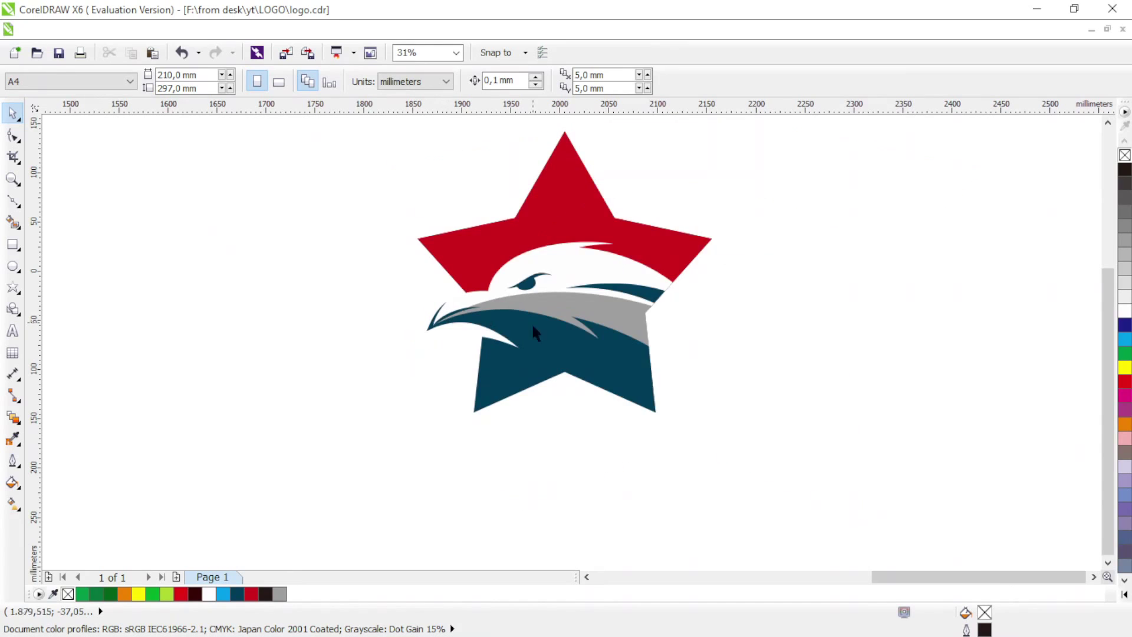
Delete the dark blue sliver from the front of the grey band
click(469, 308)
click(379, 295)
Frame the whole star and eagle logo in the view to review the finished design
scroll(678, 242, up, 2)
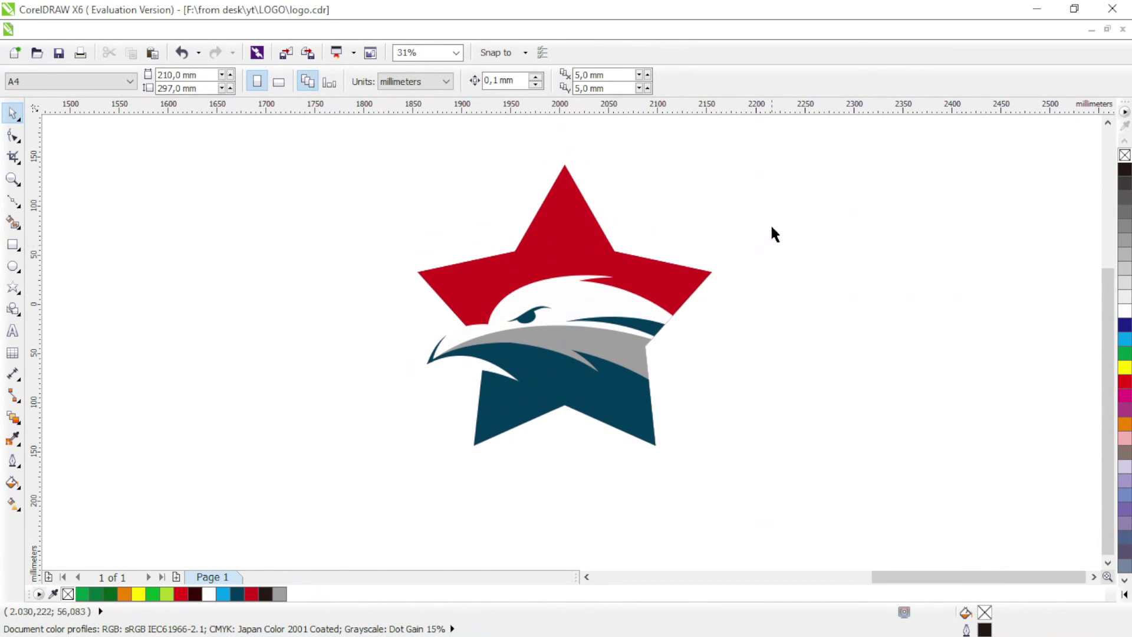
scroll(707, 222, up, 1)
key(z)
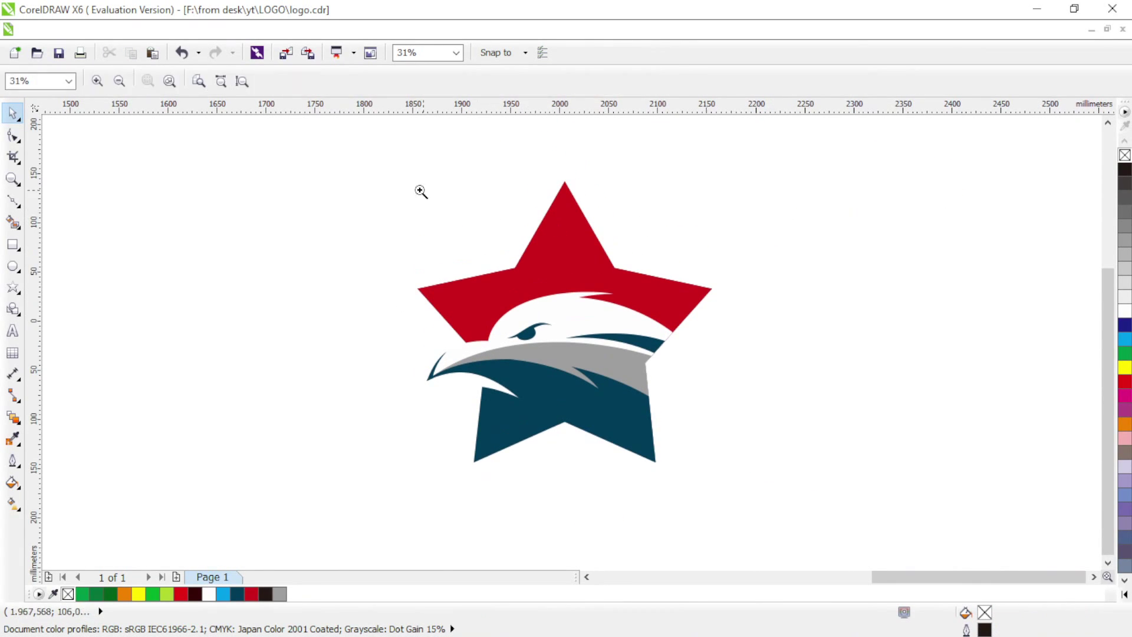
drag(371, 147, 780, 512)
click(12, 112)
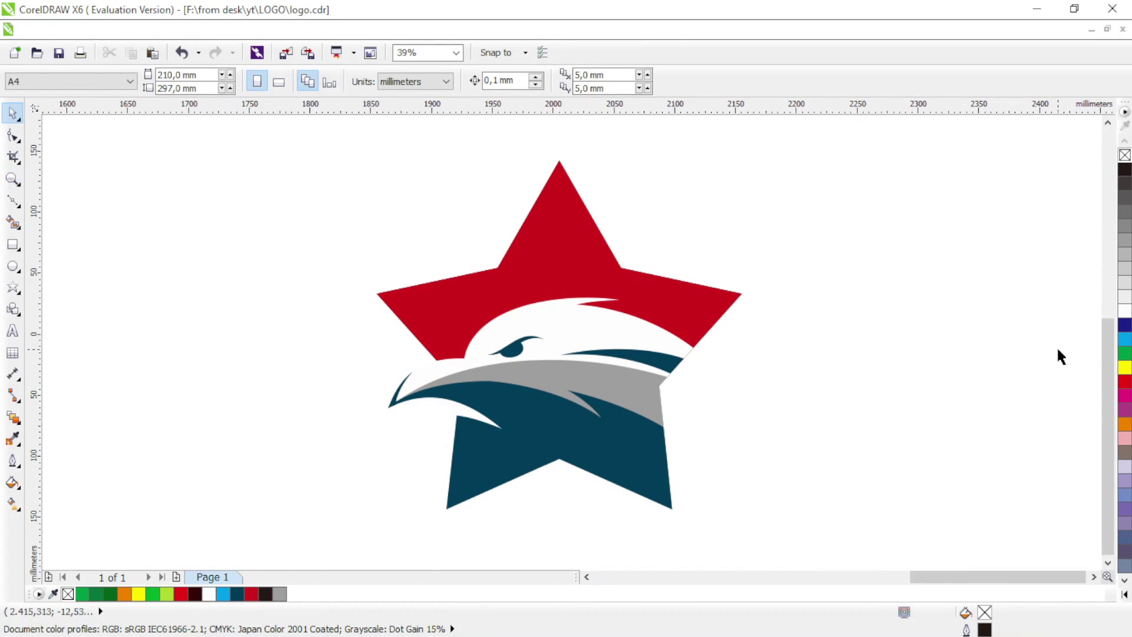